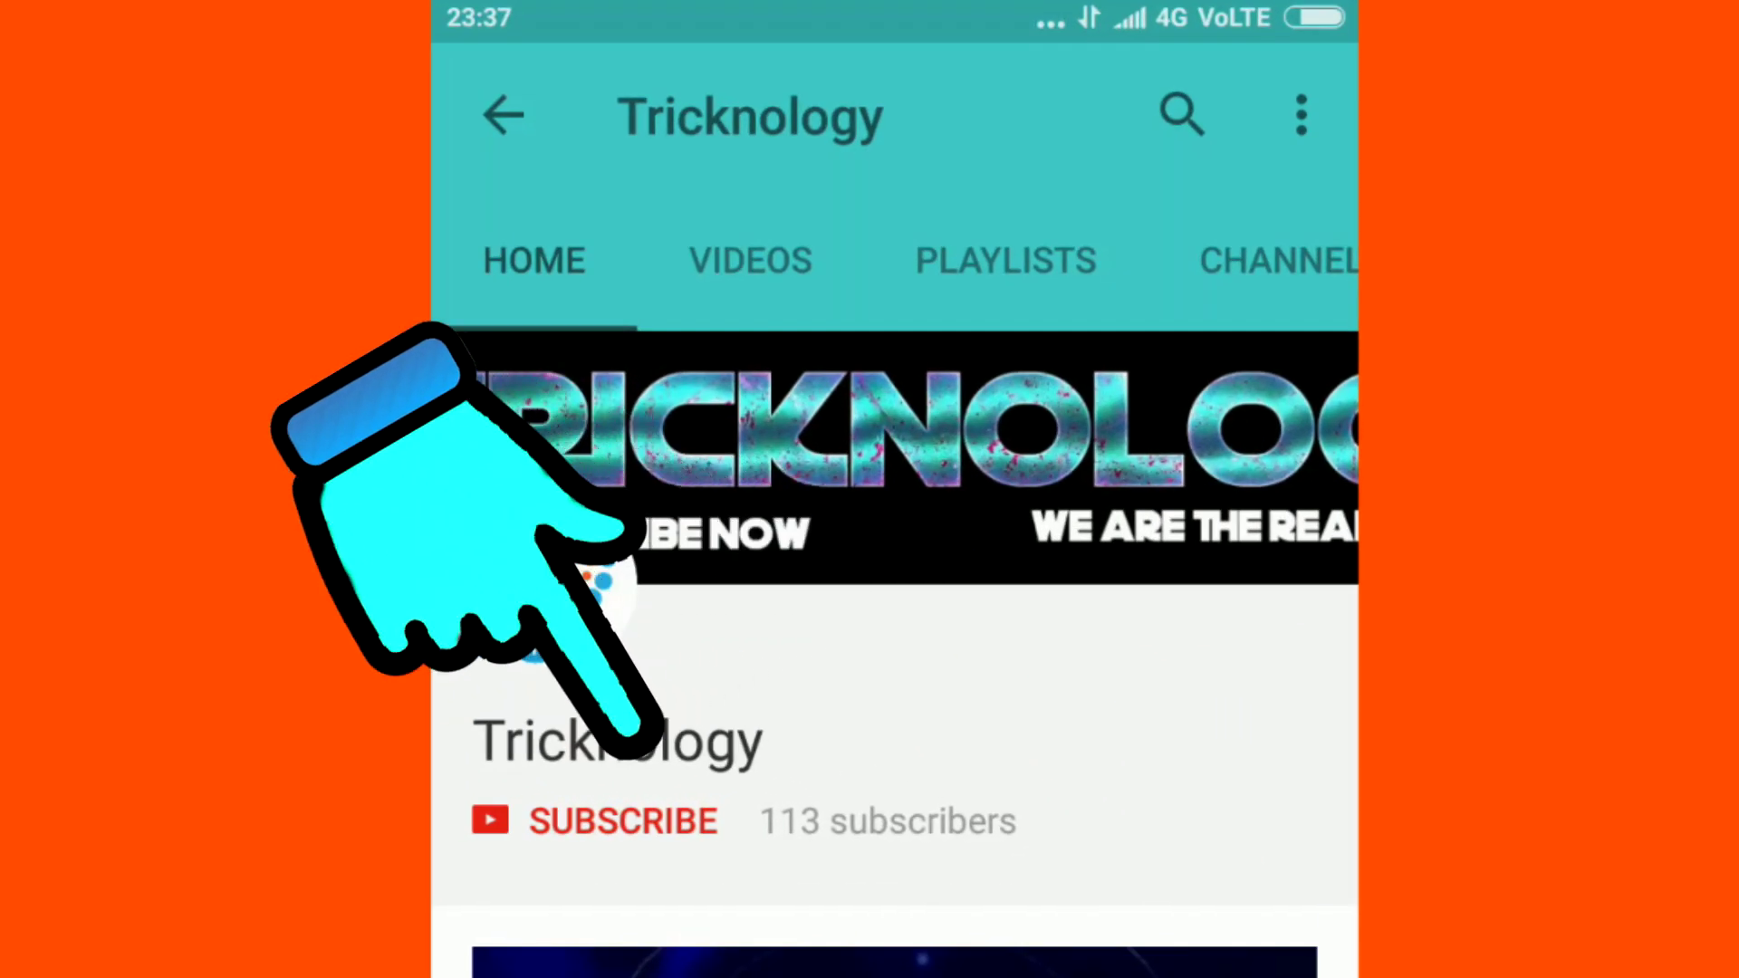
- Subscribe to the Tricknology channel so the button reads SUBSCRIBED
click(508, 820)
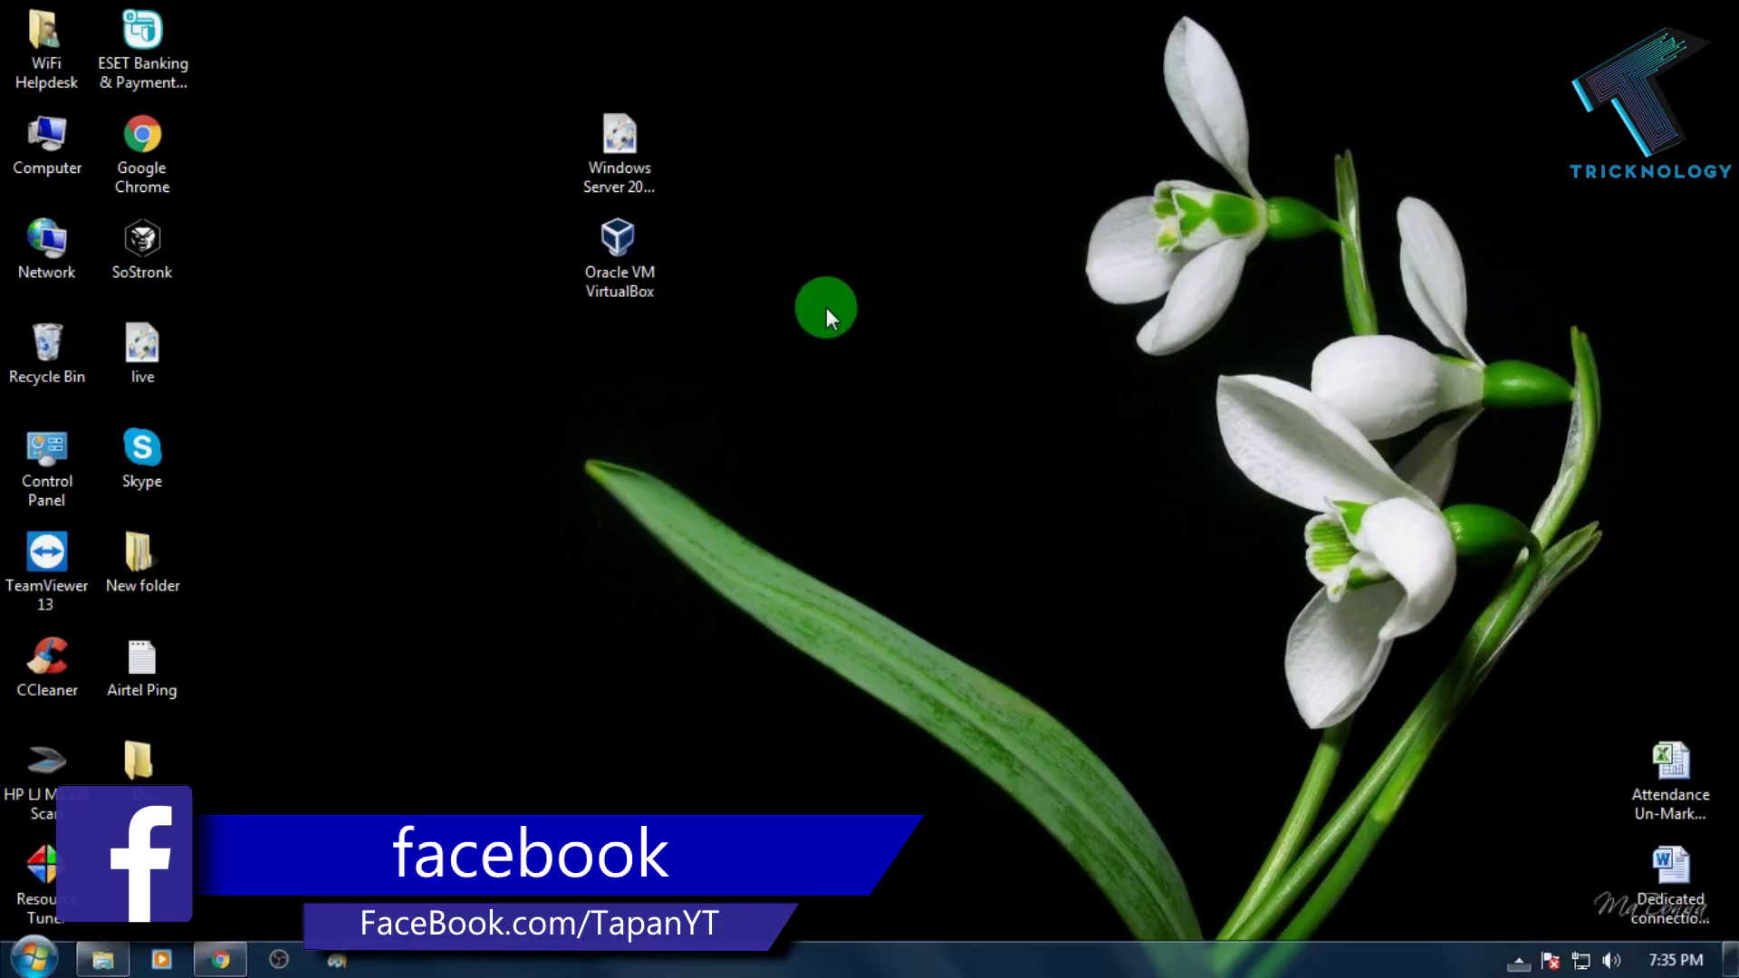
- Select the VirtualBox shortcut and Windows Server 2012 R2 x64 image icons, then restore Chrome
click(630, 288)
double_click(605, 282)
click(621, 172)
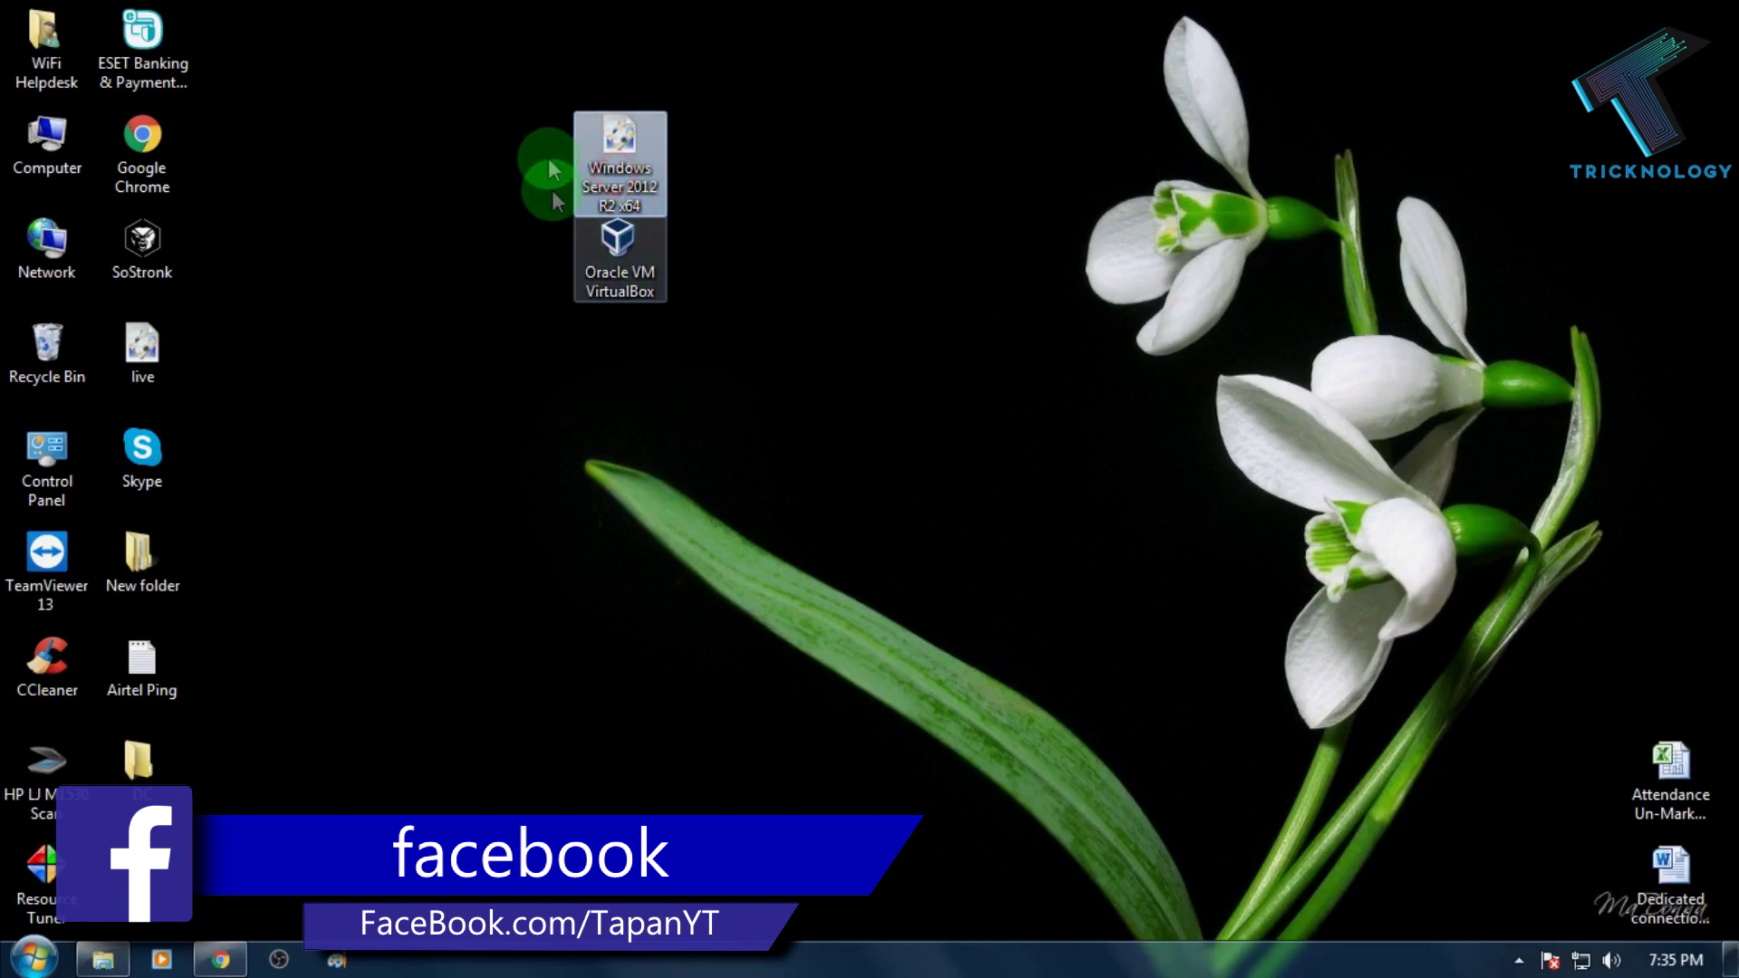
double_click(607, 190)
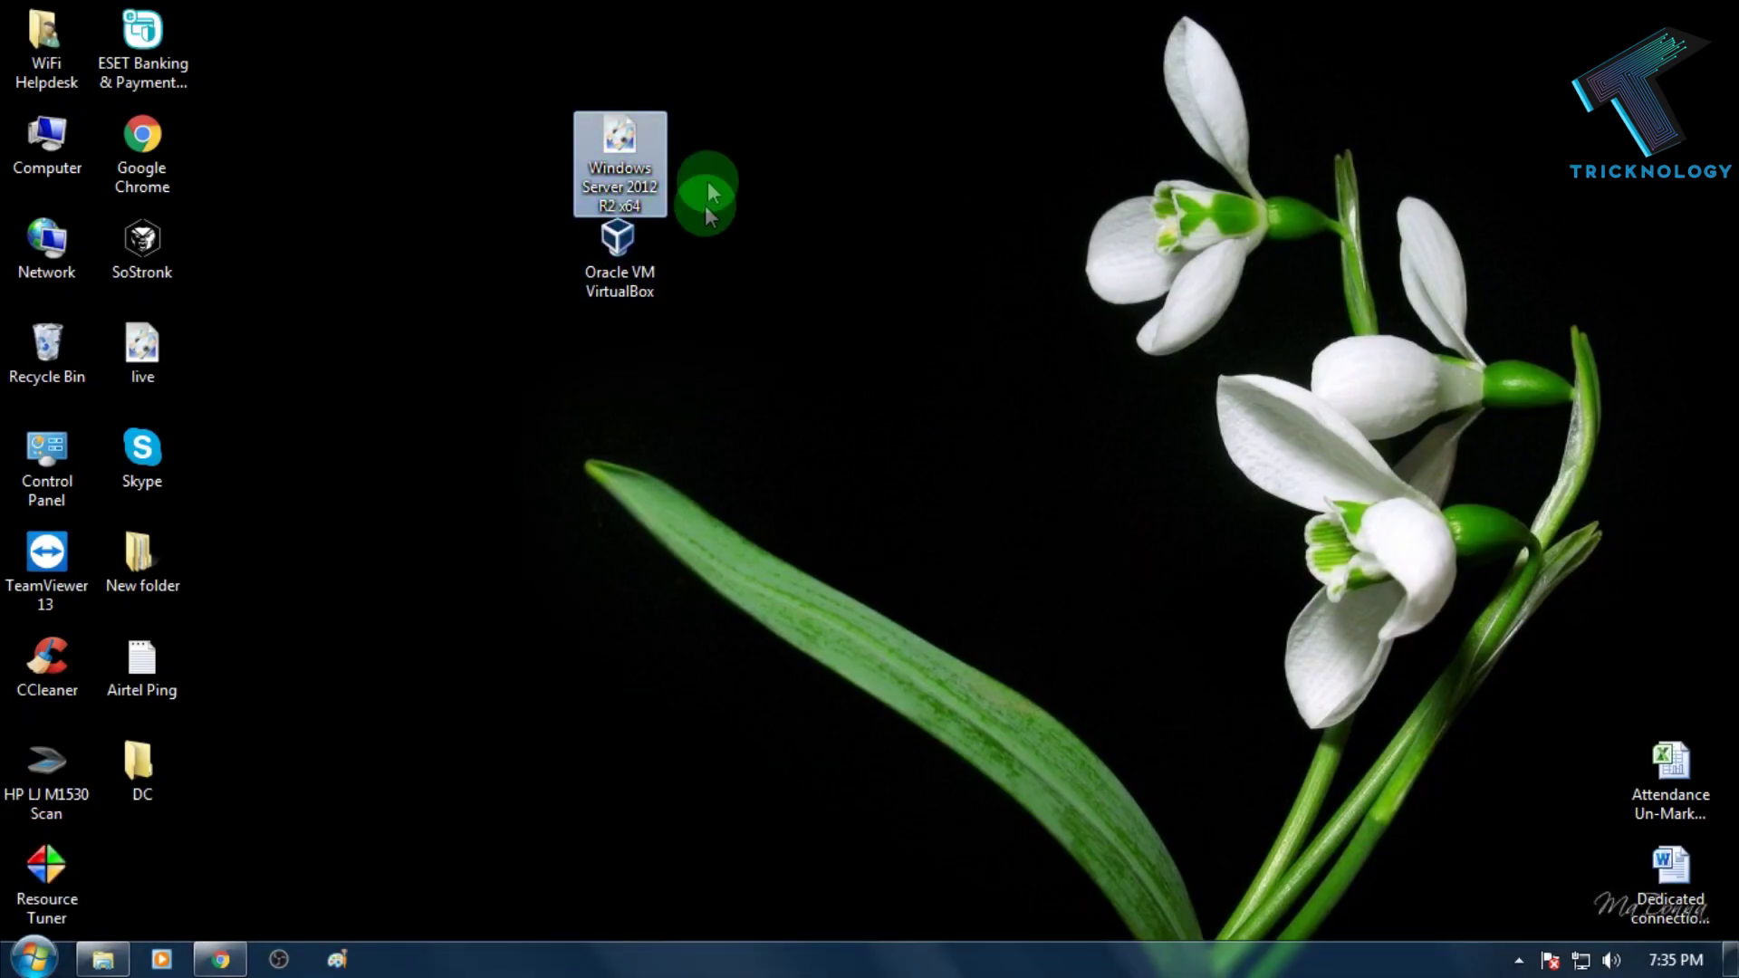
click(220, 959)
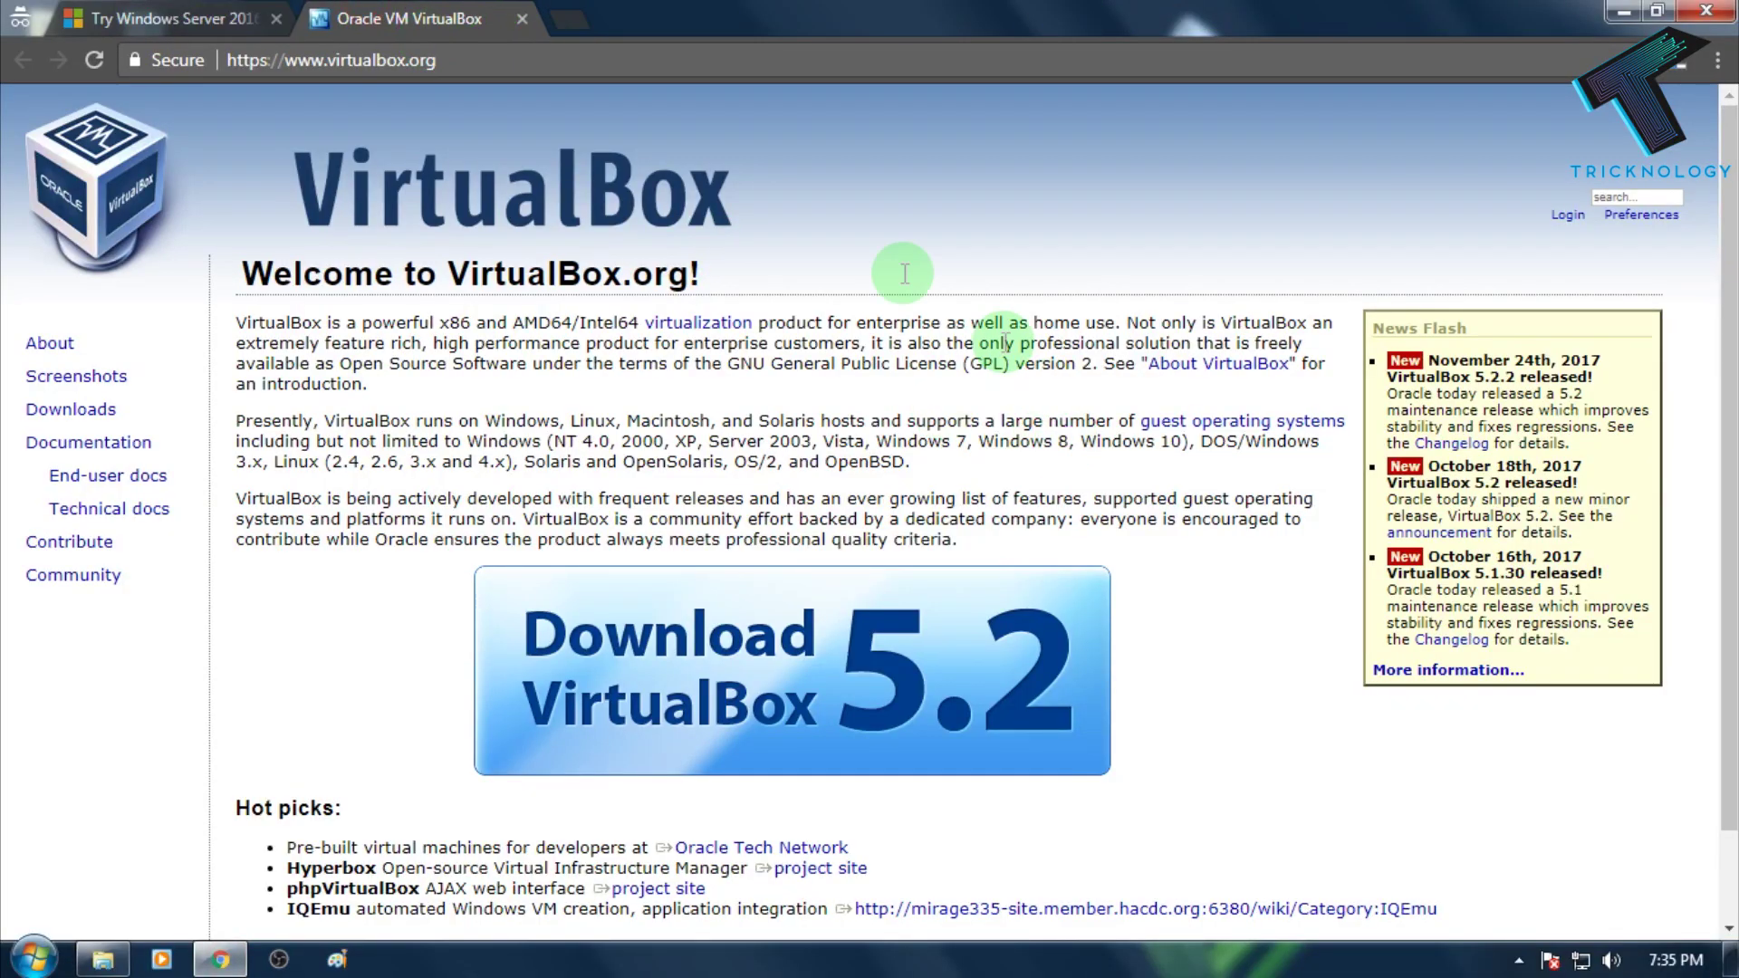
- Open the VirtualBox 5.2 downloads page, highlight the OS X and Linux host links, then close the tab
scroll(685, 290, down, 1)
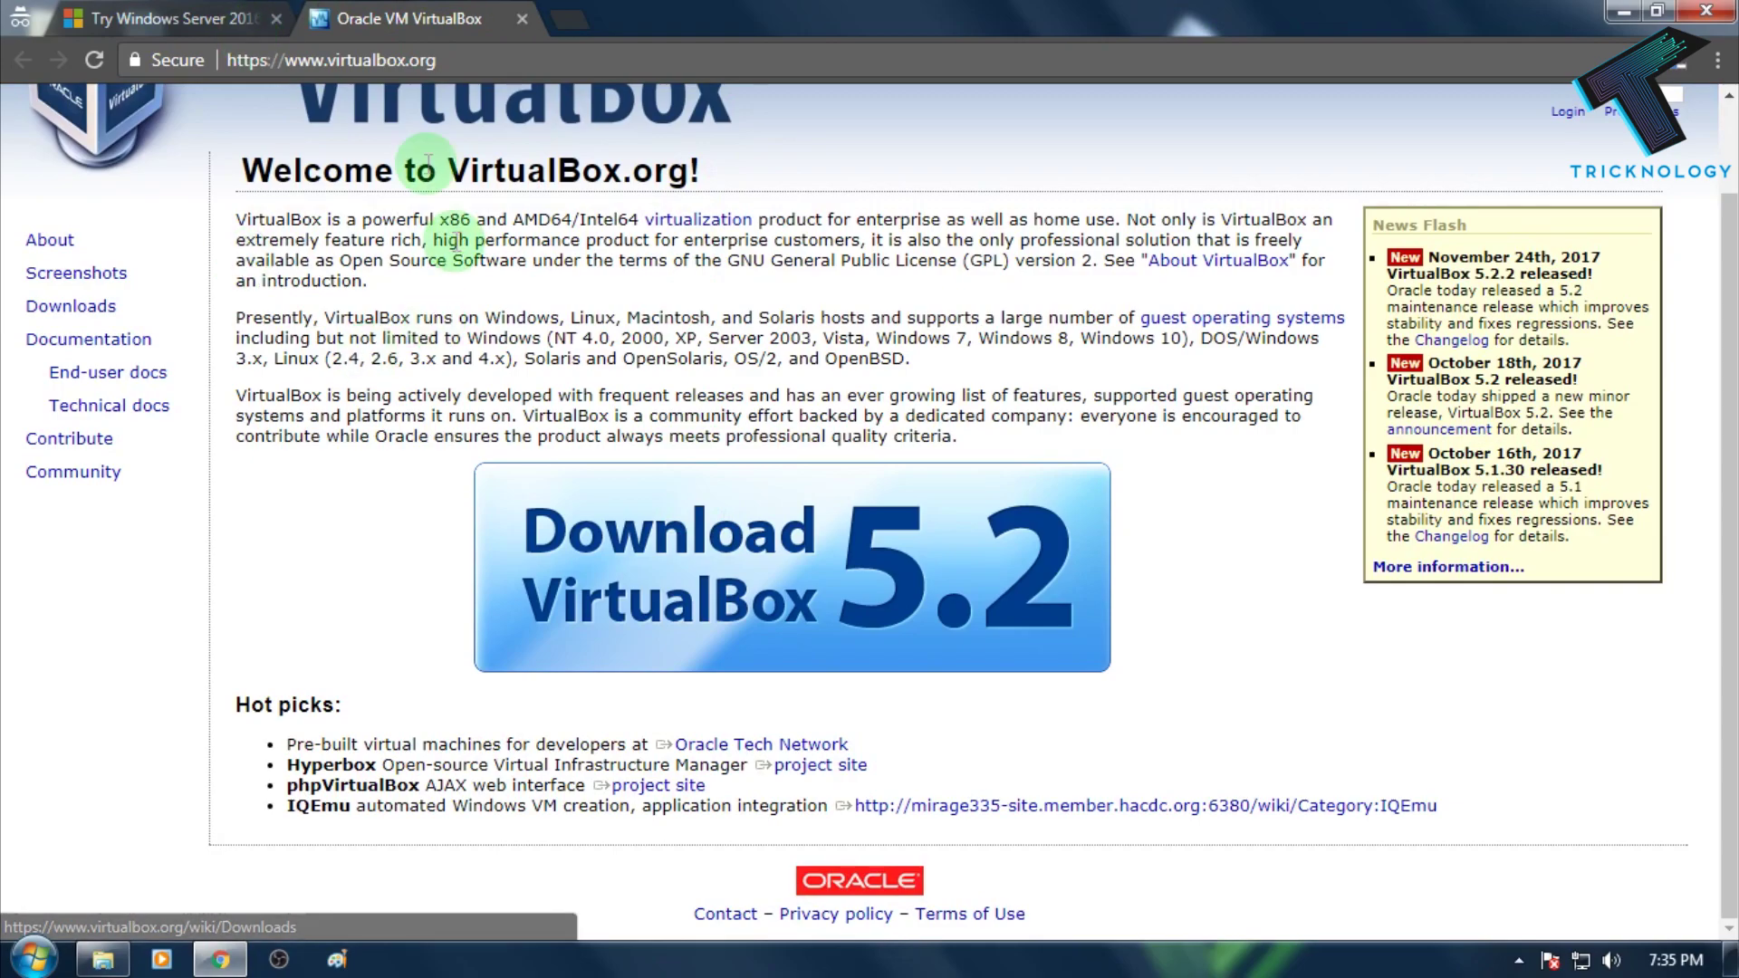
click(770, 608)
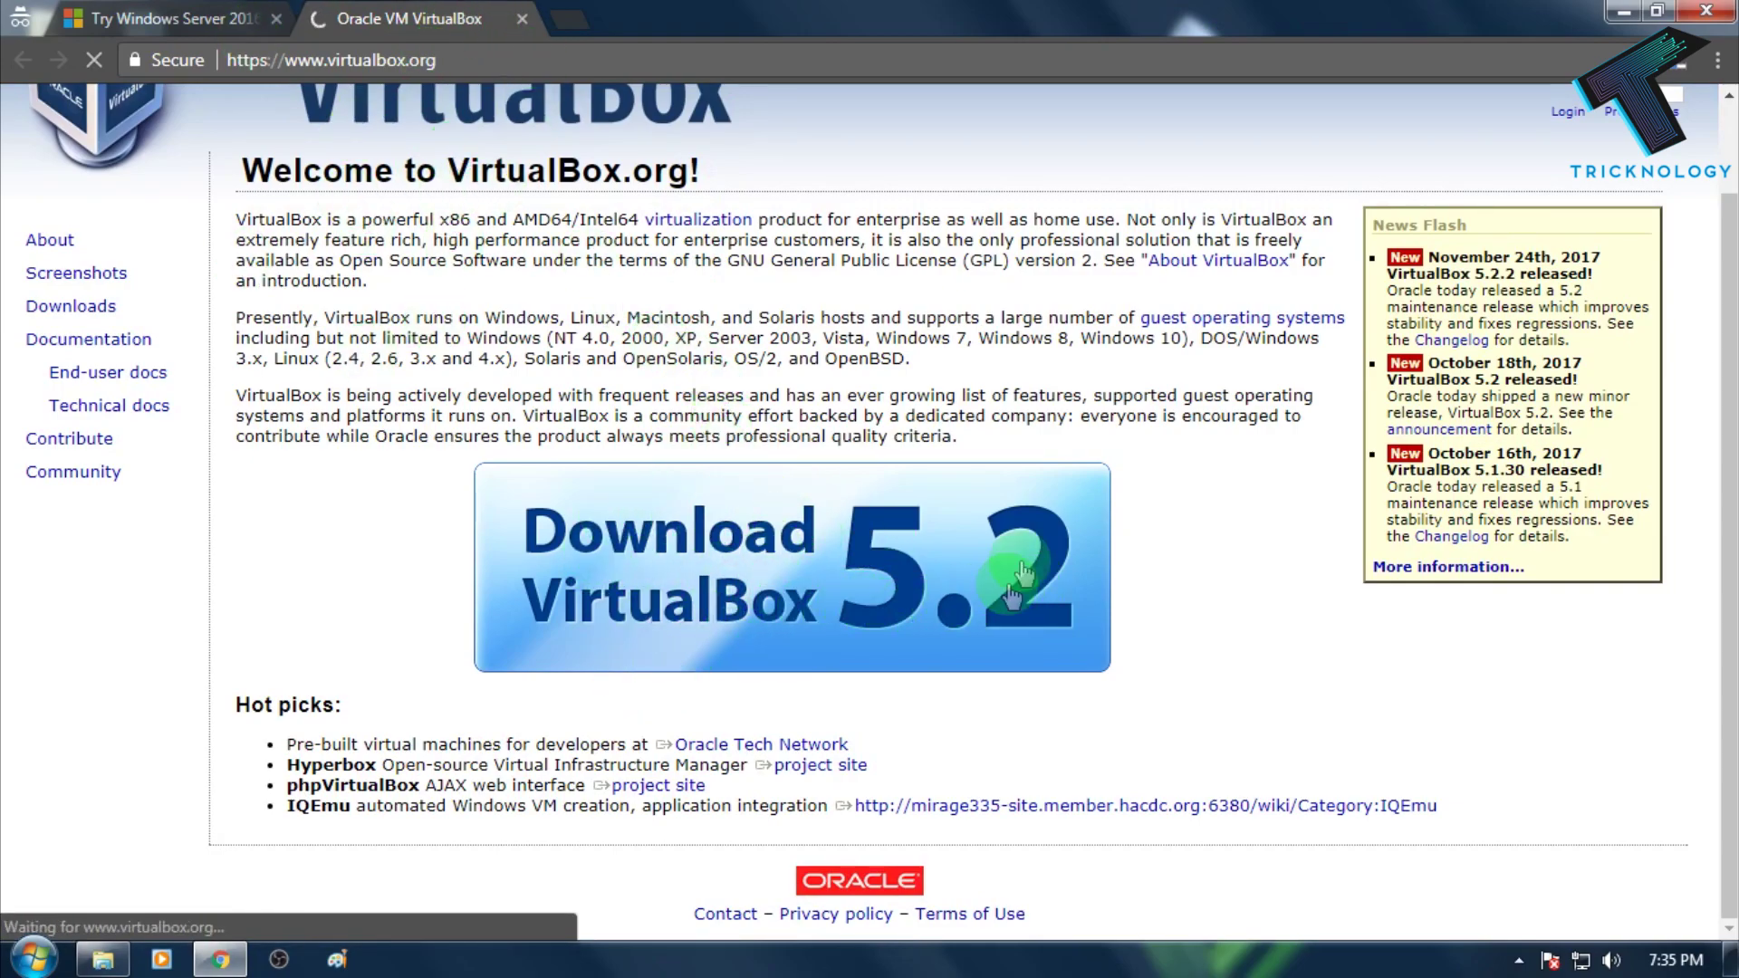
scroll(1049, 682, up, 1)
triple_click(388, 539)
triple_click(408, 548)
triple_click(403, 529)
click(519, 492)
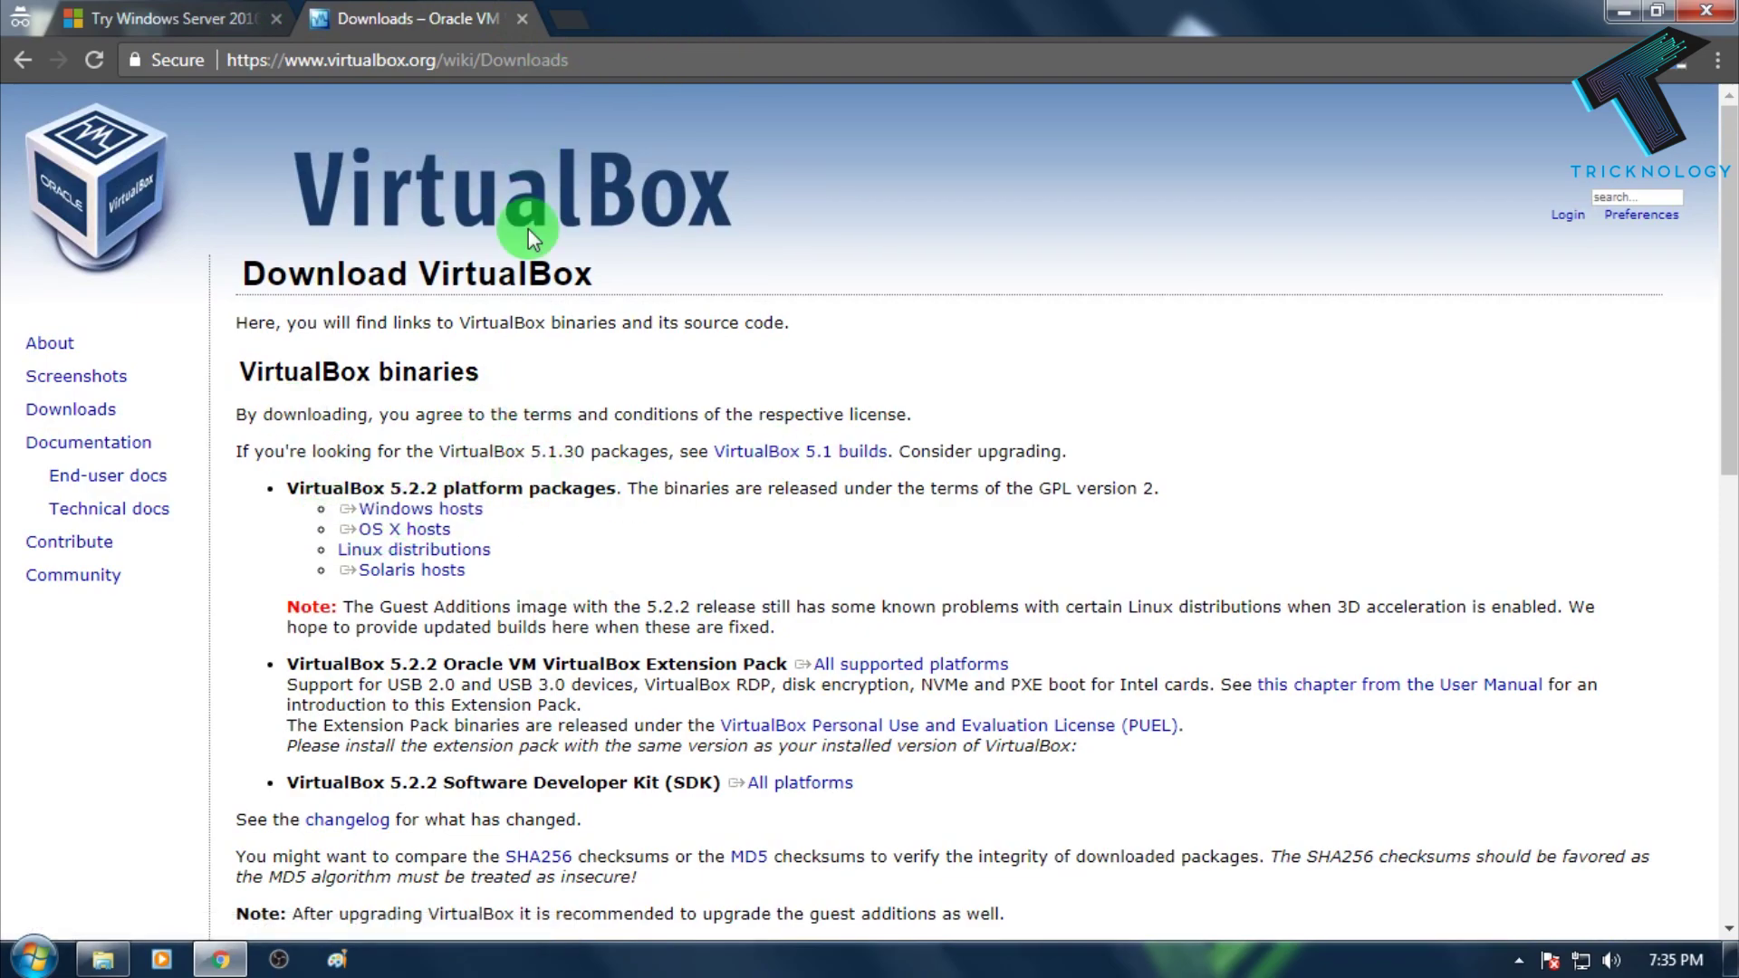
click(521, 15)
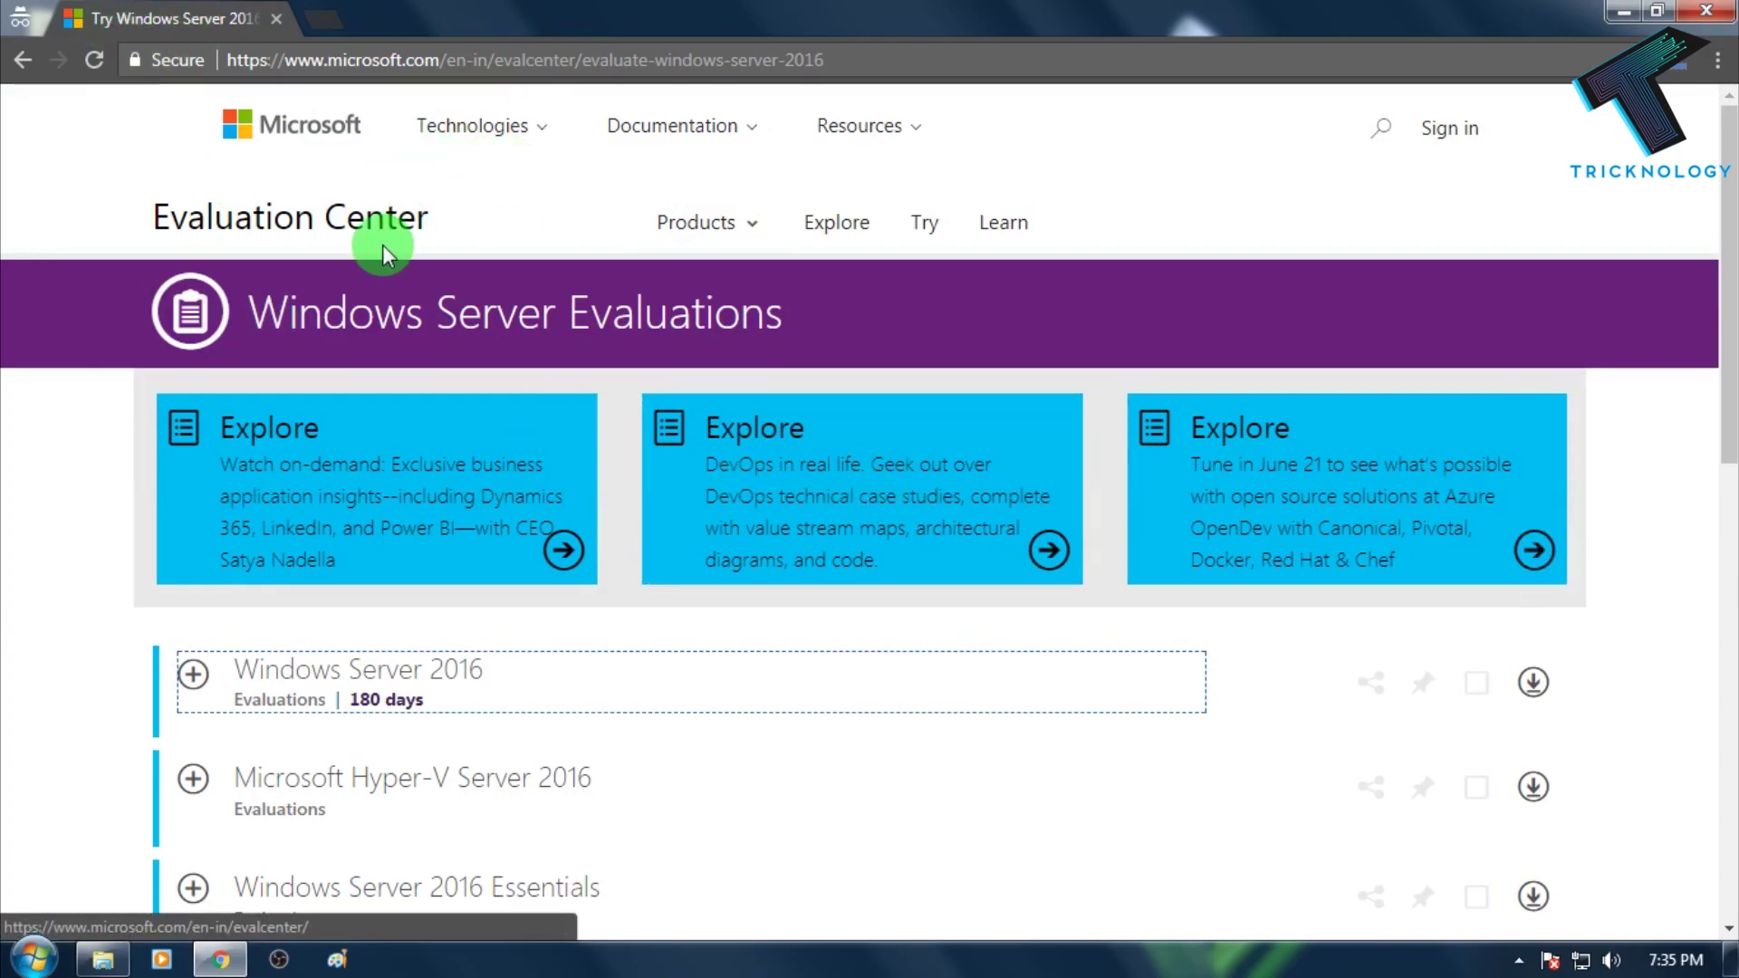
- Scroll the evaluations list and expand the Windows Server 2012 evaluation details
scroll(497, 440, down, 3)
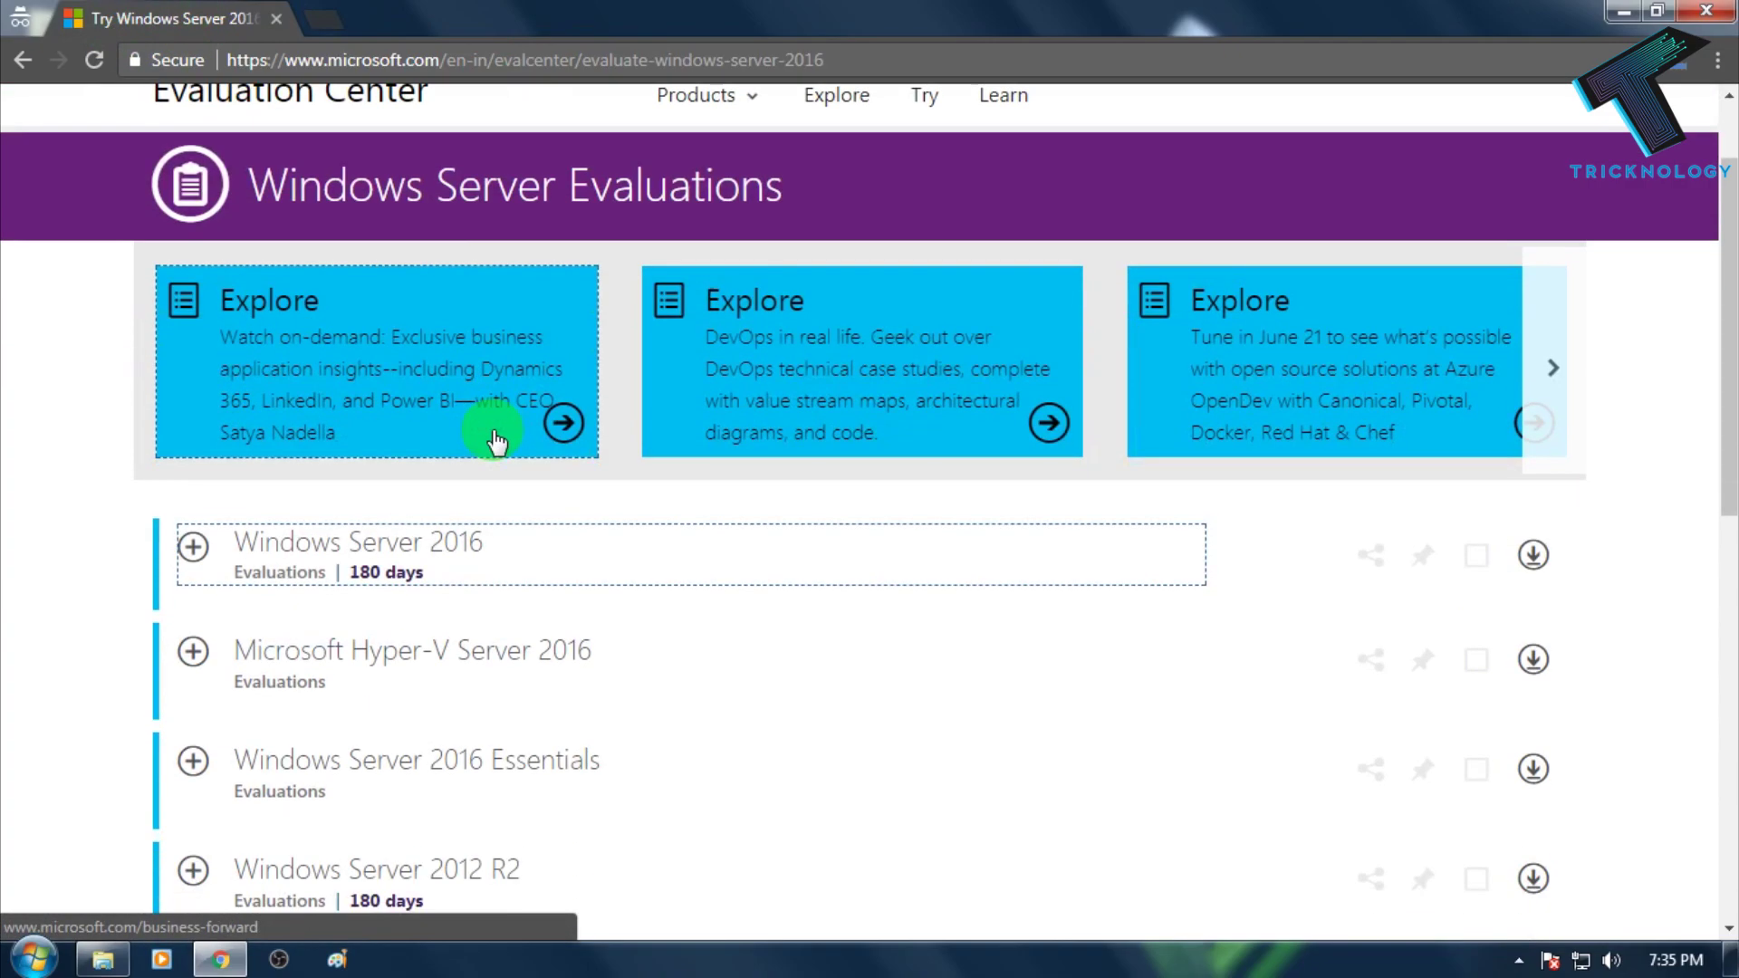
scroll(497, 390, down, 1)
scroll(610, 474, up, 2)
scroll(602, 485, down, 8)
scroll(534, 553, up, 4)
scroll(634, 507, down, 1)
click(426, 564)
- Start registering for the Windows Server 2012 evaluation download
scroll(387, 221, up, 3)
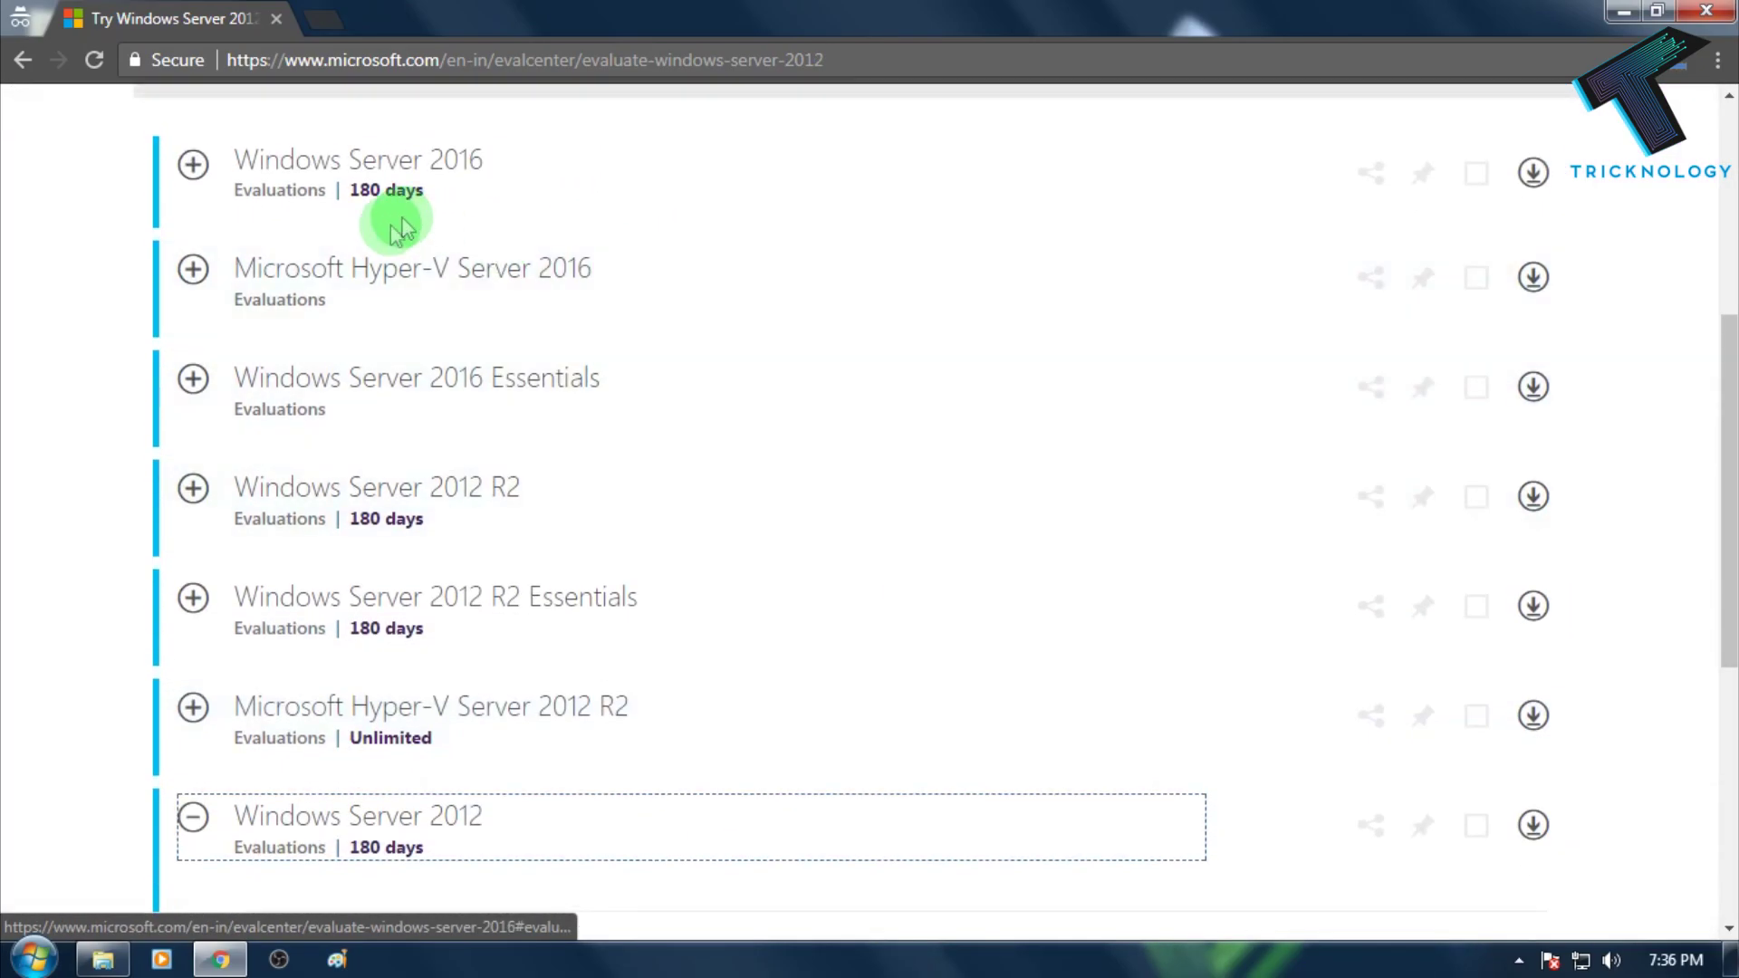
scroll(581, 434, down, 8)
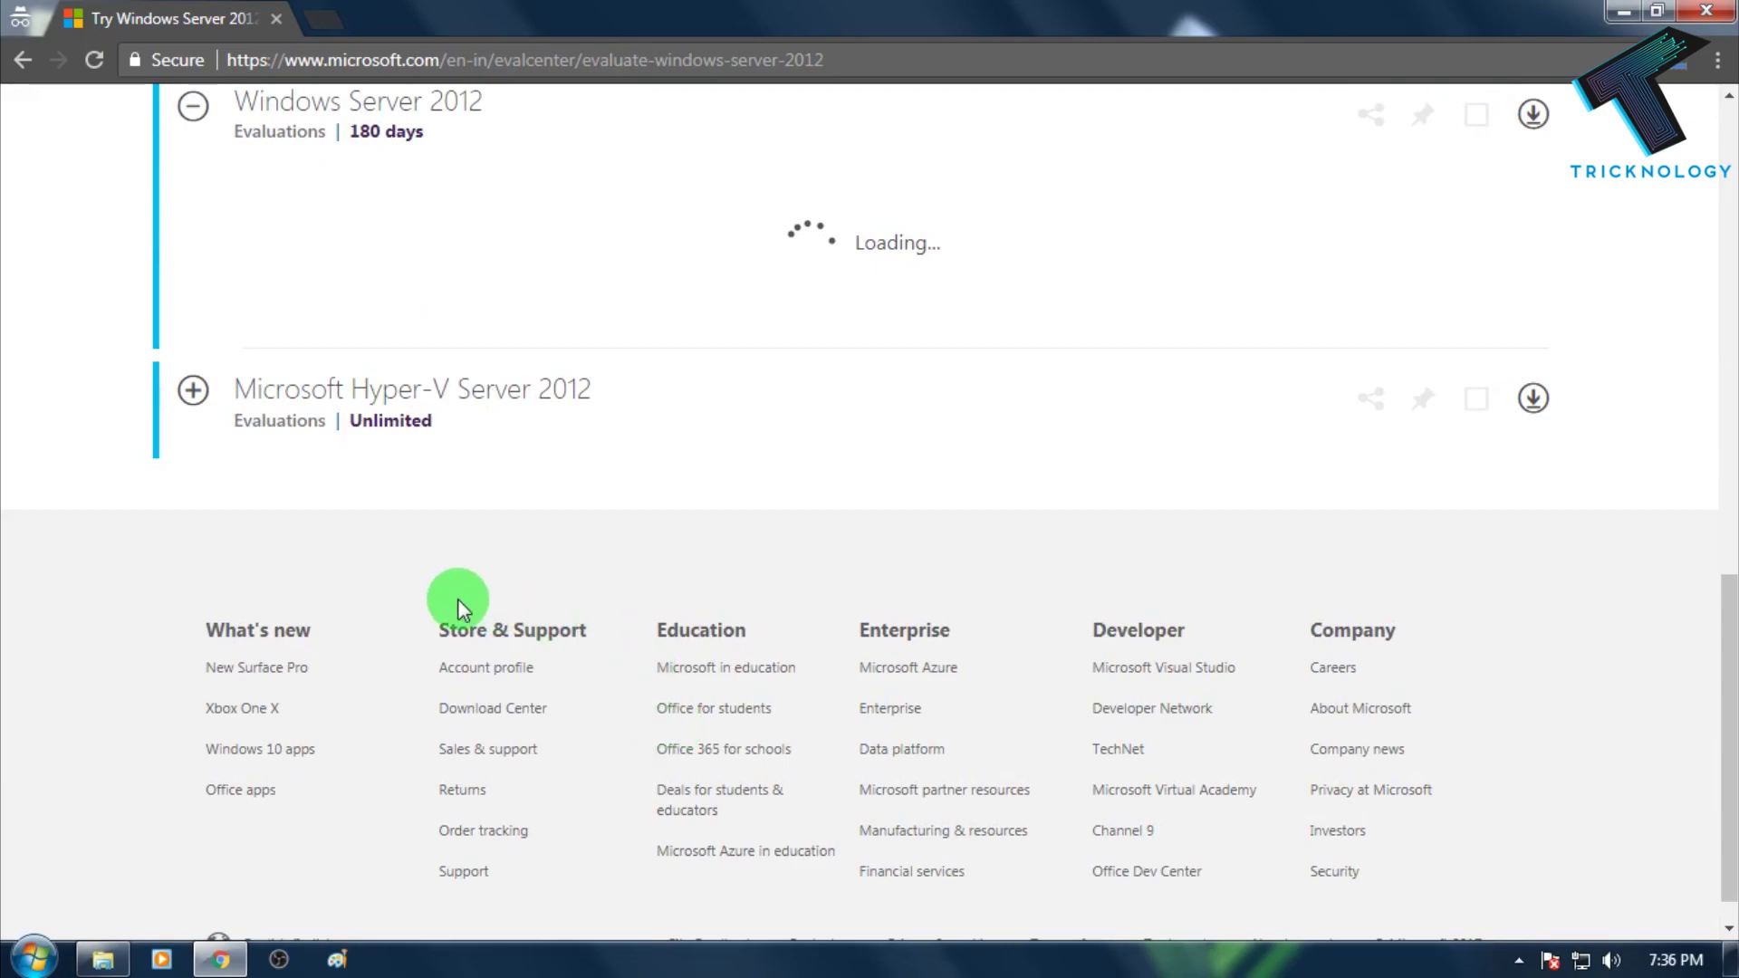
scroll(459, 597, up, 8)
scroll(432, 703, down, 4)
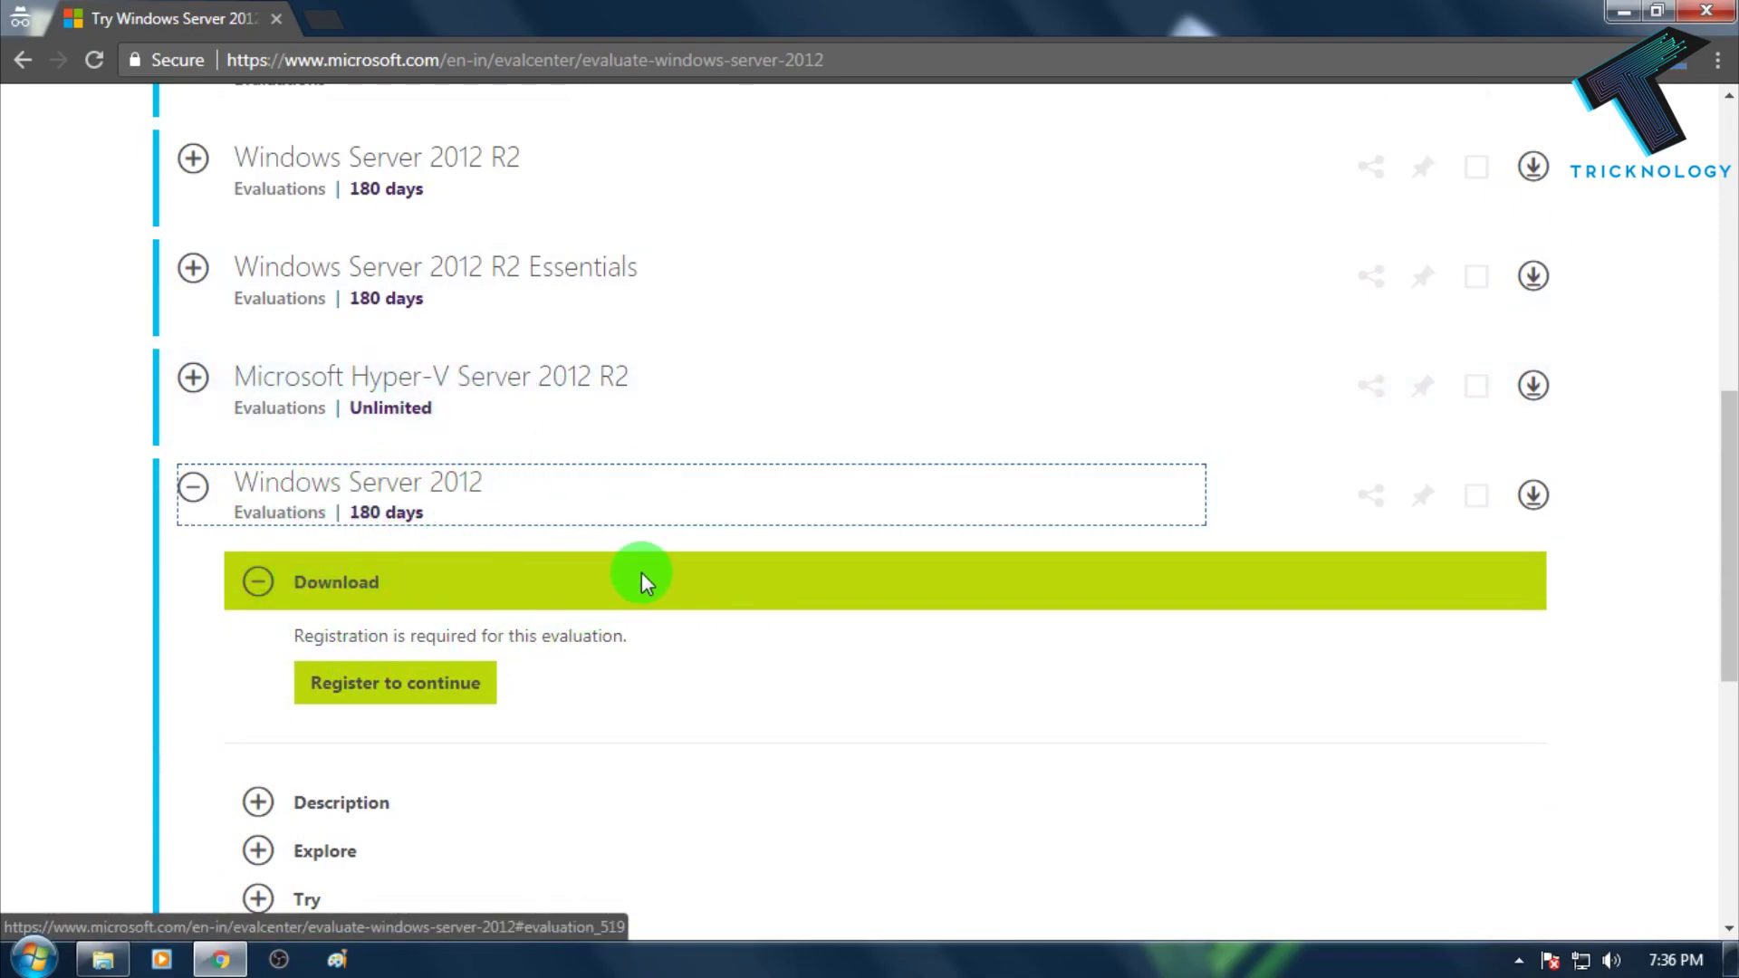
scroll(641, 572, down, 1)
click(443, 562)
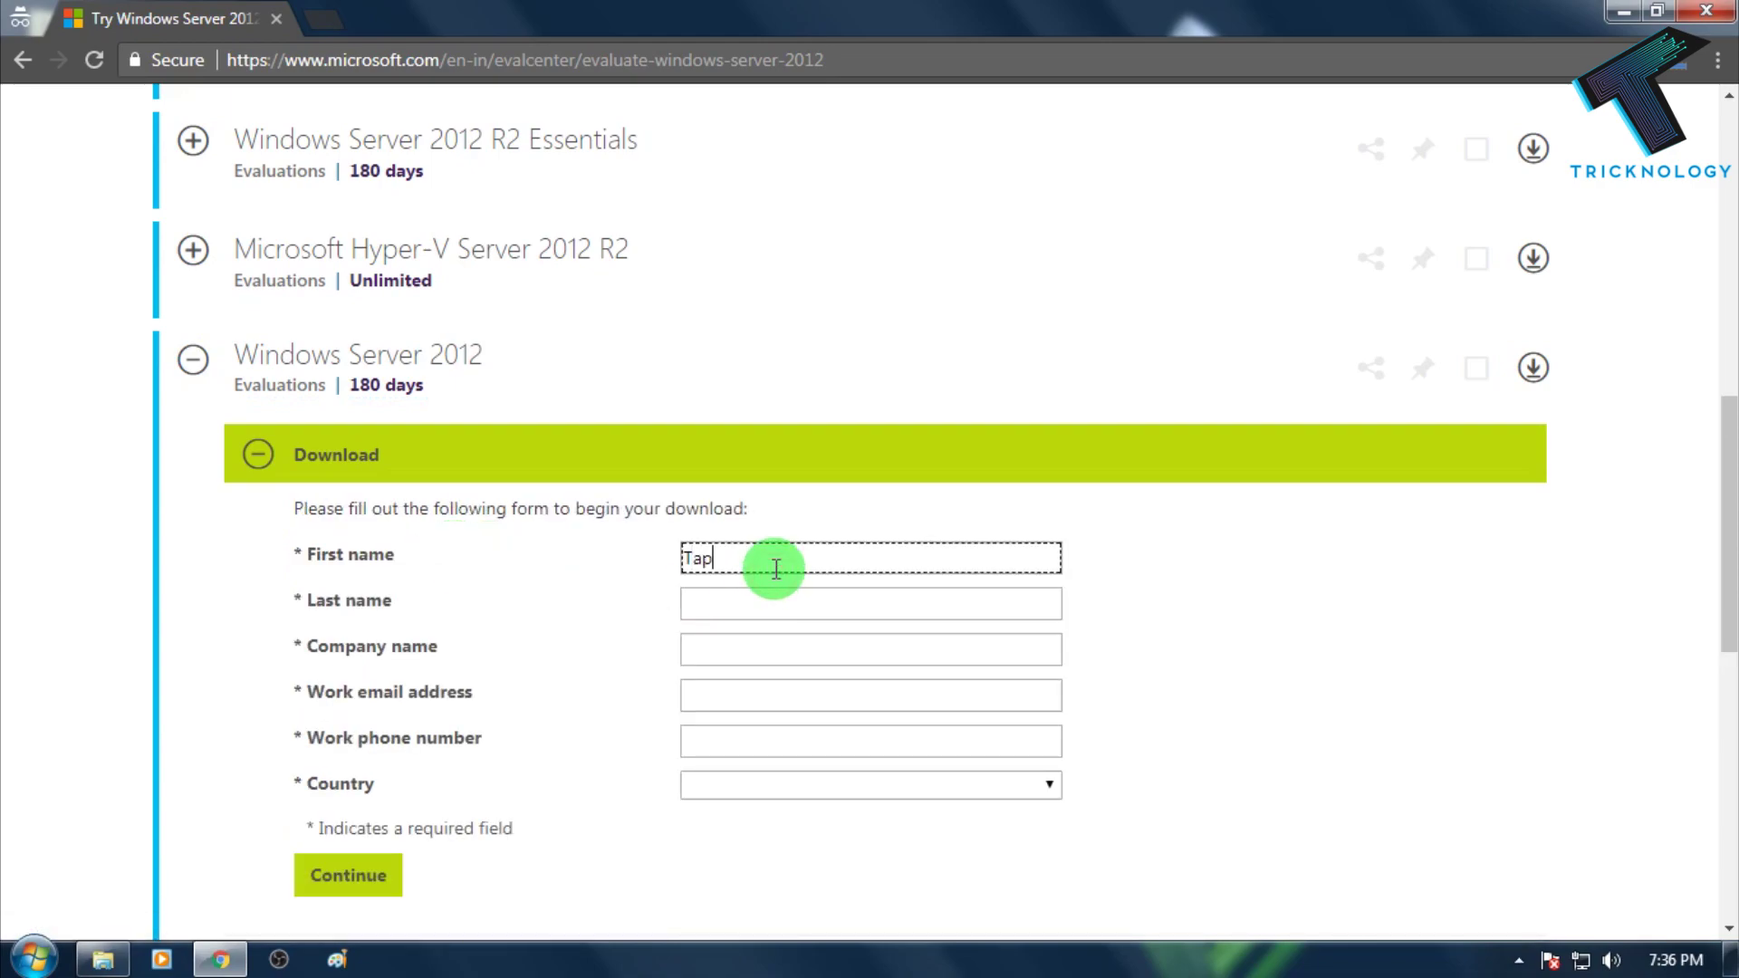
- Enter the last name, company name, work email and phone number in the form
key(Tab)
text(Hazra)
key(Tab)
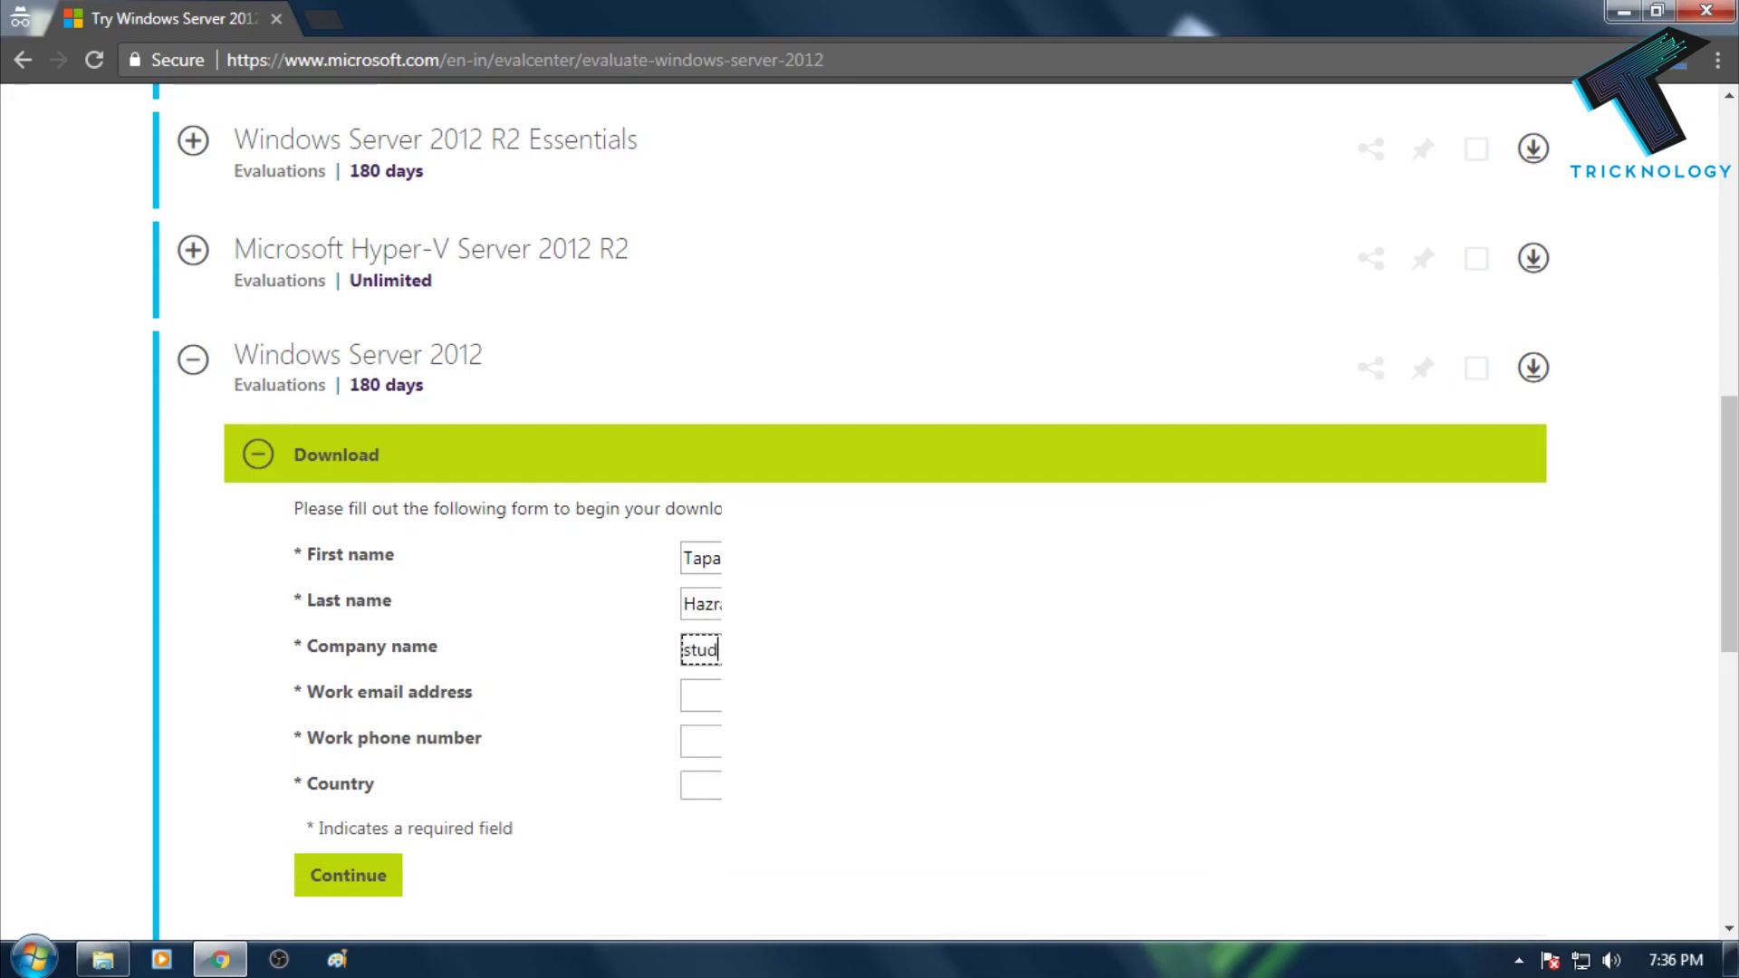
scroll(889, 481, down, 1)
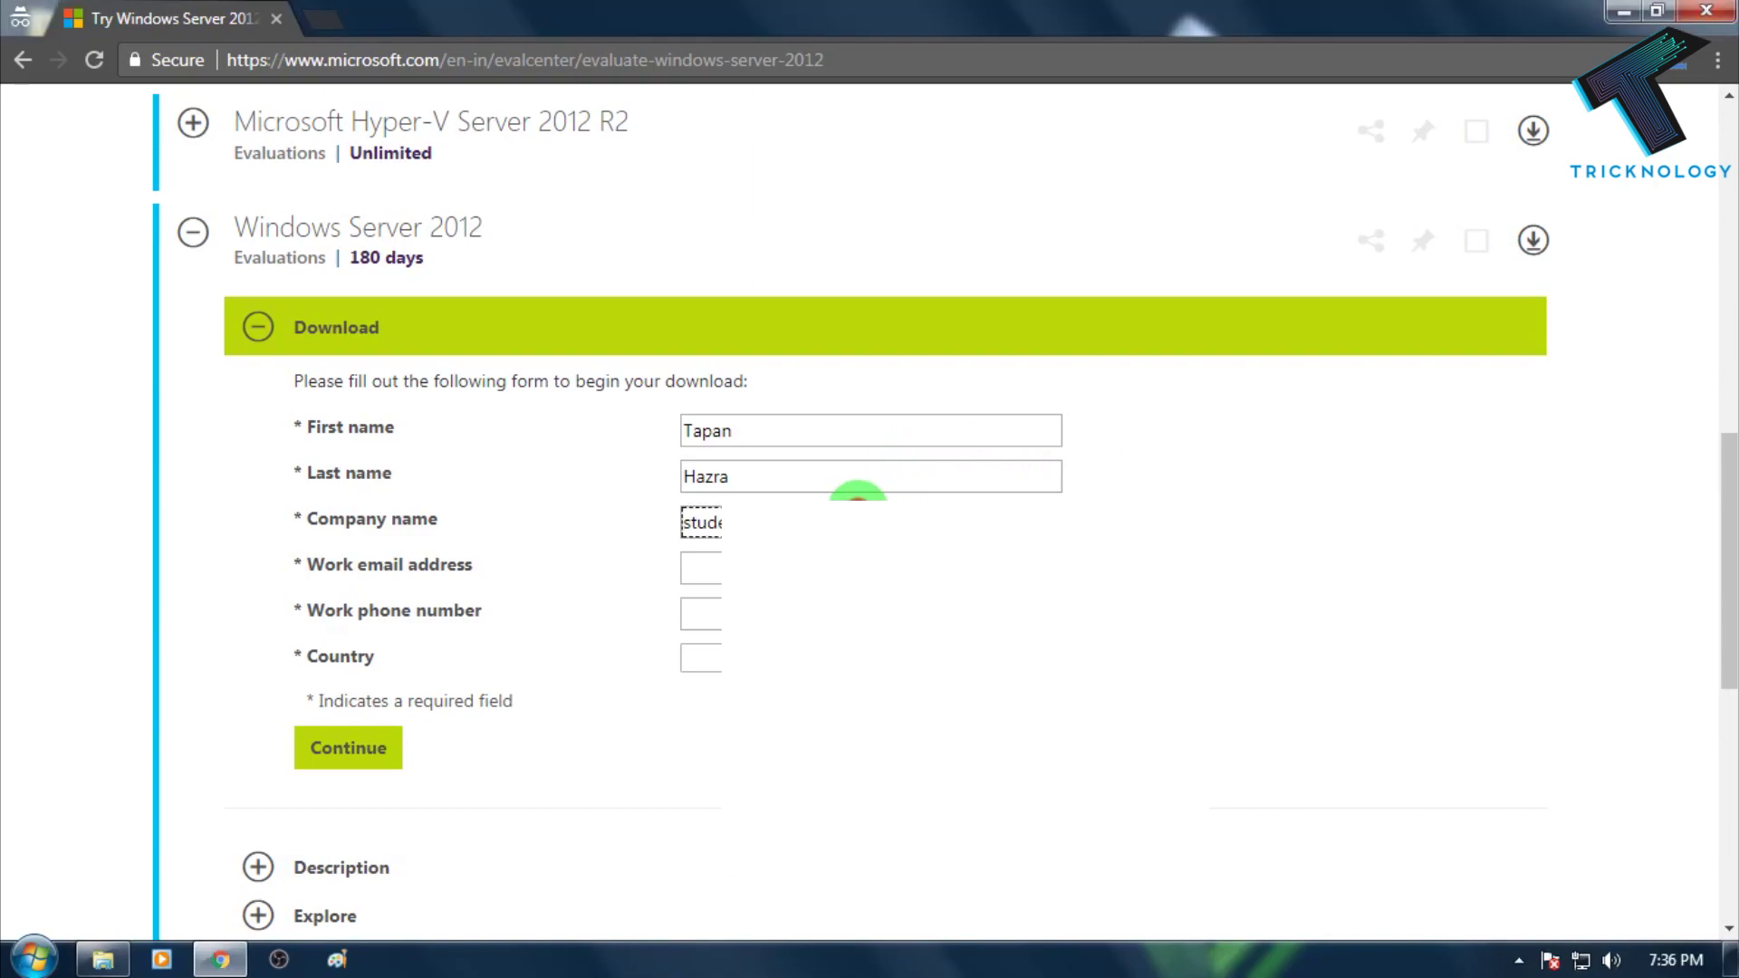
drag(790, 523, 595, 531)
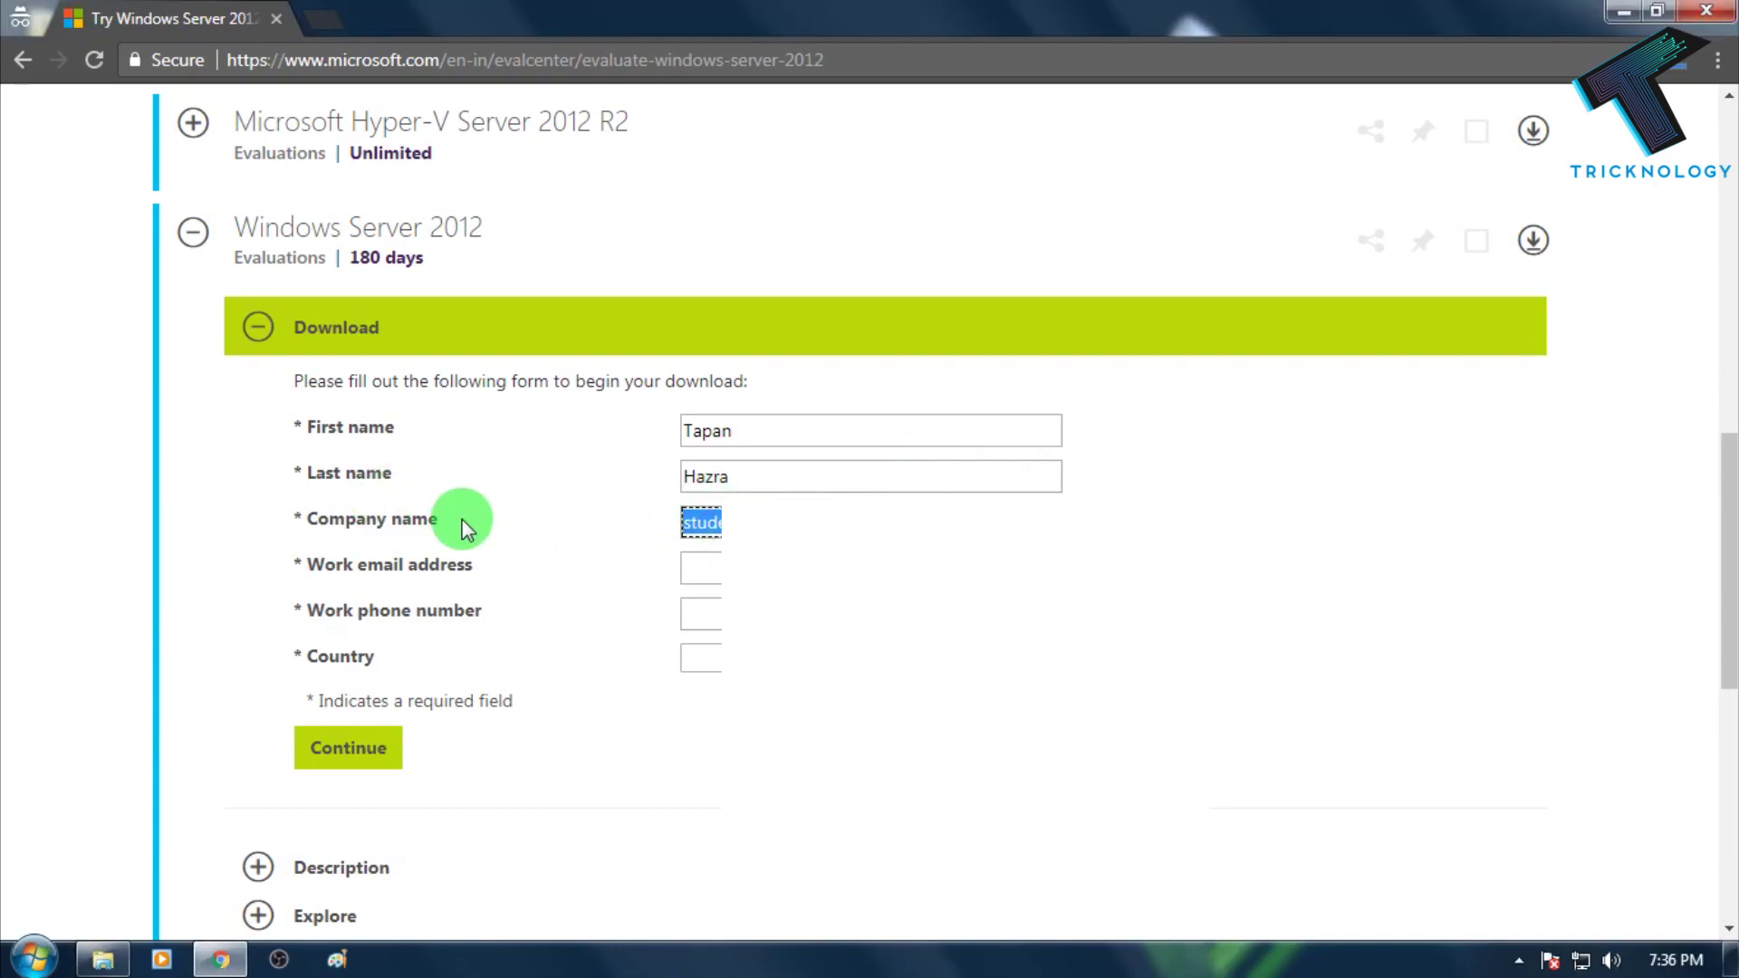
click(399, 563)
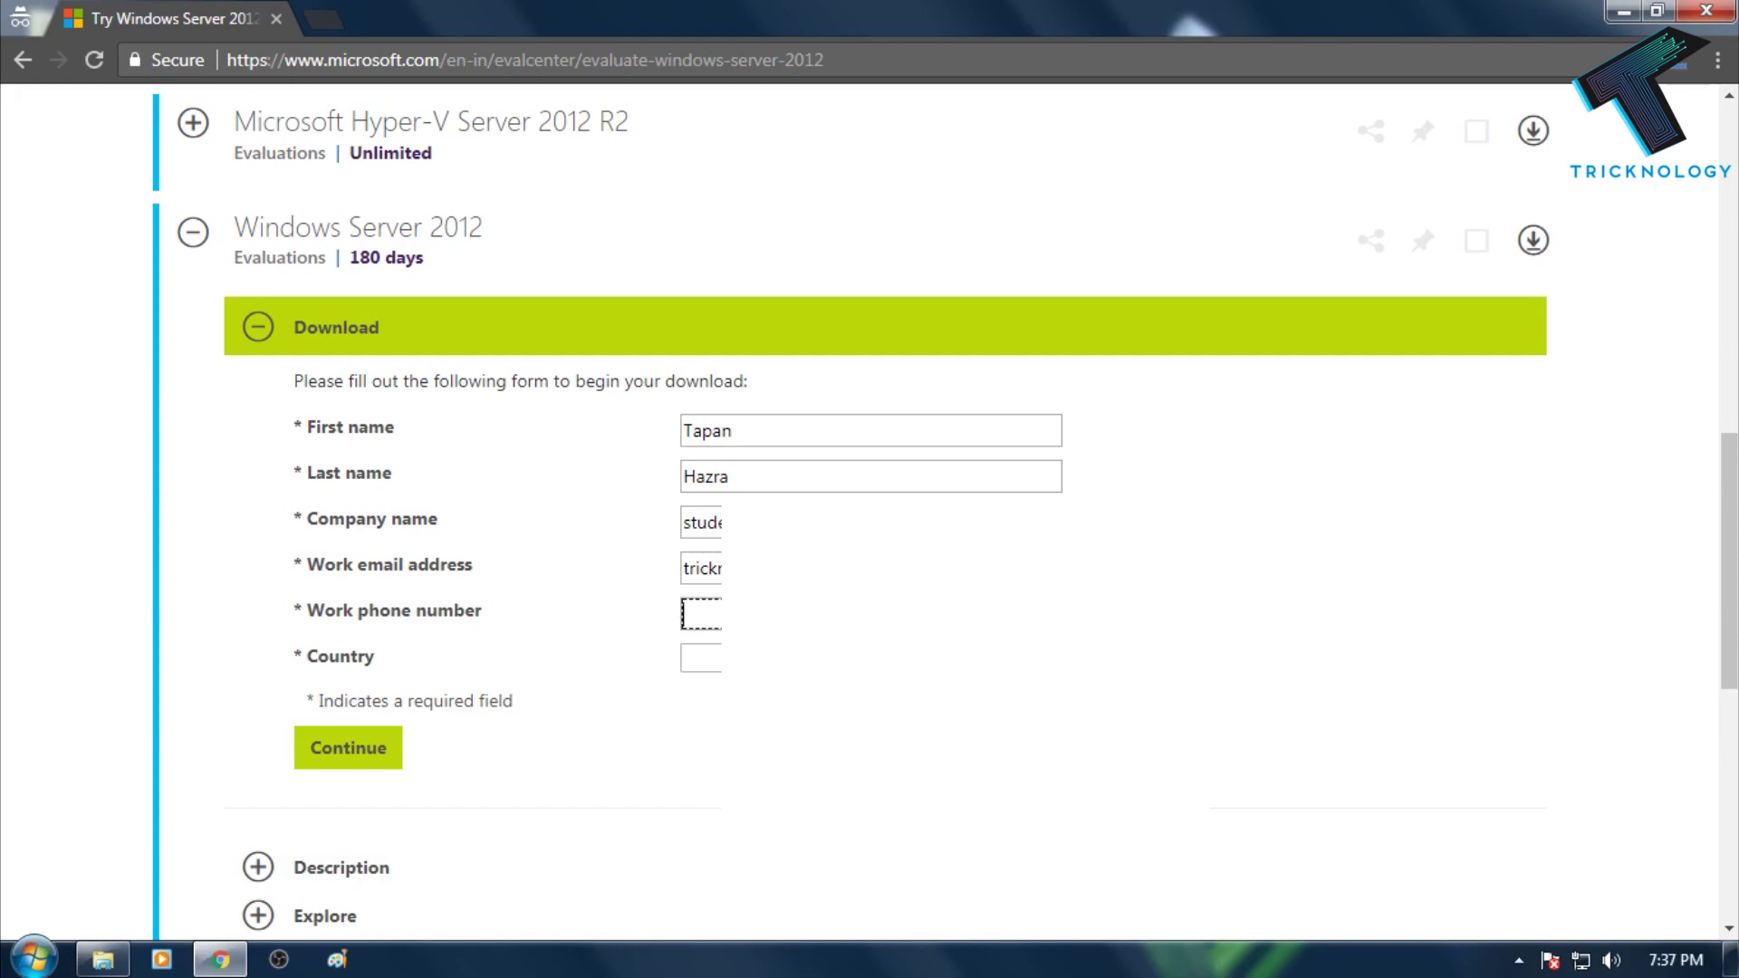
text(8981)
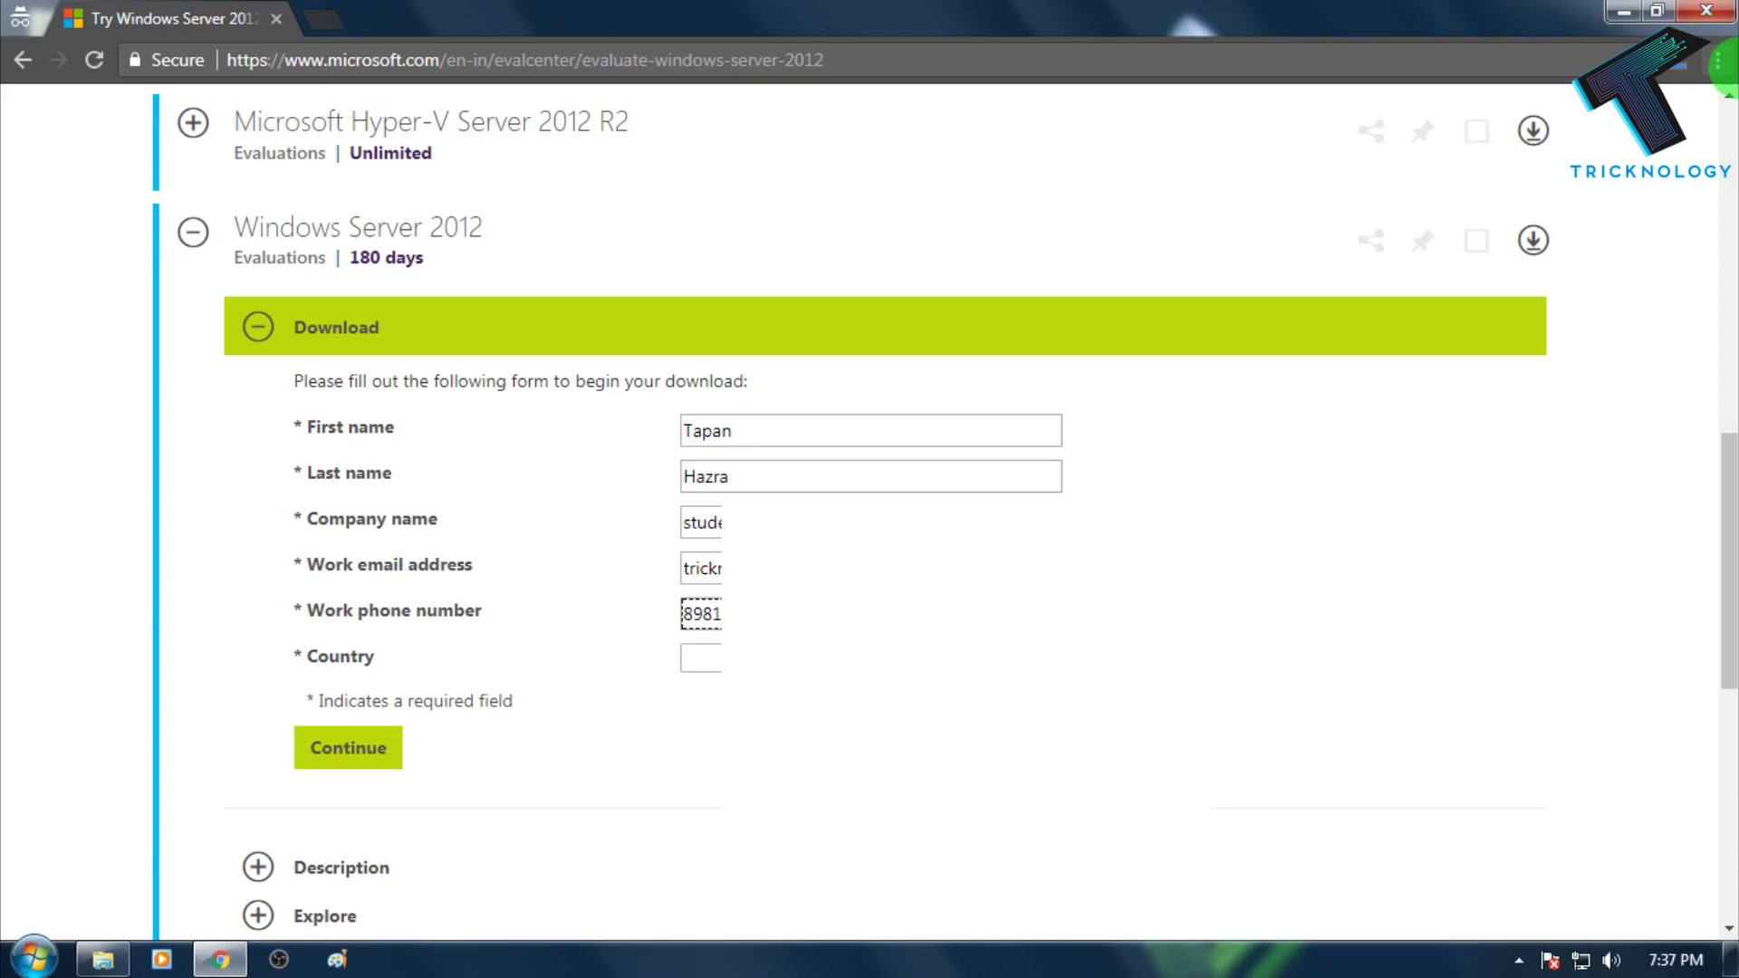
- Choose India from the Country dropdown
click(700, 658)
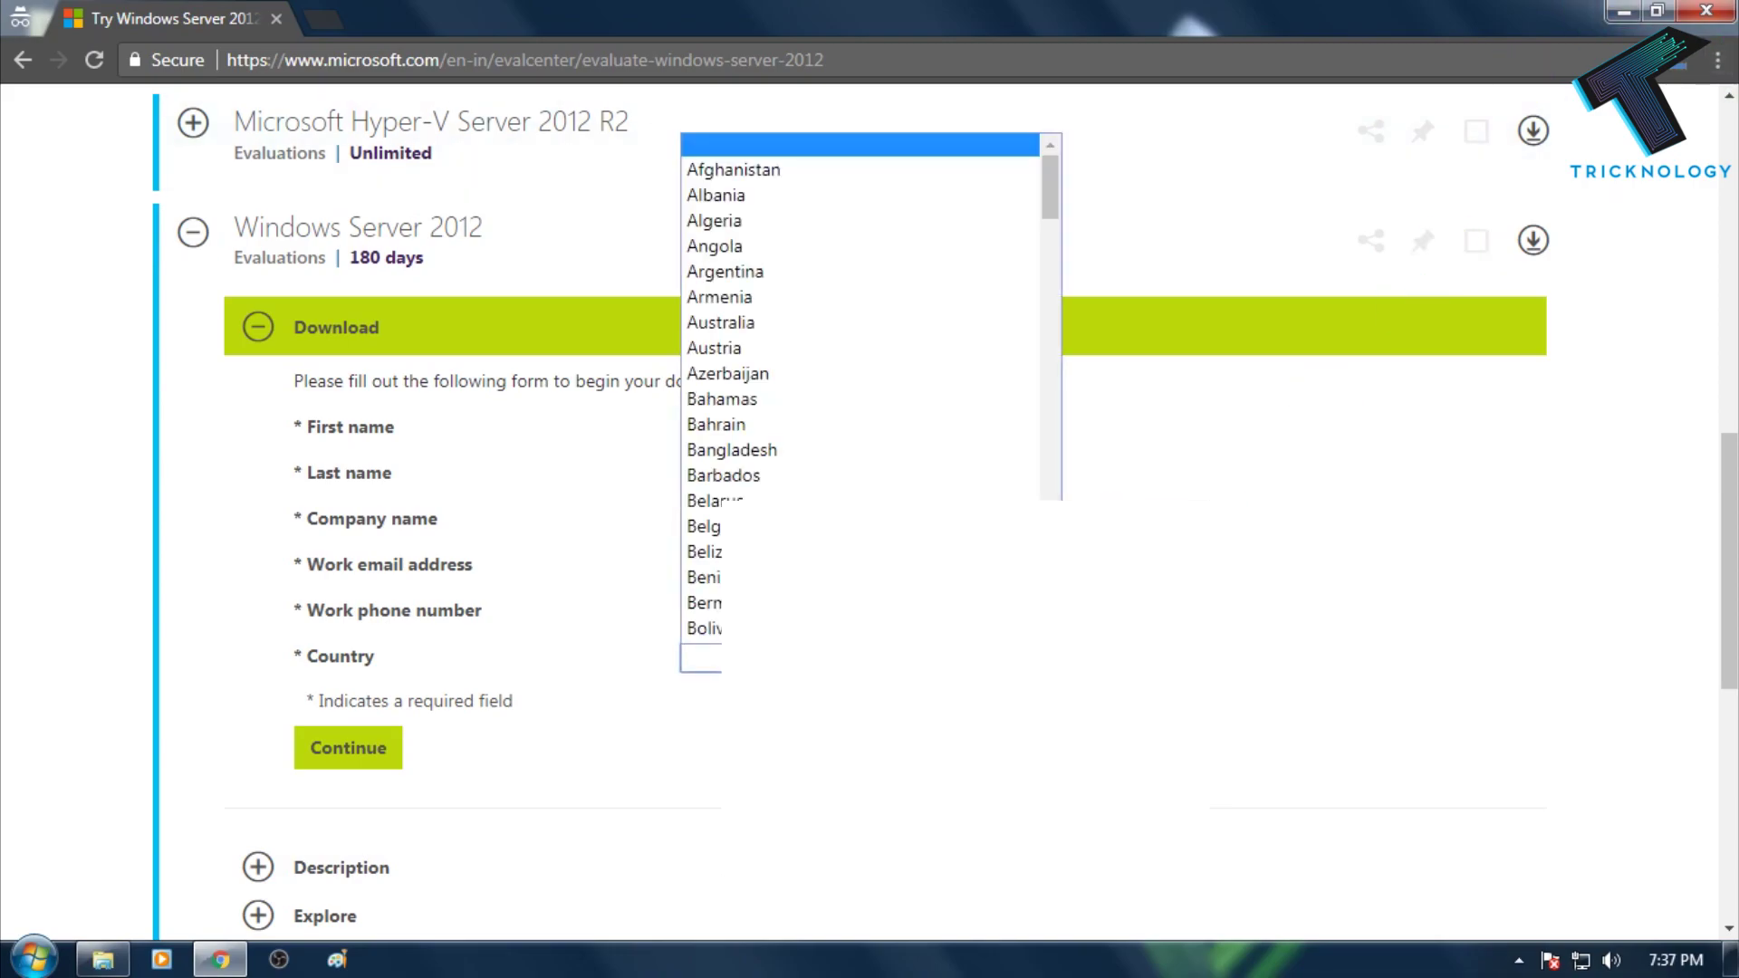
scroll(901, 489, down, 15)
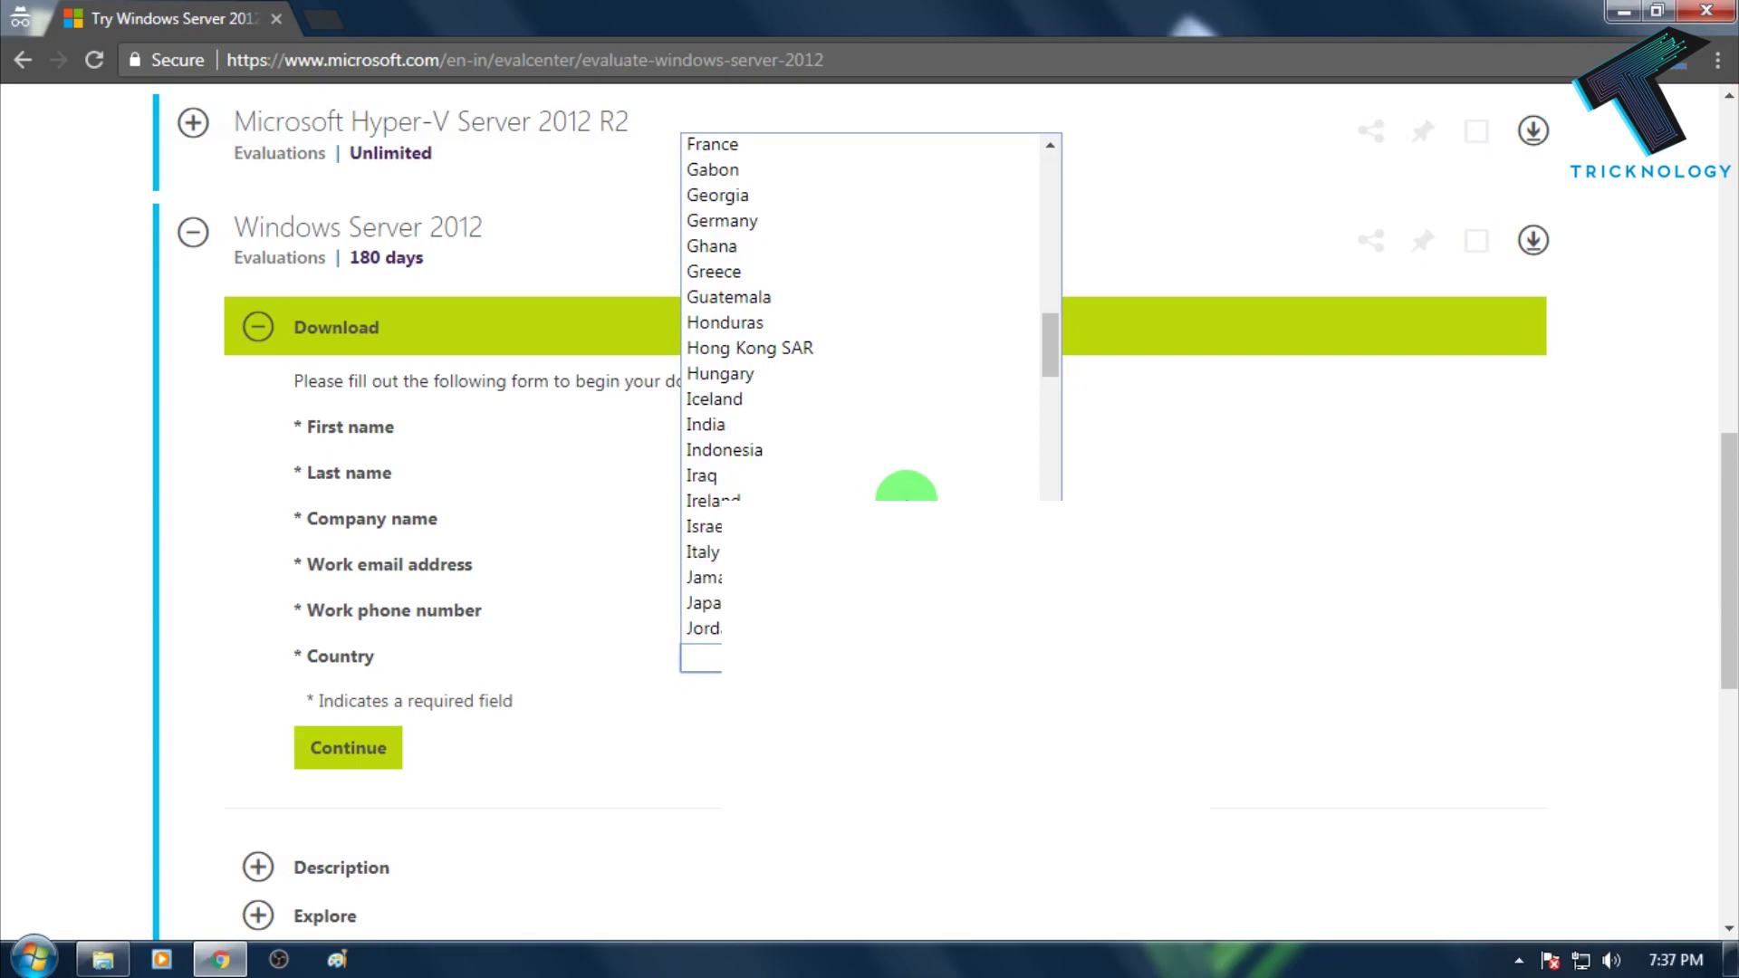
click(860, 424)
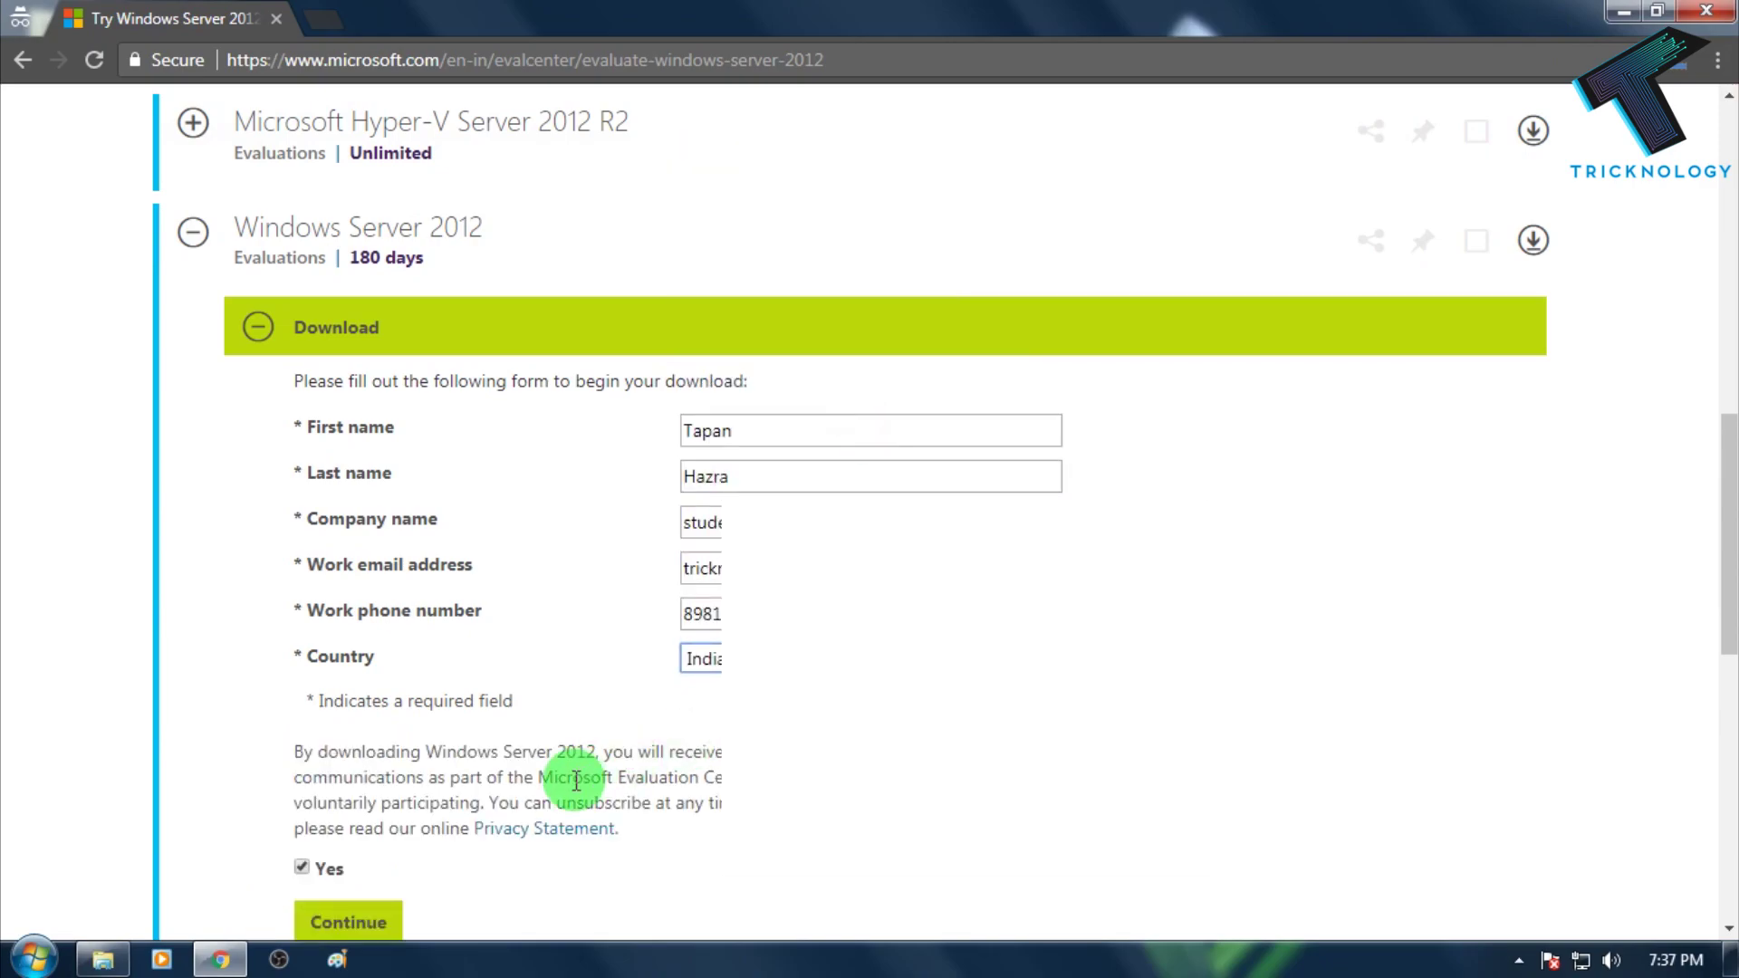
- Submit the registration and choose ISO as the file type
click(360, 924)
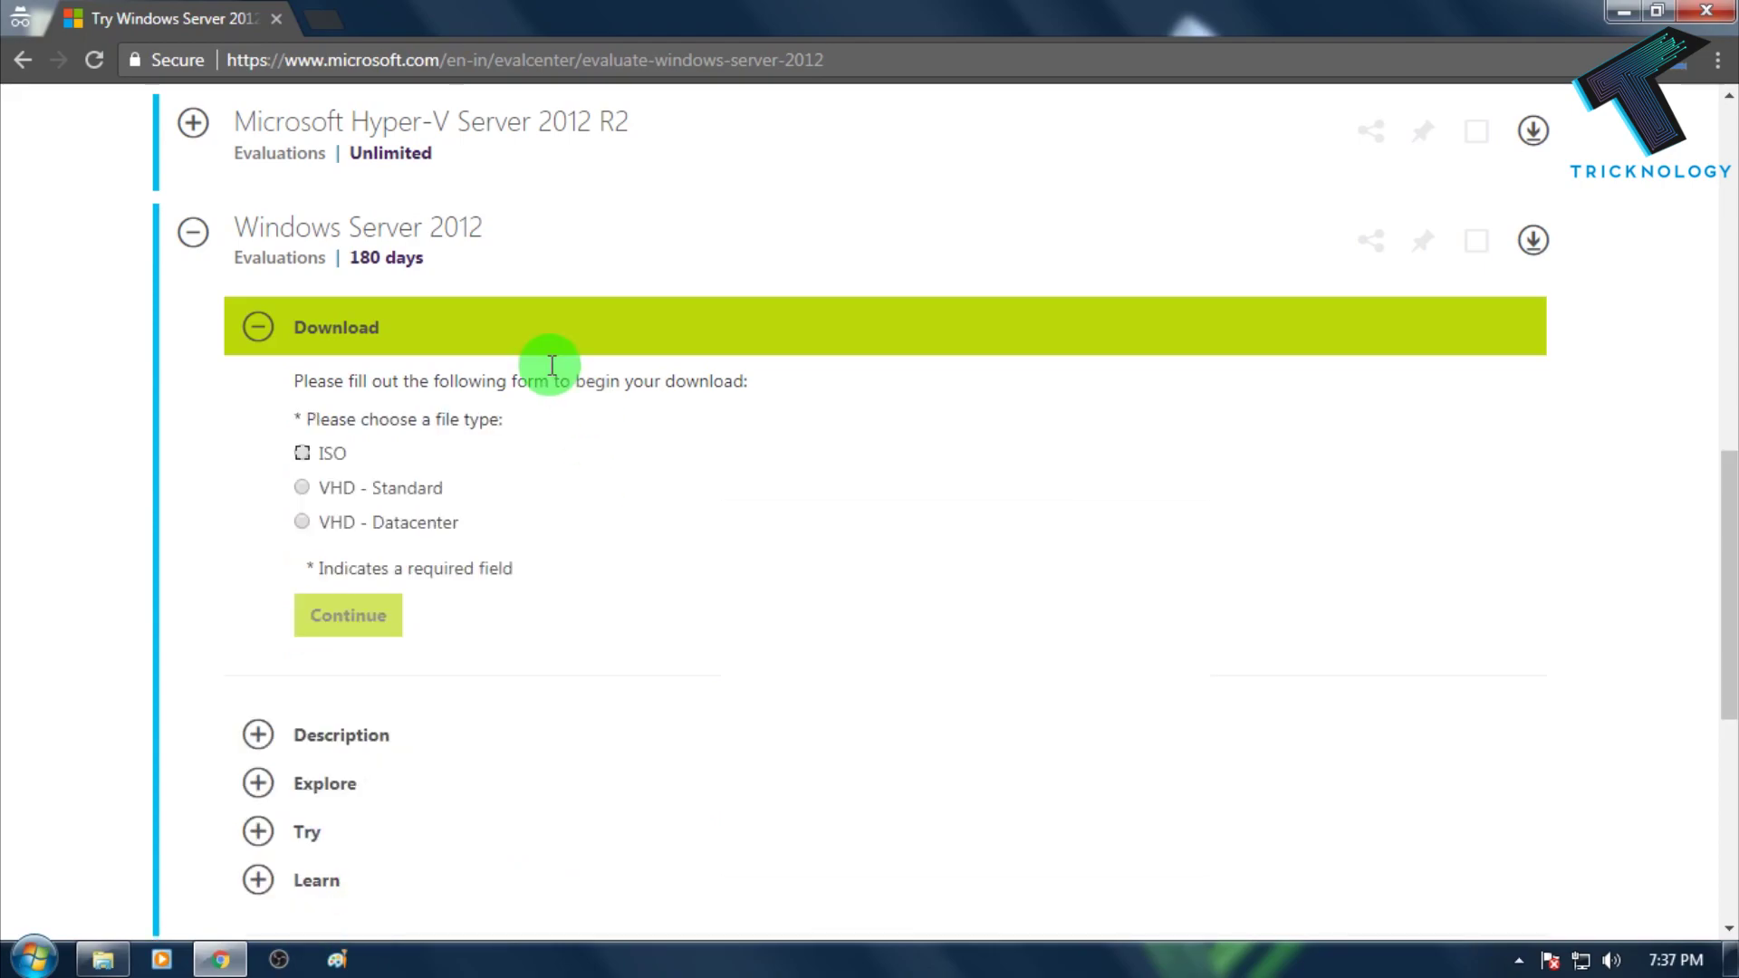
drag(313, 418, 535, 419)
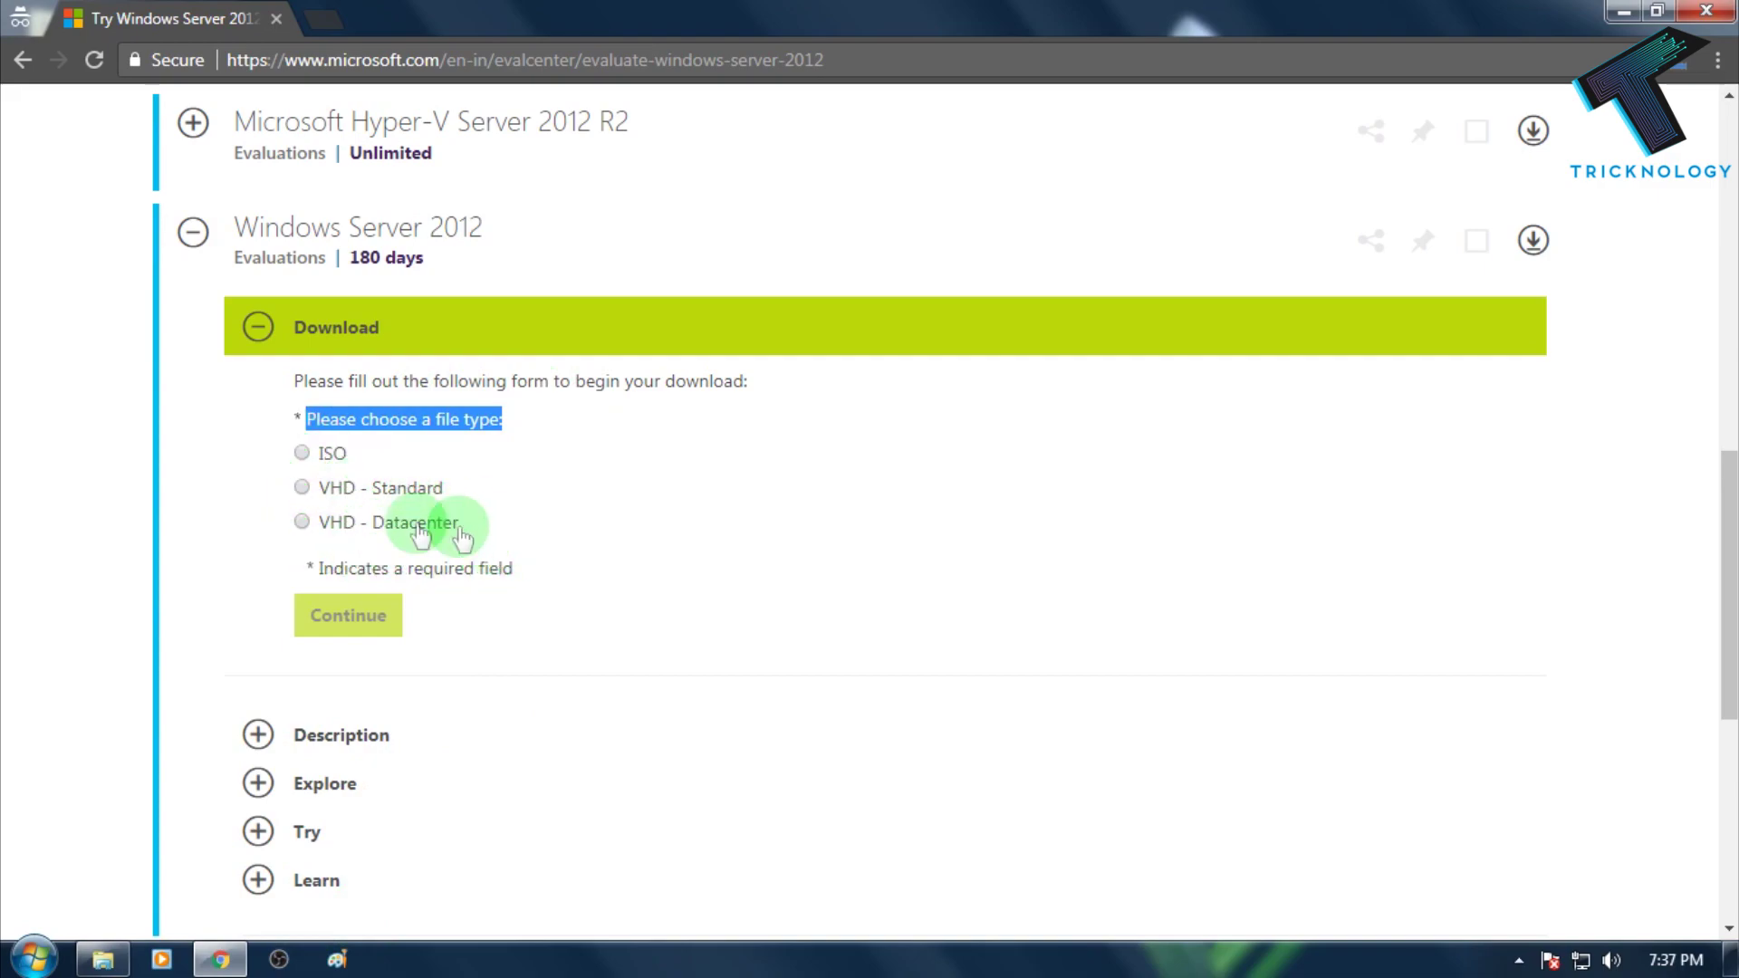
click(301, 454)
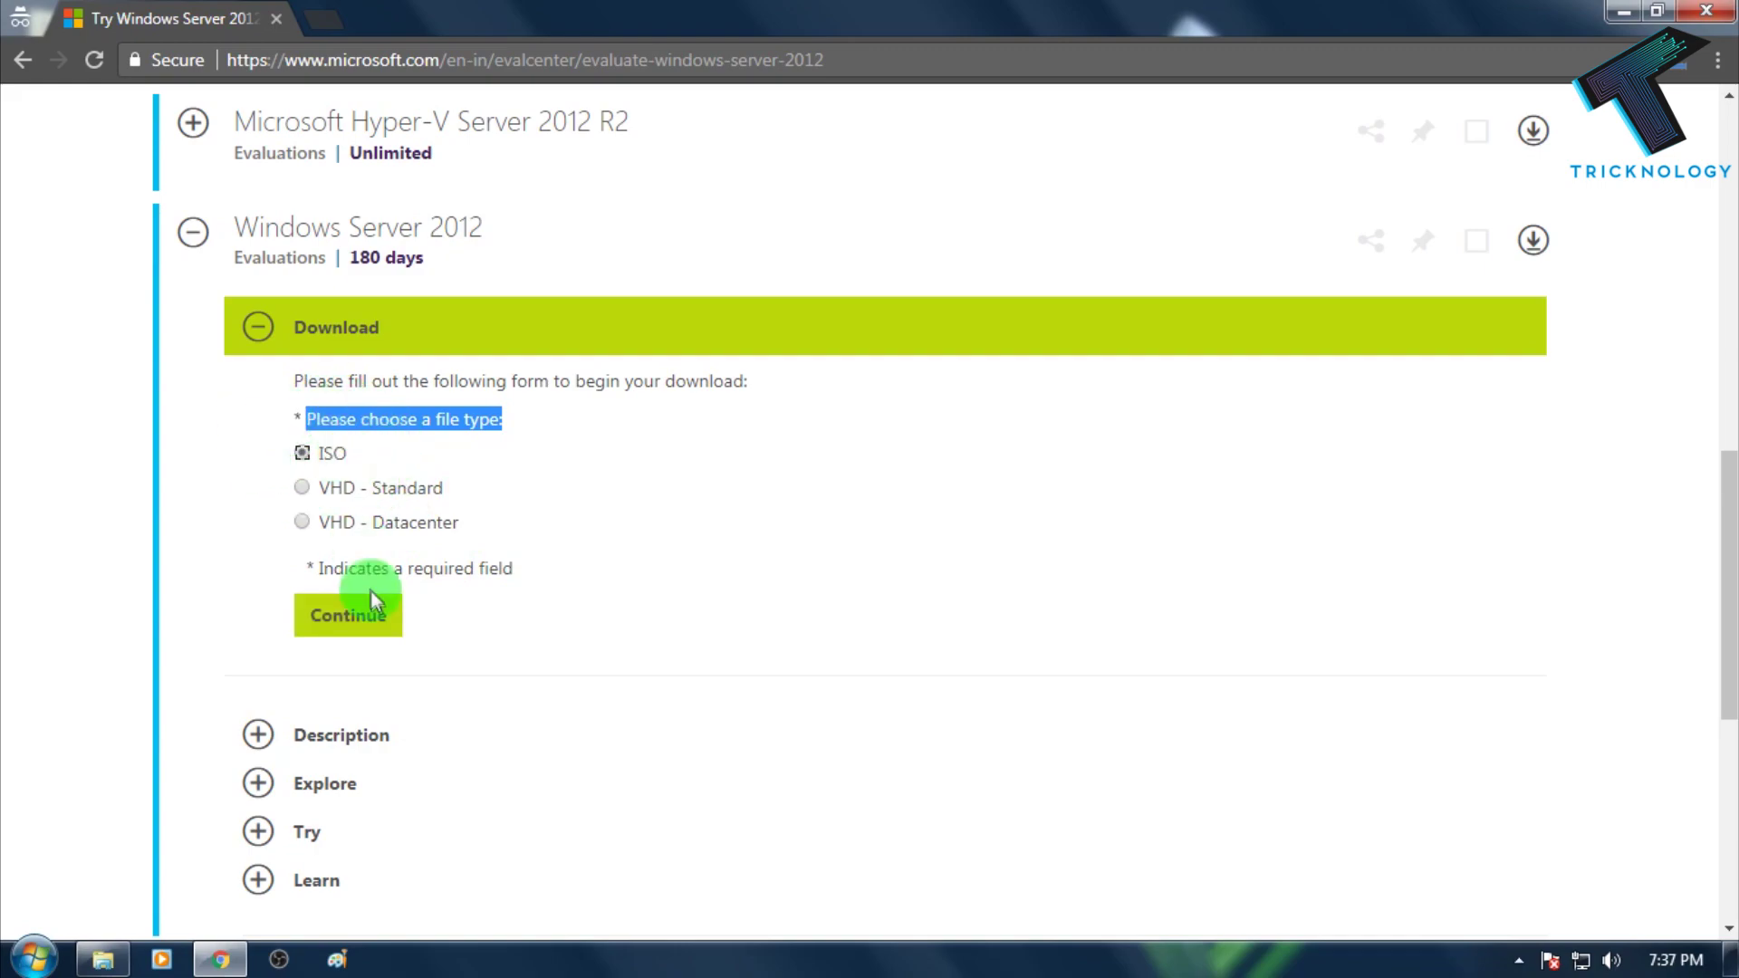
click(353, 619)
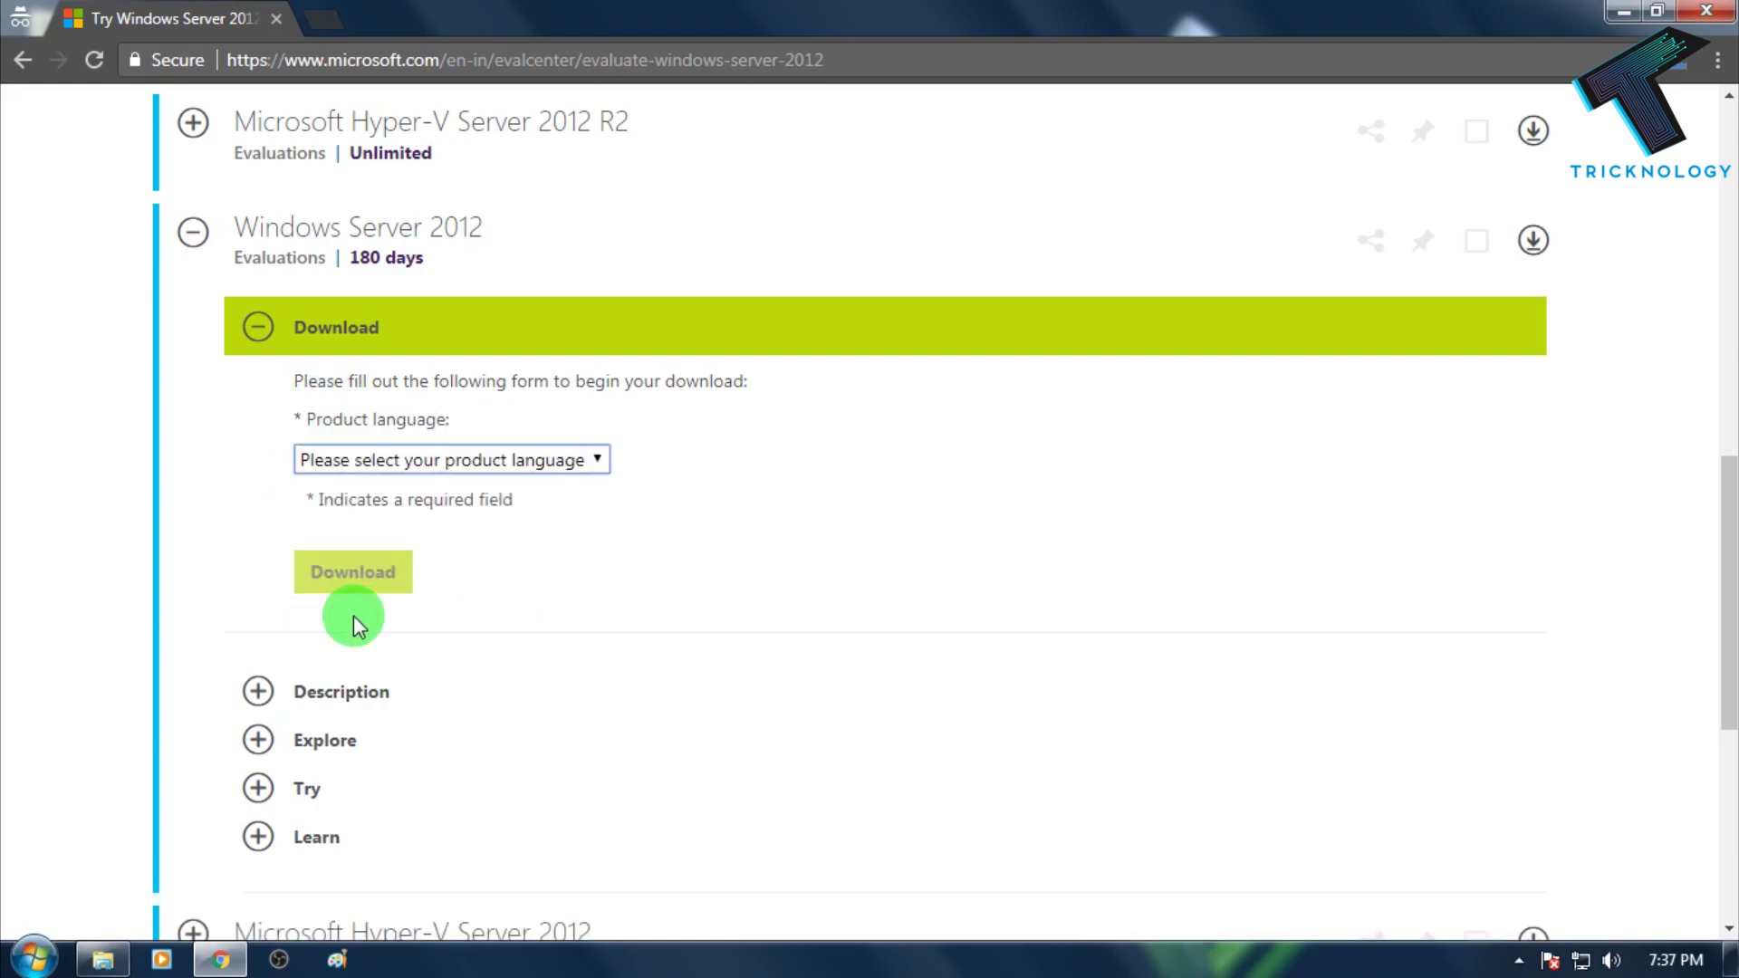
- Pick English as the product language and start downloading the Windows Server 2012 ISO
click(294, 422)
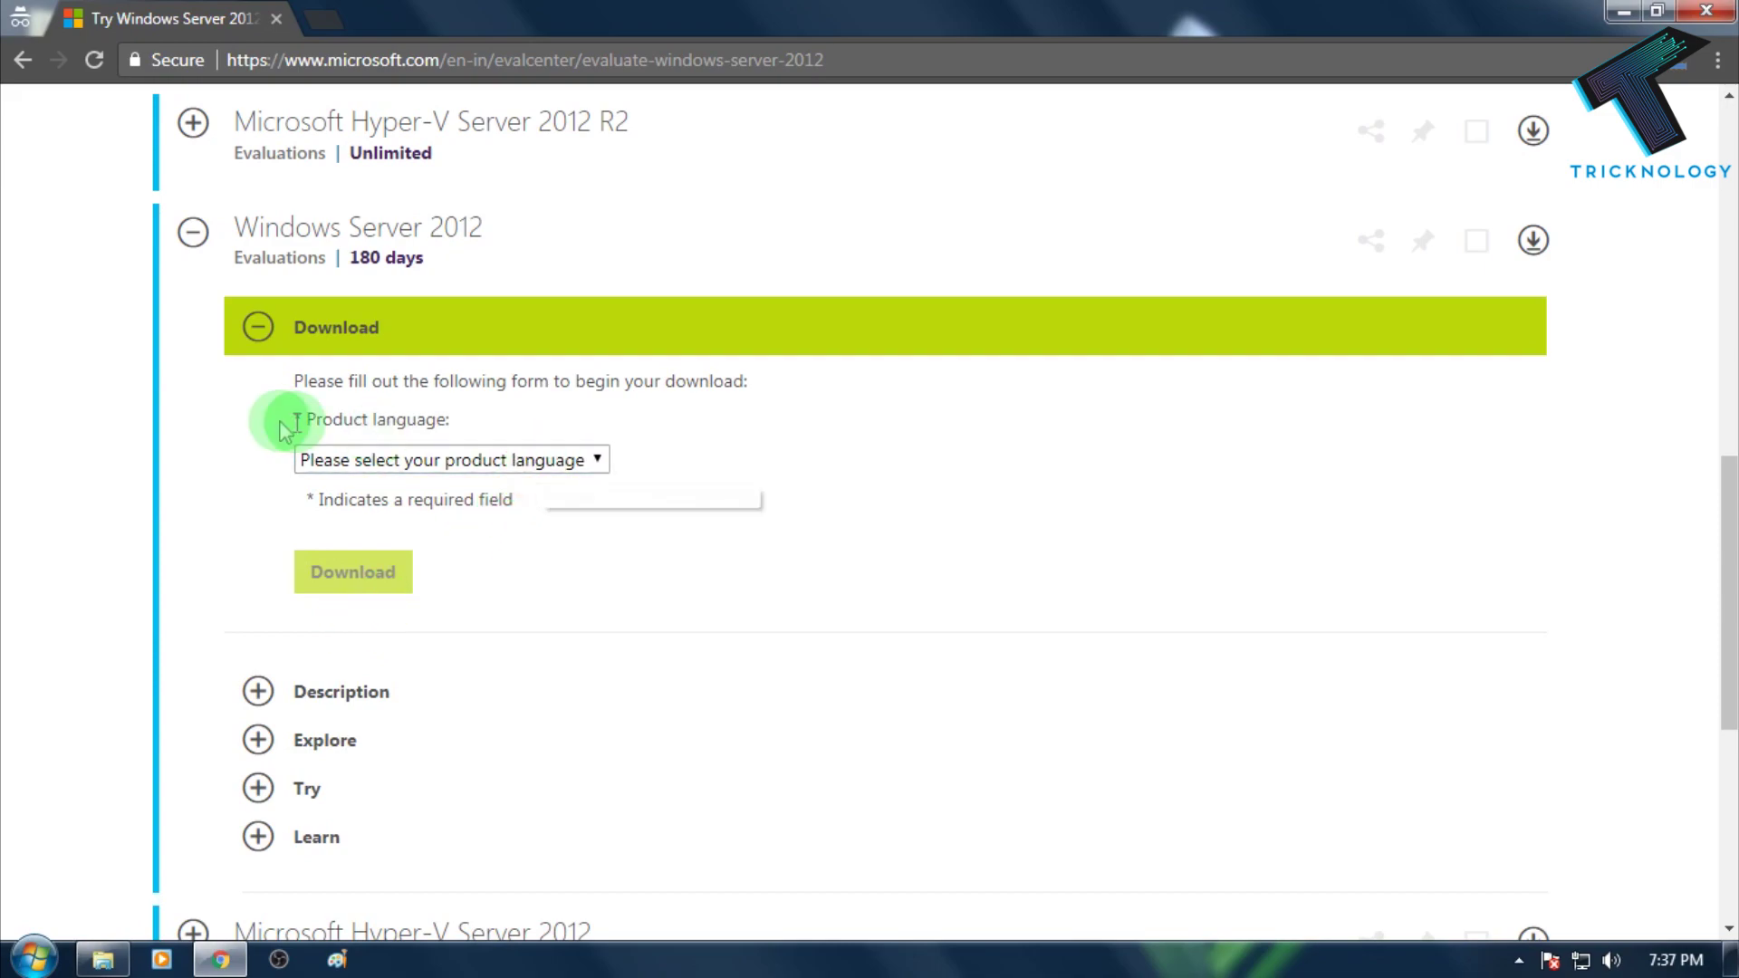
drag(302, 428, 509, 416)
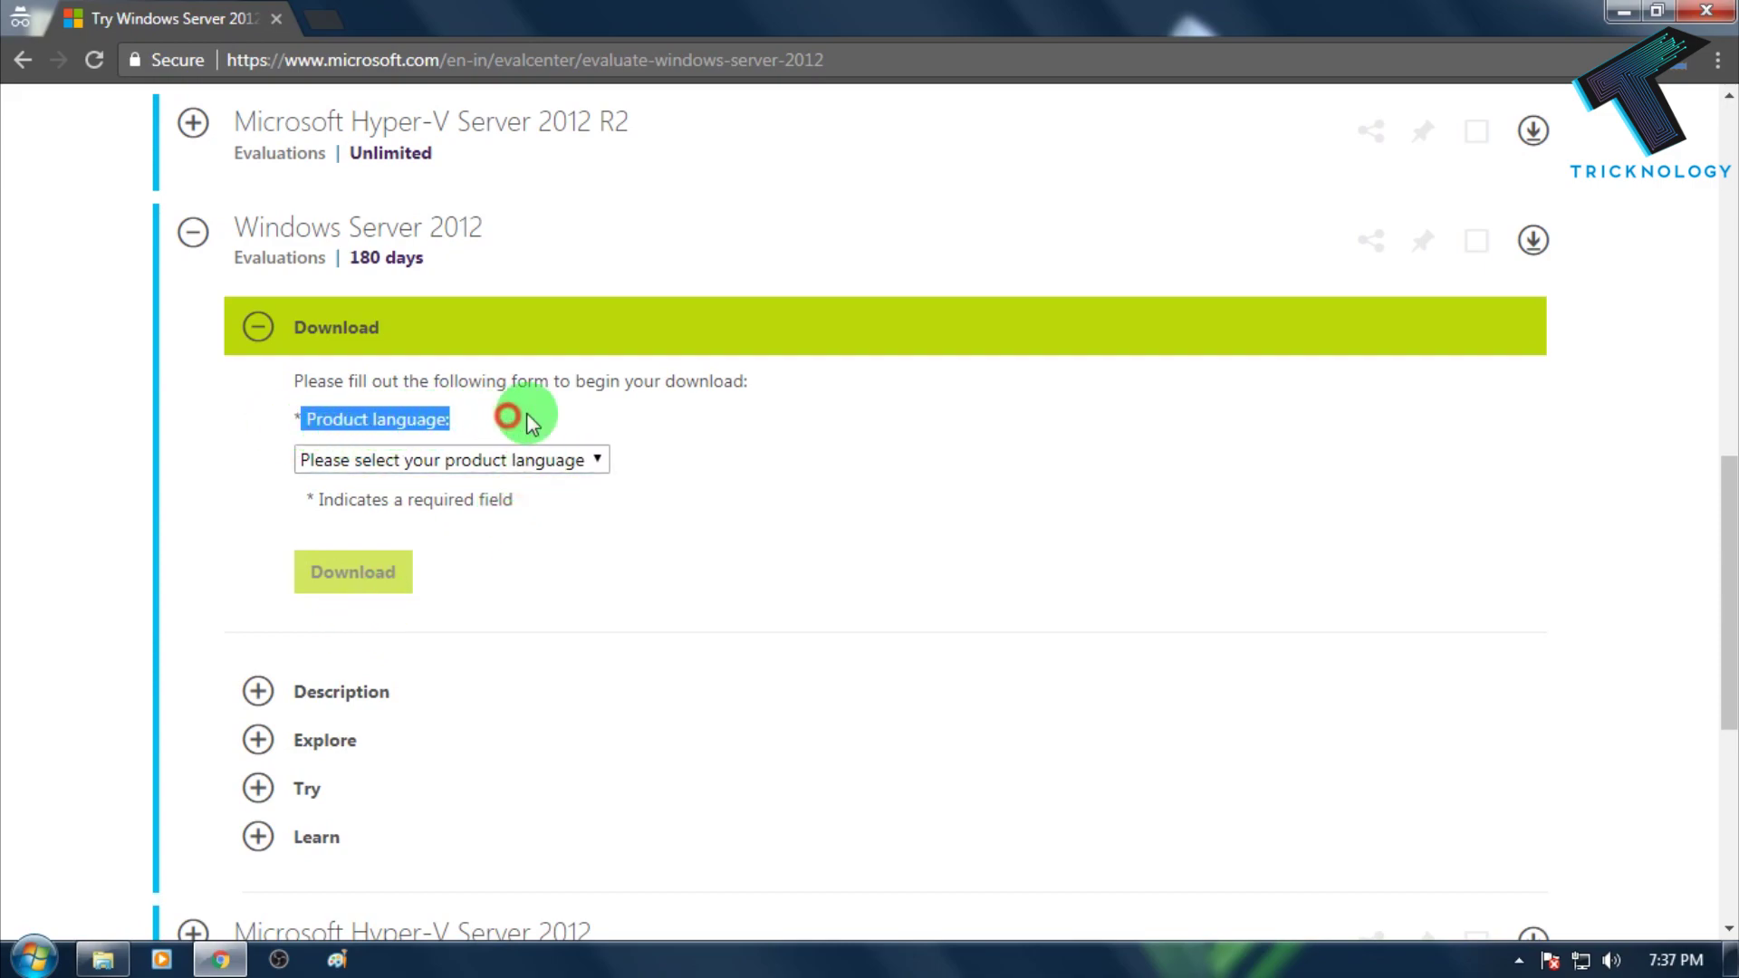
click(530, 462)
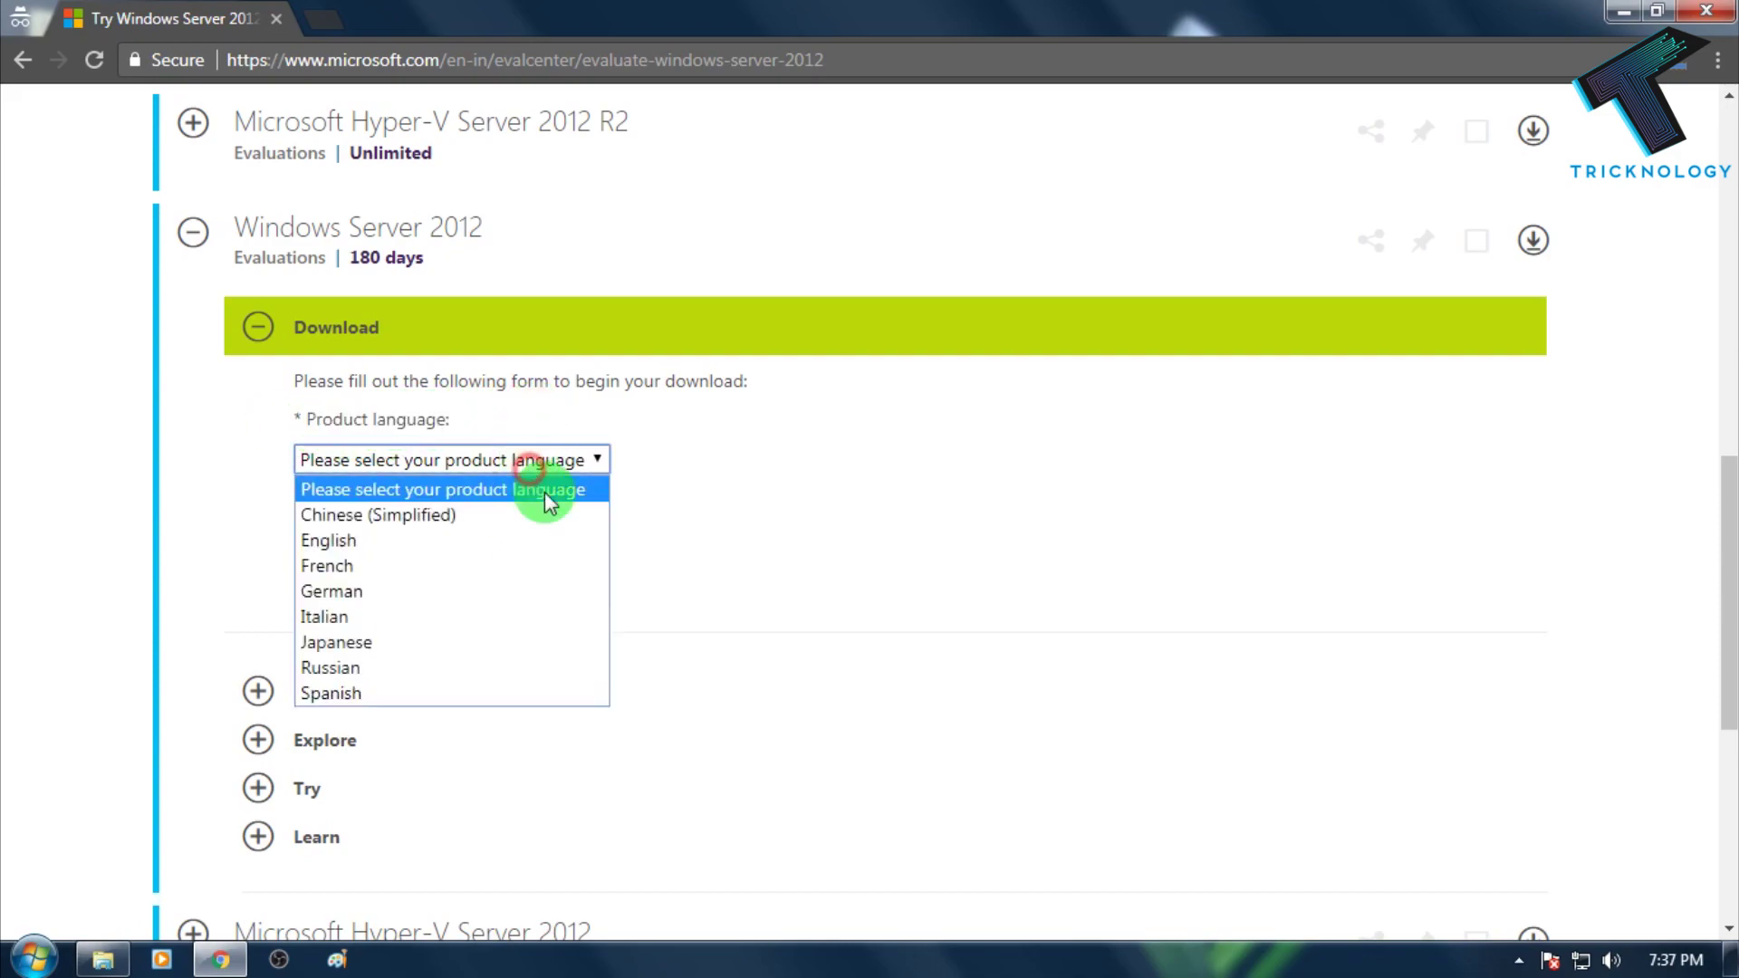
click(530, 544)
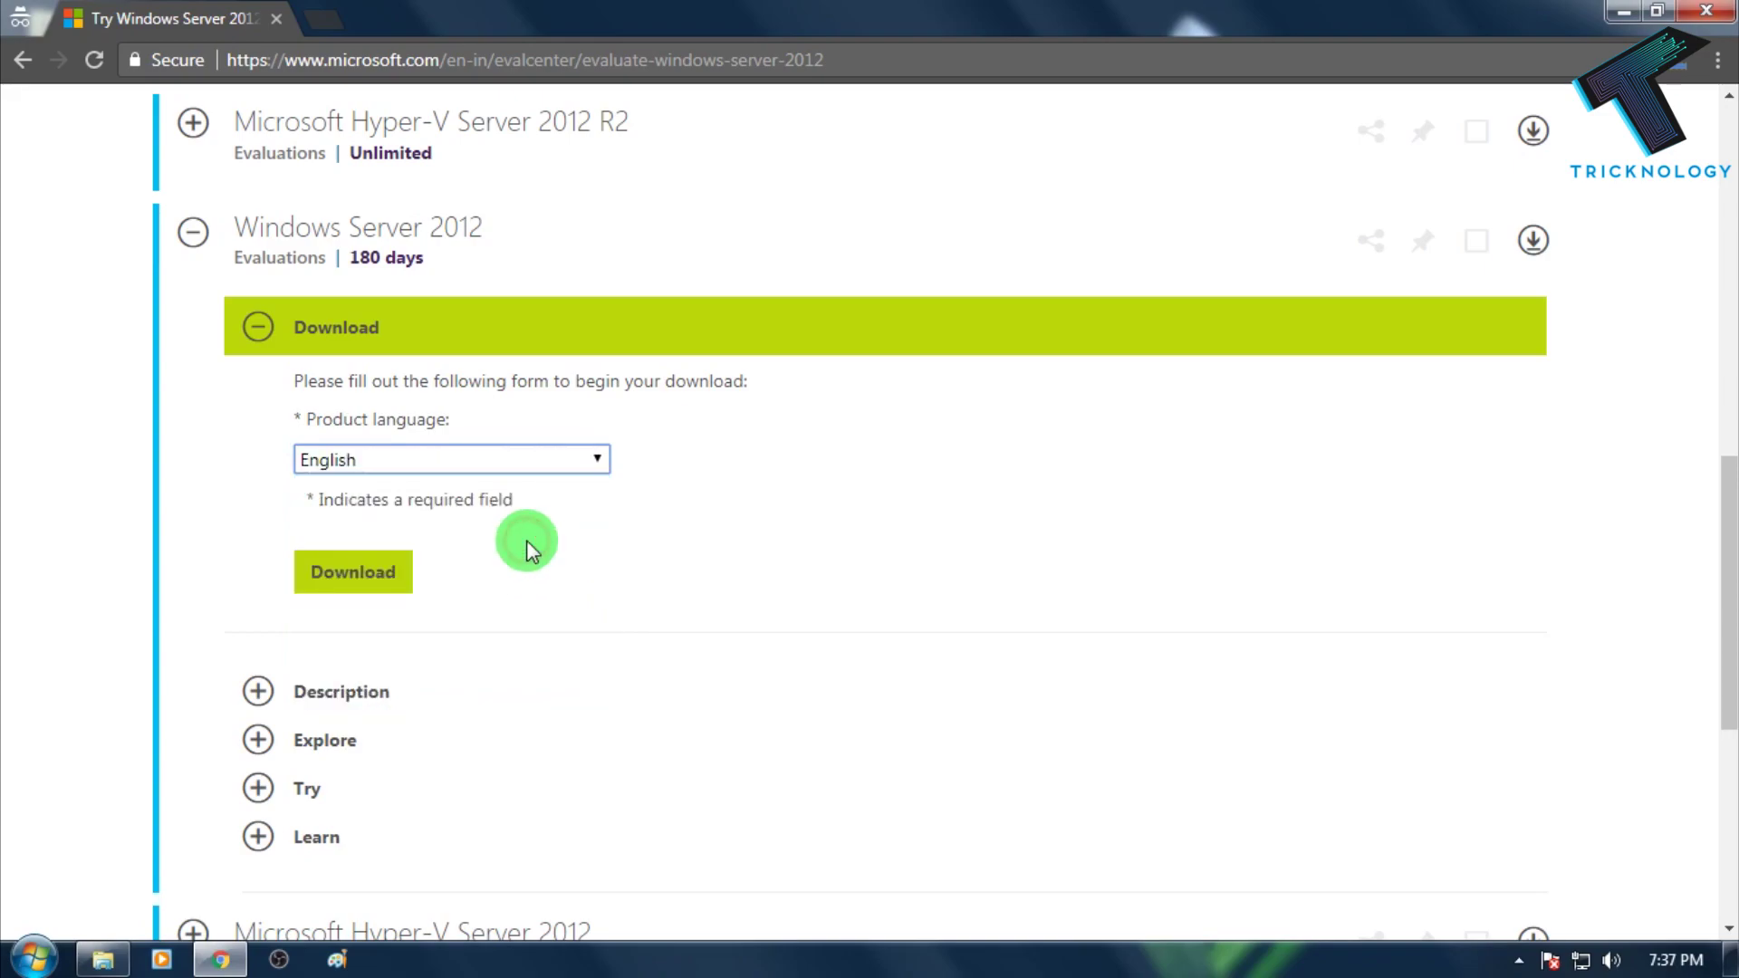
click(397, 572)
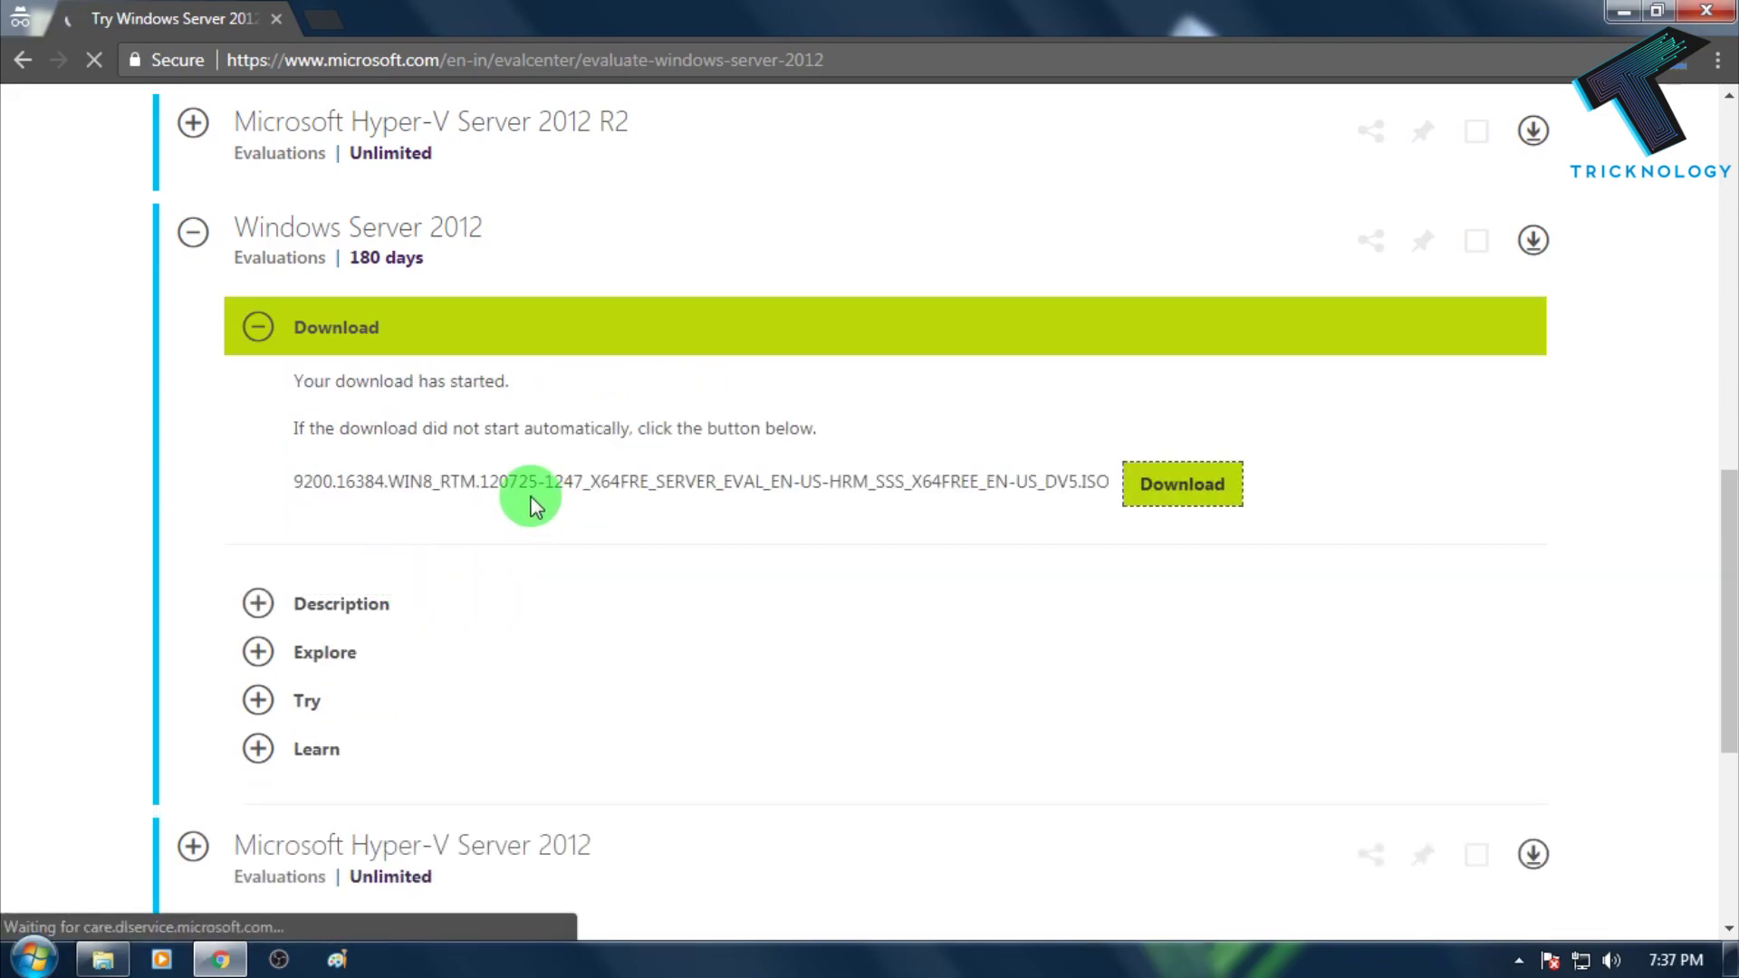
- Cancel the ISO download from Chrome's download shelf and return to the desktop
drag(264, 489, 816, 480)
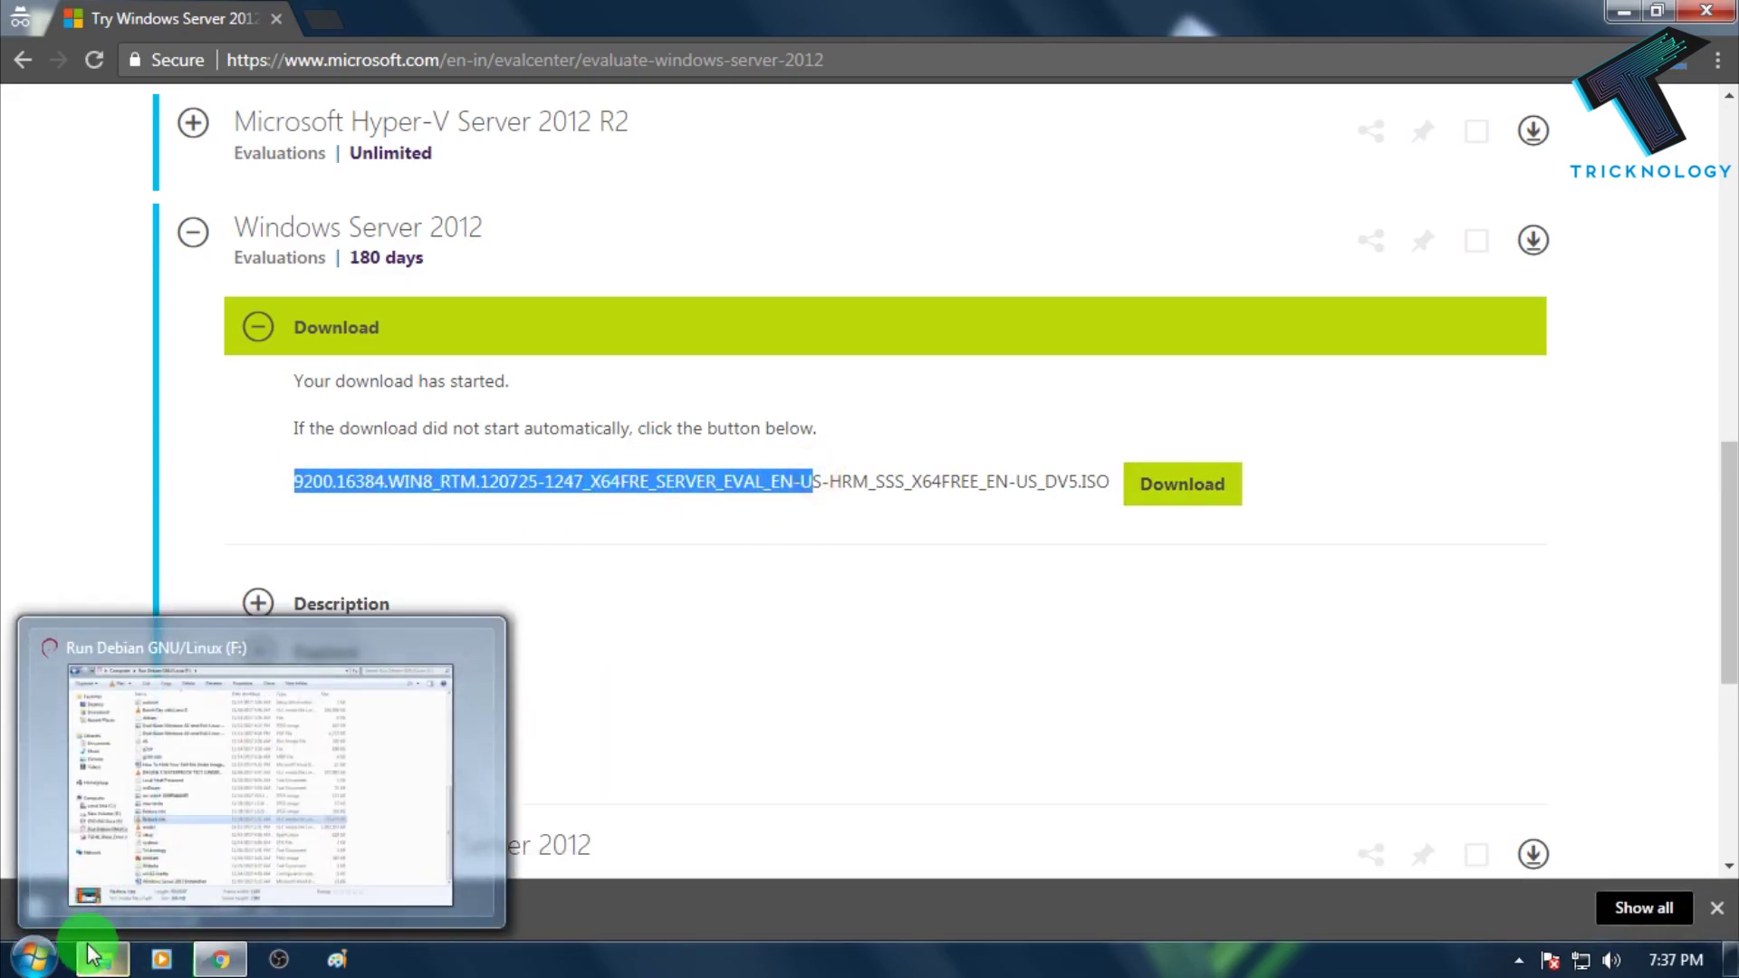
click(990, 574)
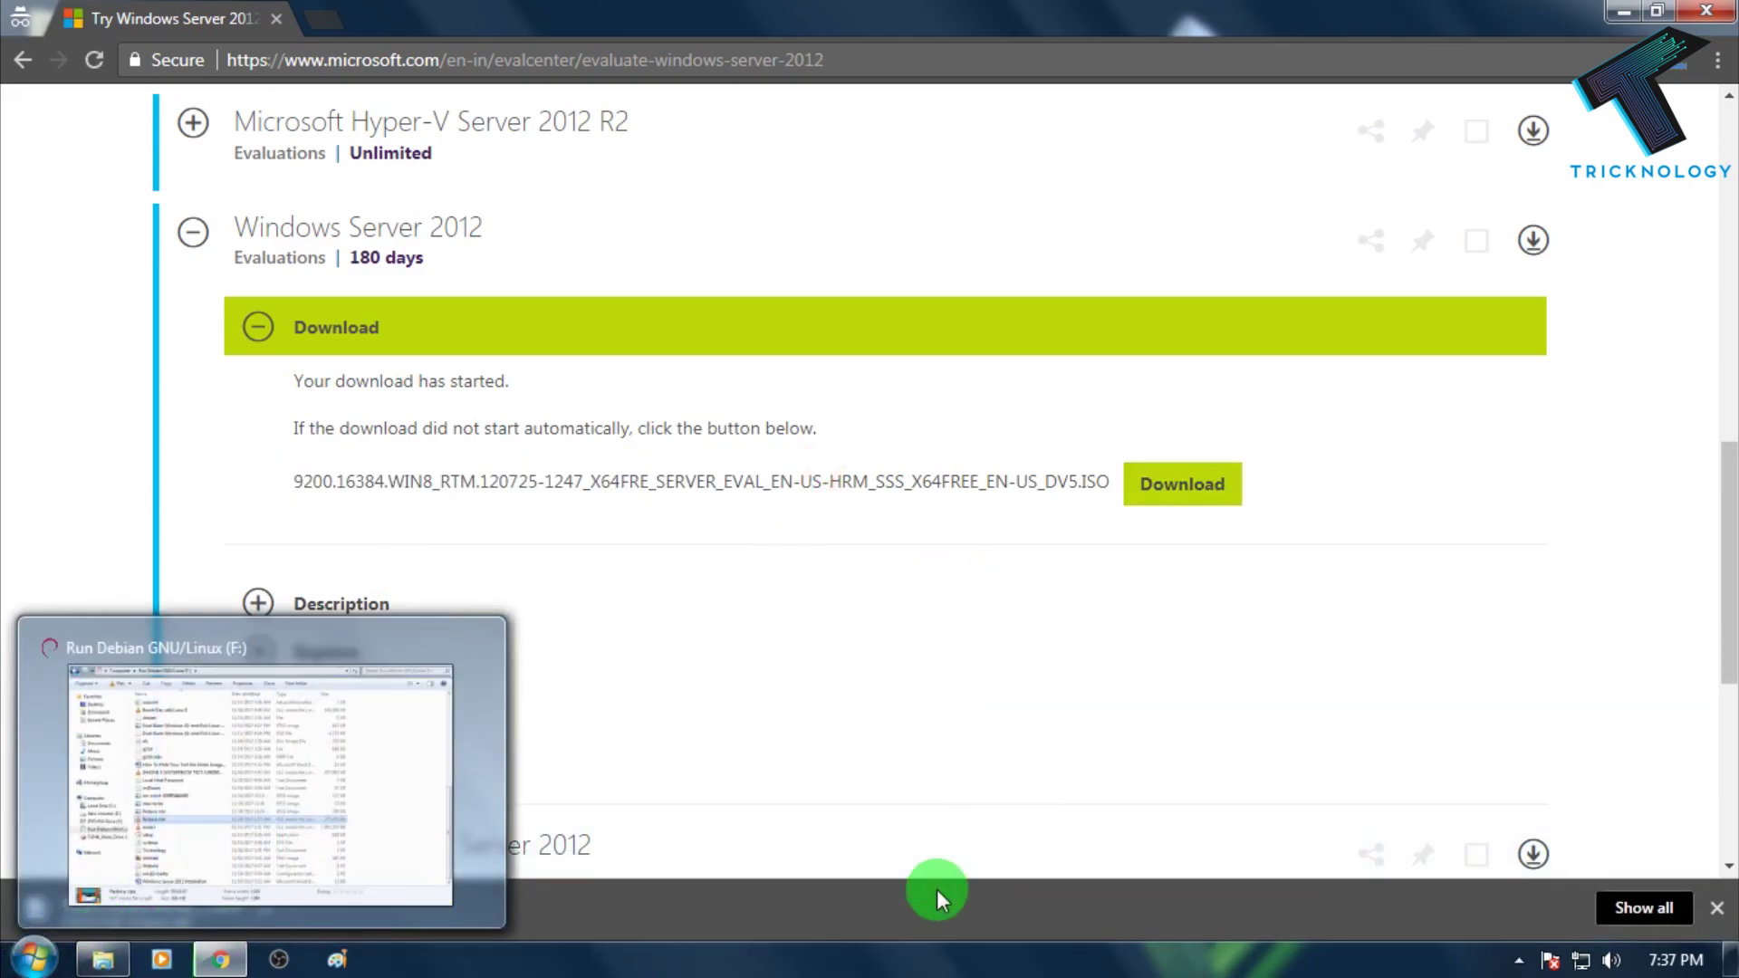
click(606, 875)
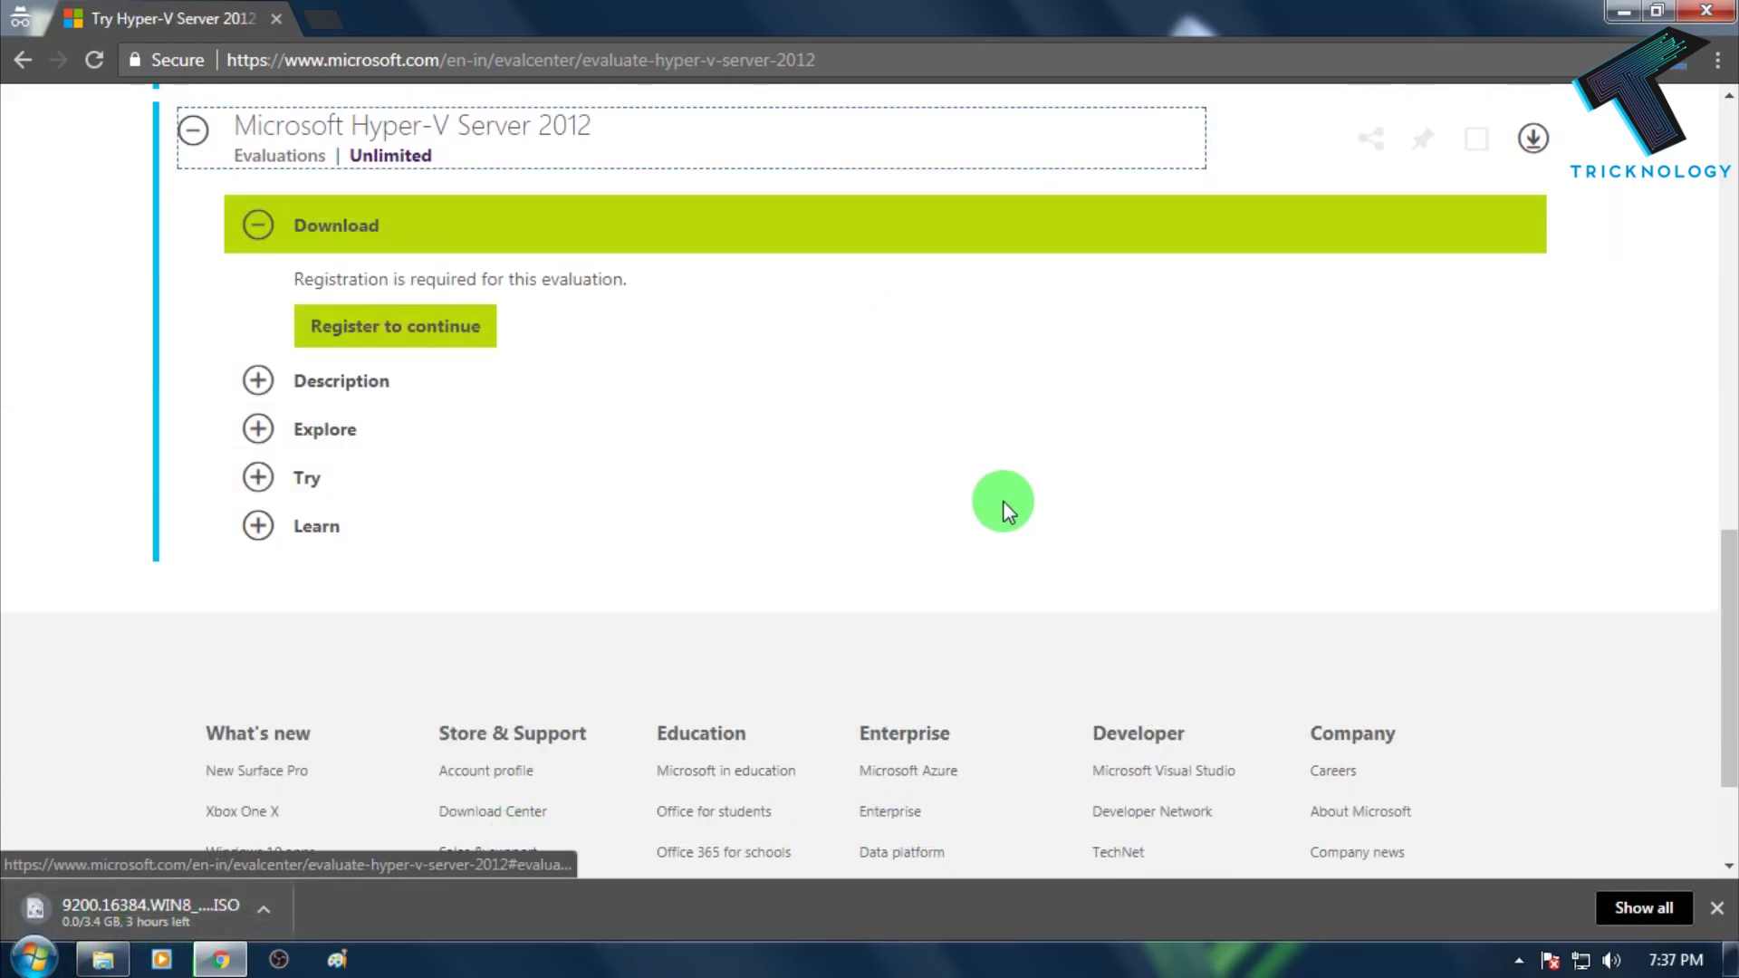
scroll(779, 580, up, 7)
click(264, 908)
click(299, 871)
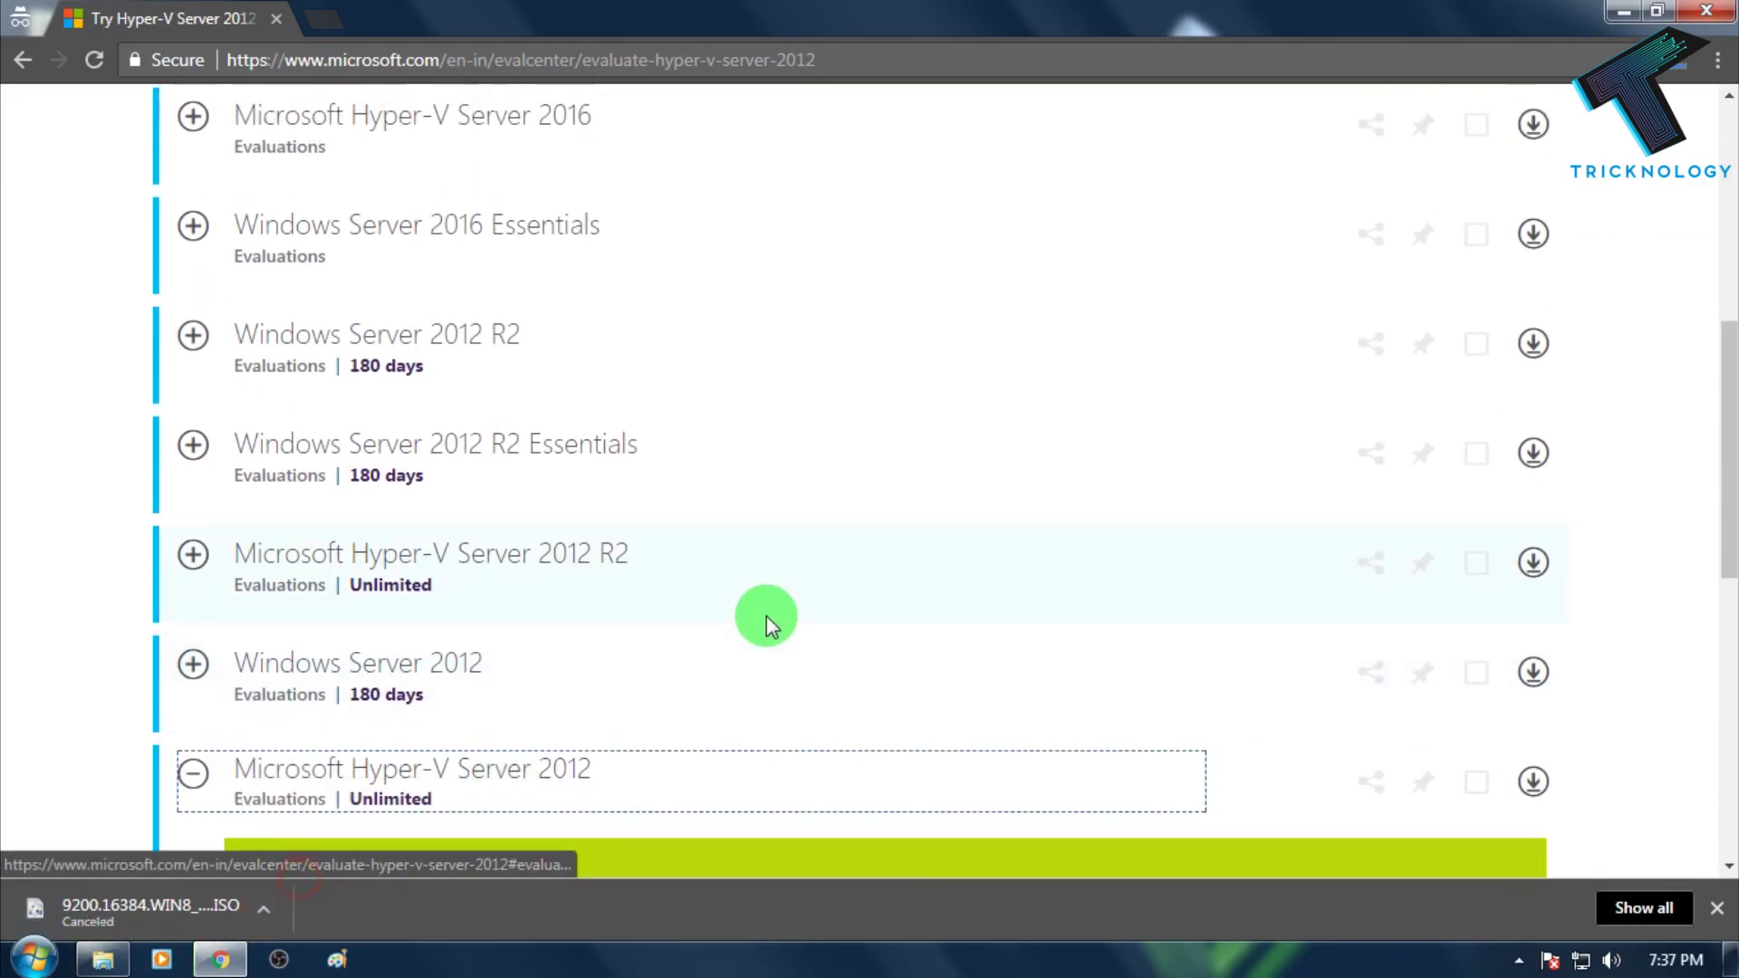
scroll(764, 613, up, 5)
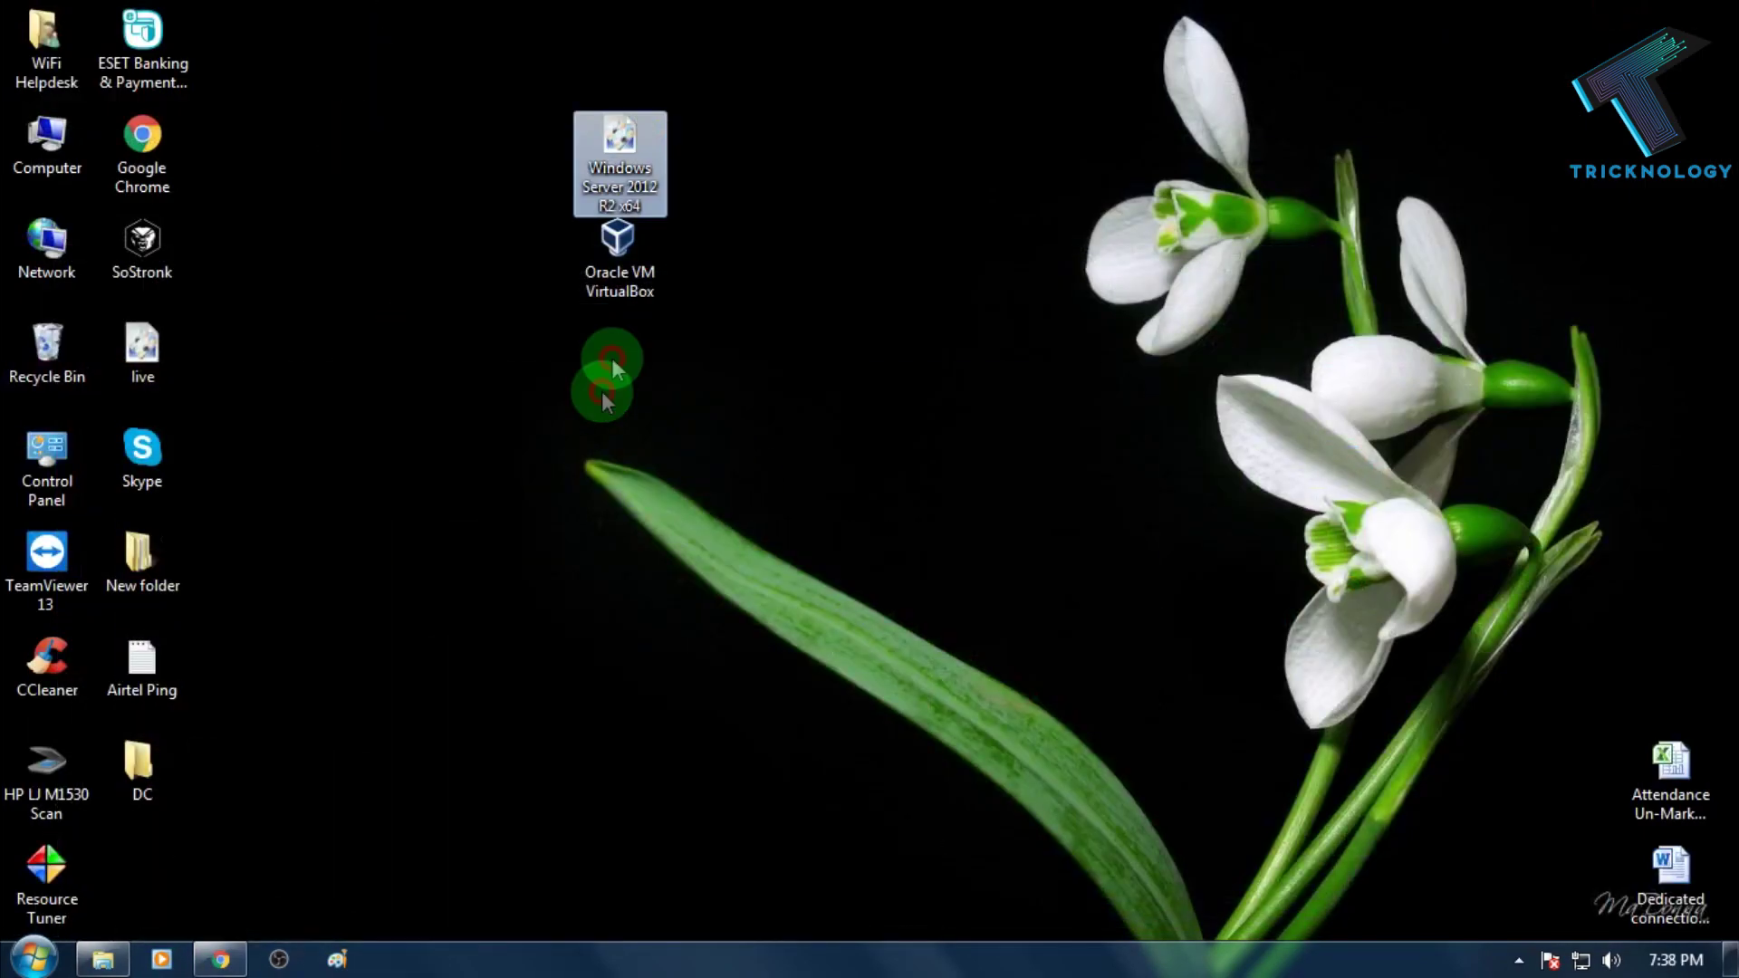
click(635, 172)
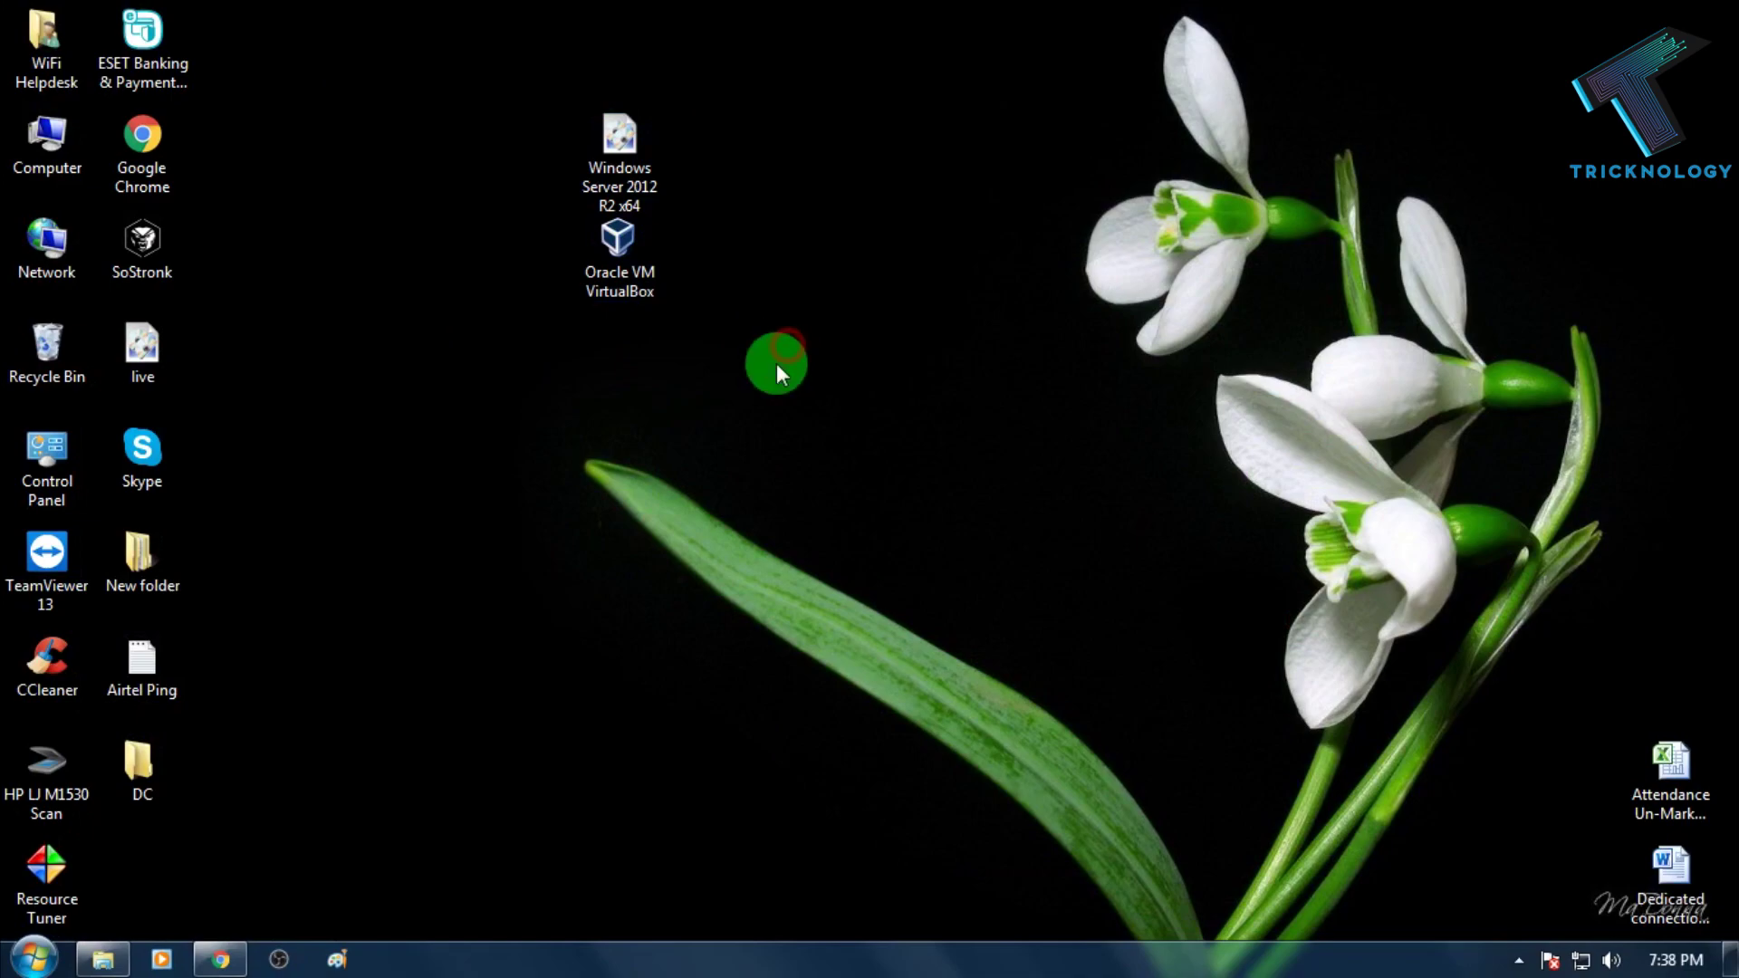
- Launch VirtualBox and start a new Windows 2012 64-bit VM named Windows Server 2012 with 2352 MB memory
click(657, 263)
click(657, 263)
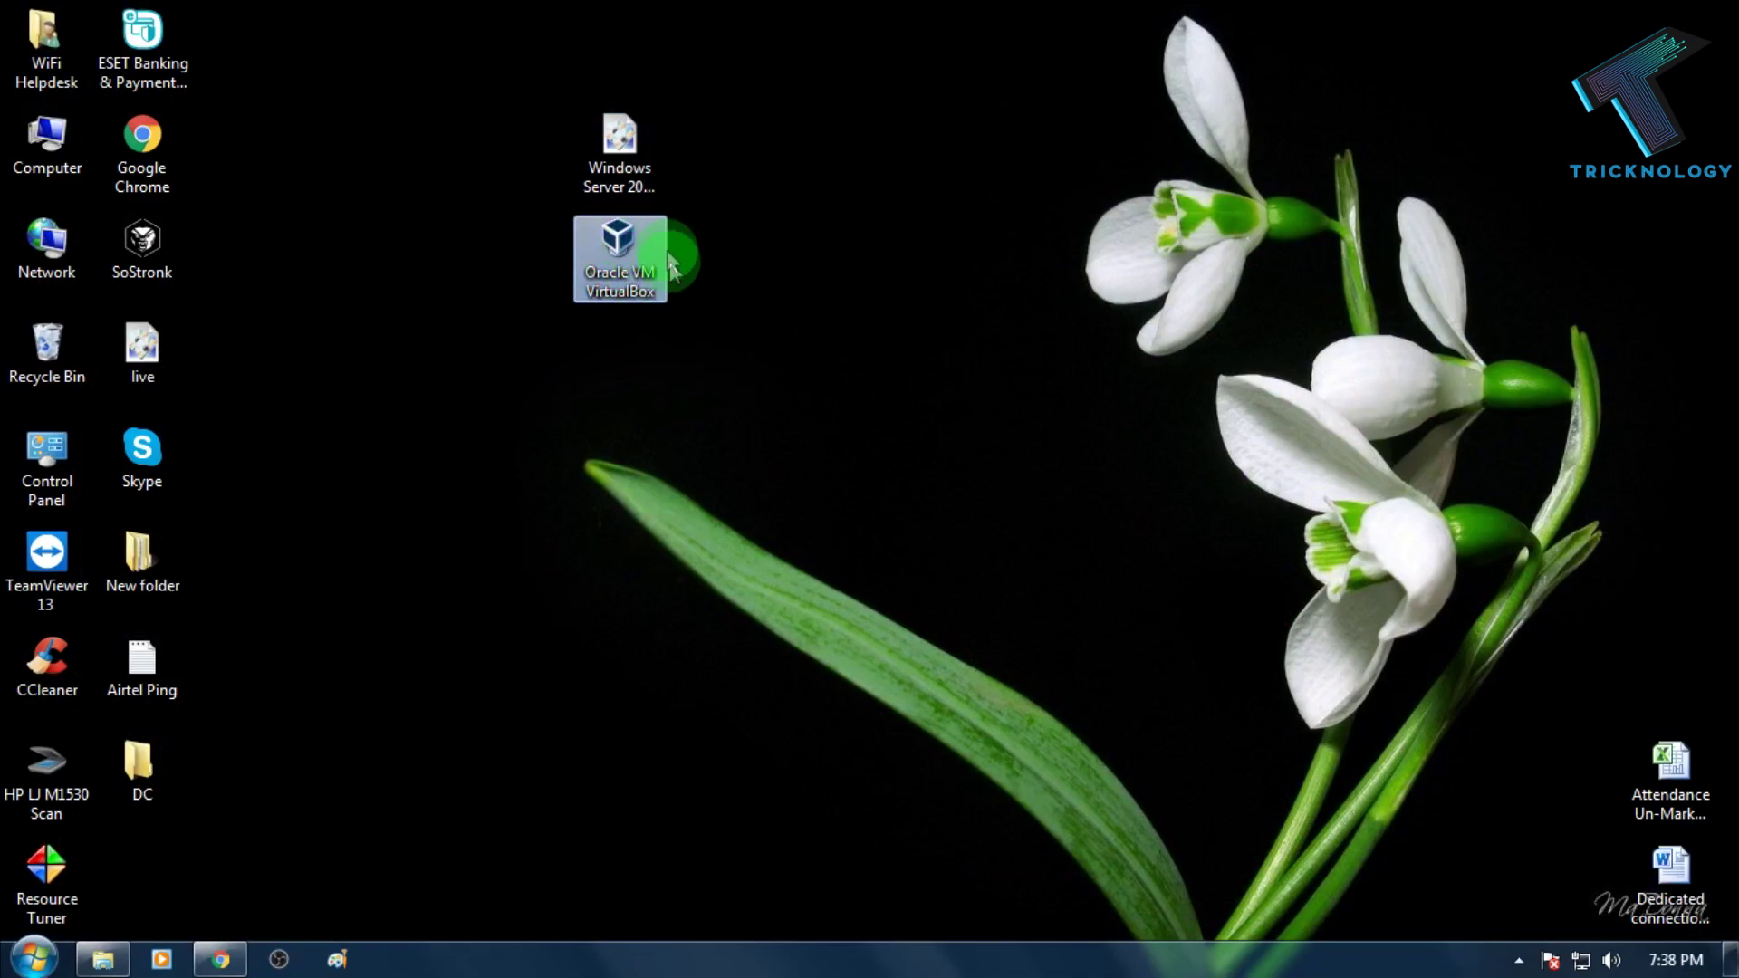
double_click(585, 270)
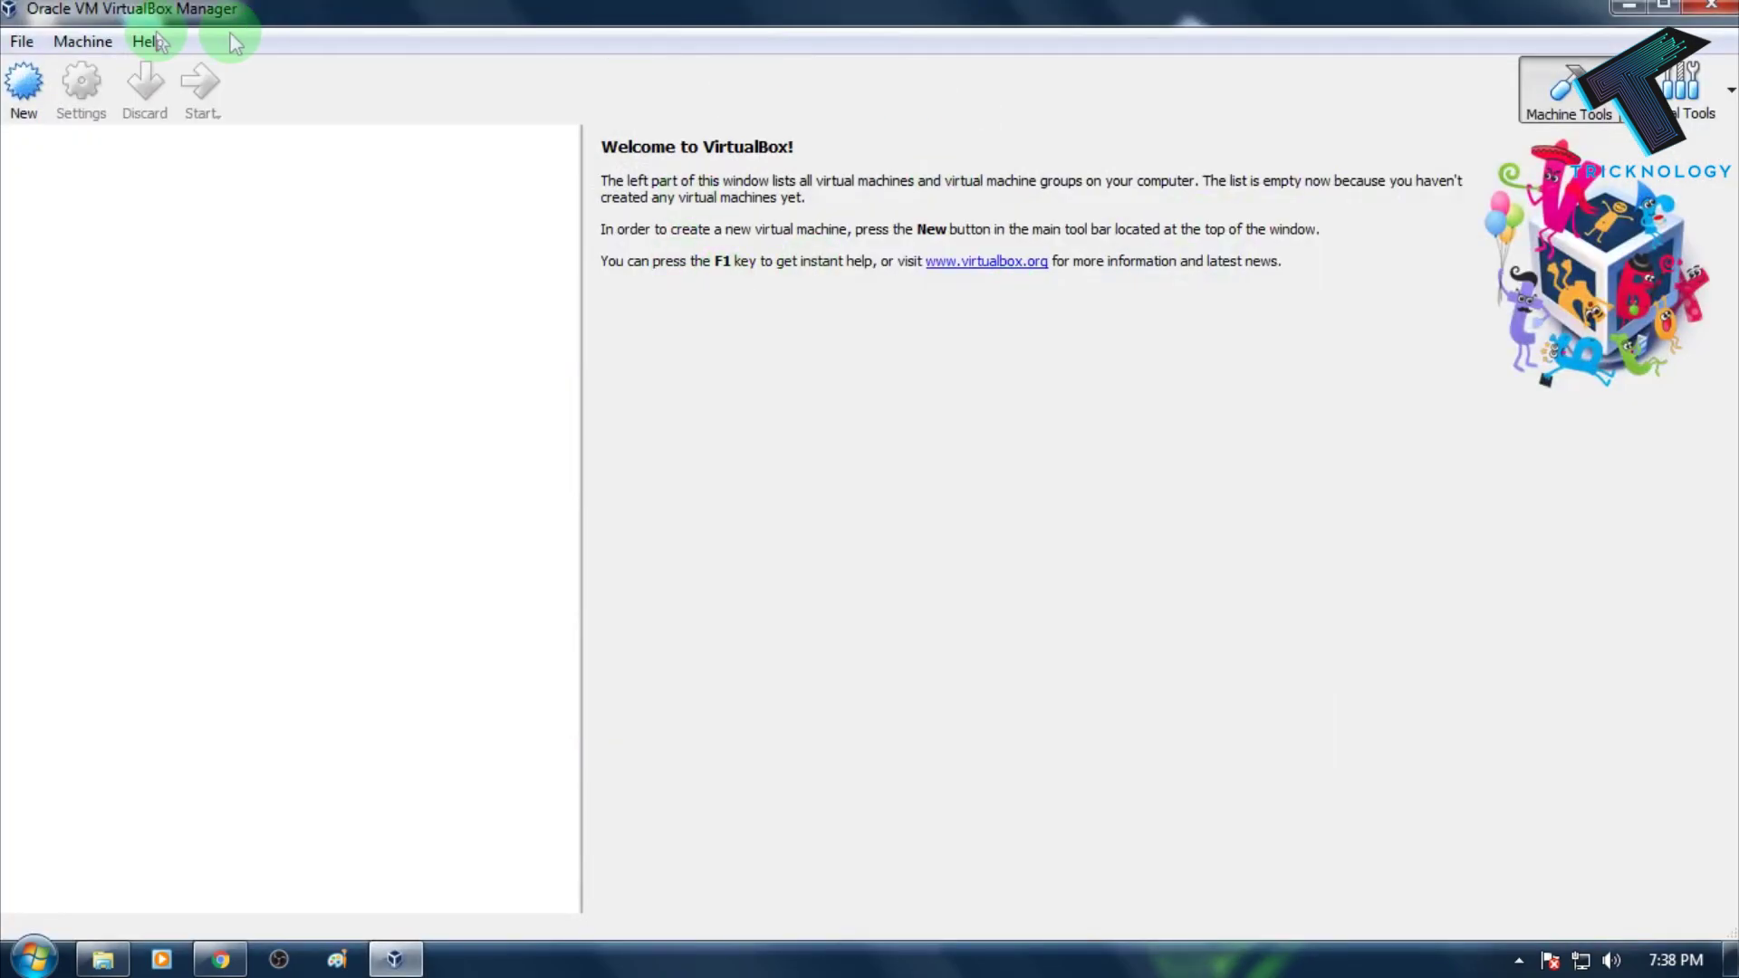
click(27, 88)
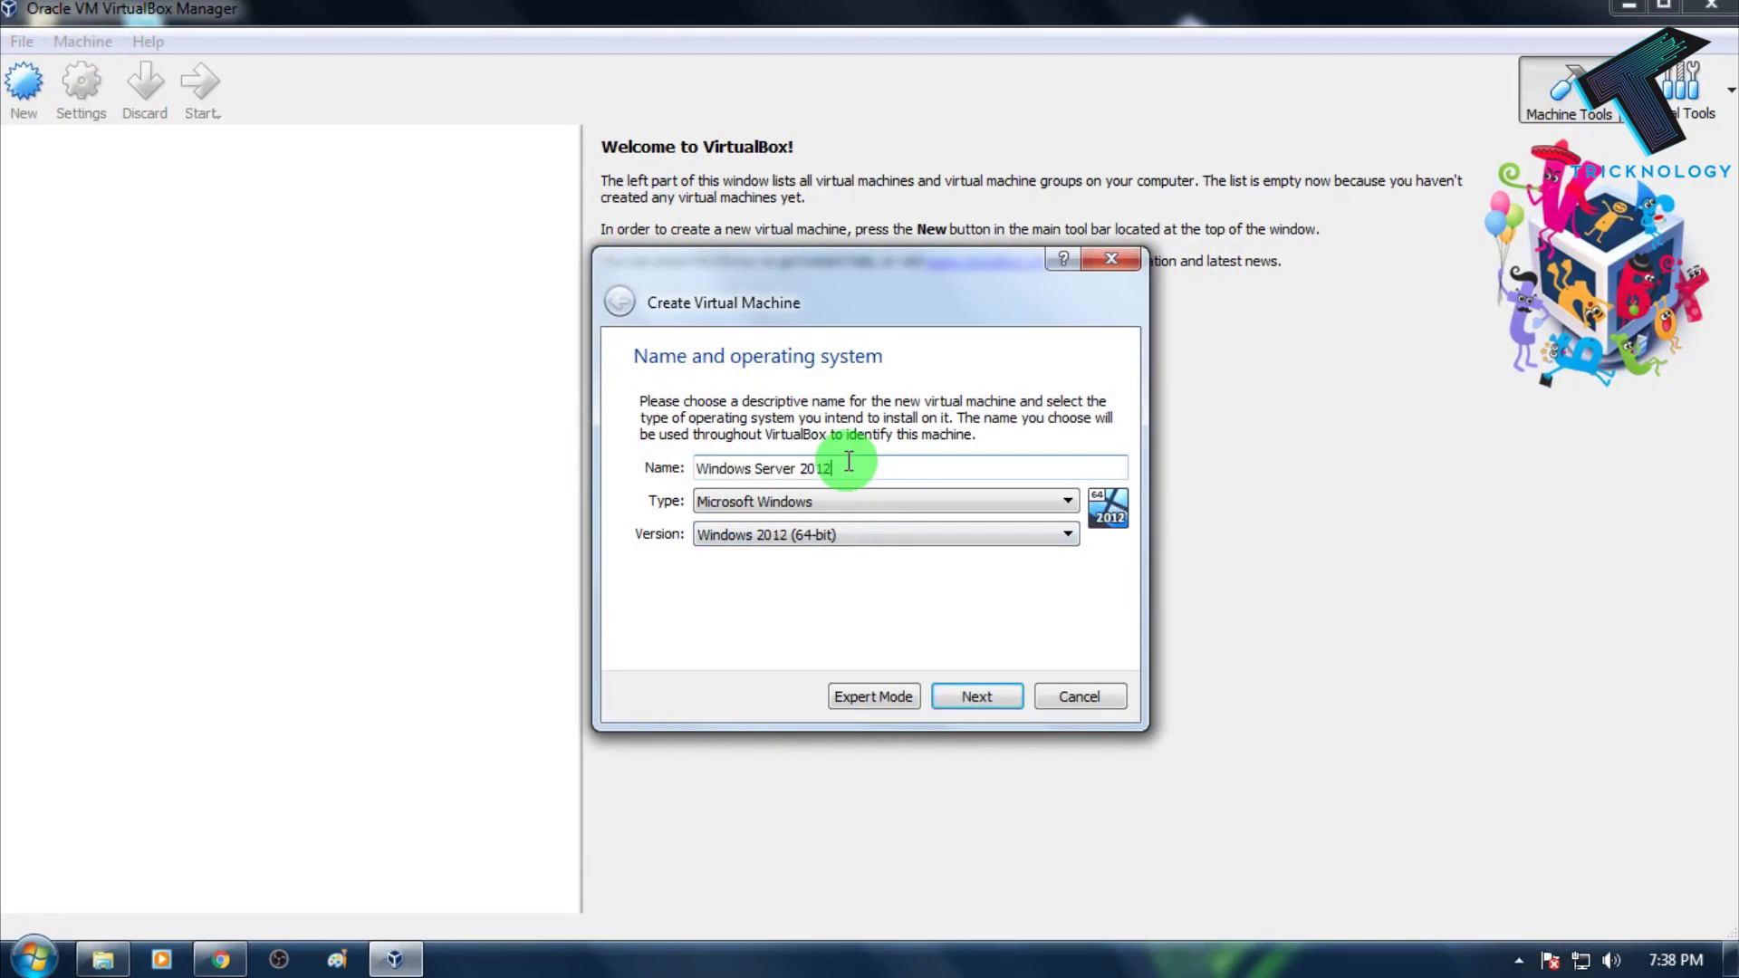
click(1005, 702)
mouse_move(738, 482)
mouse_down()
mouse_move(779, 490)
mouse_move(654, 481)
mouse_move(767, 507)
mouse_move(751, 504)
mouse_up()
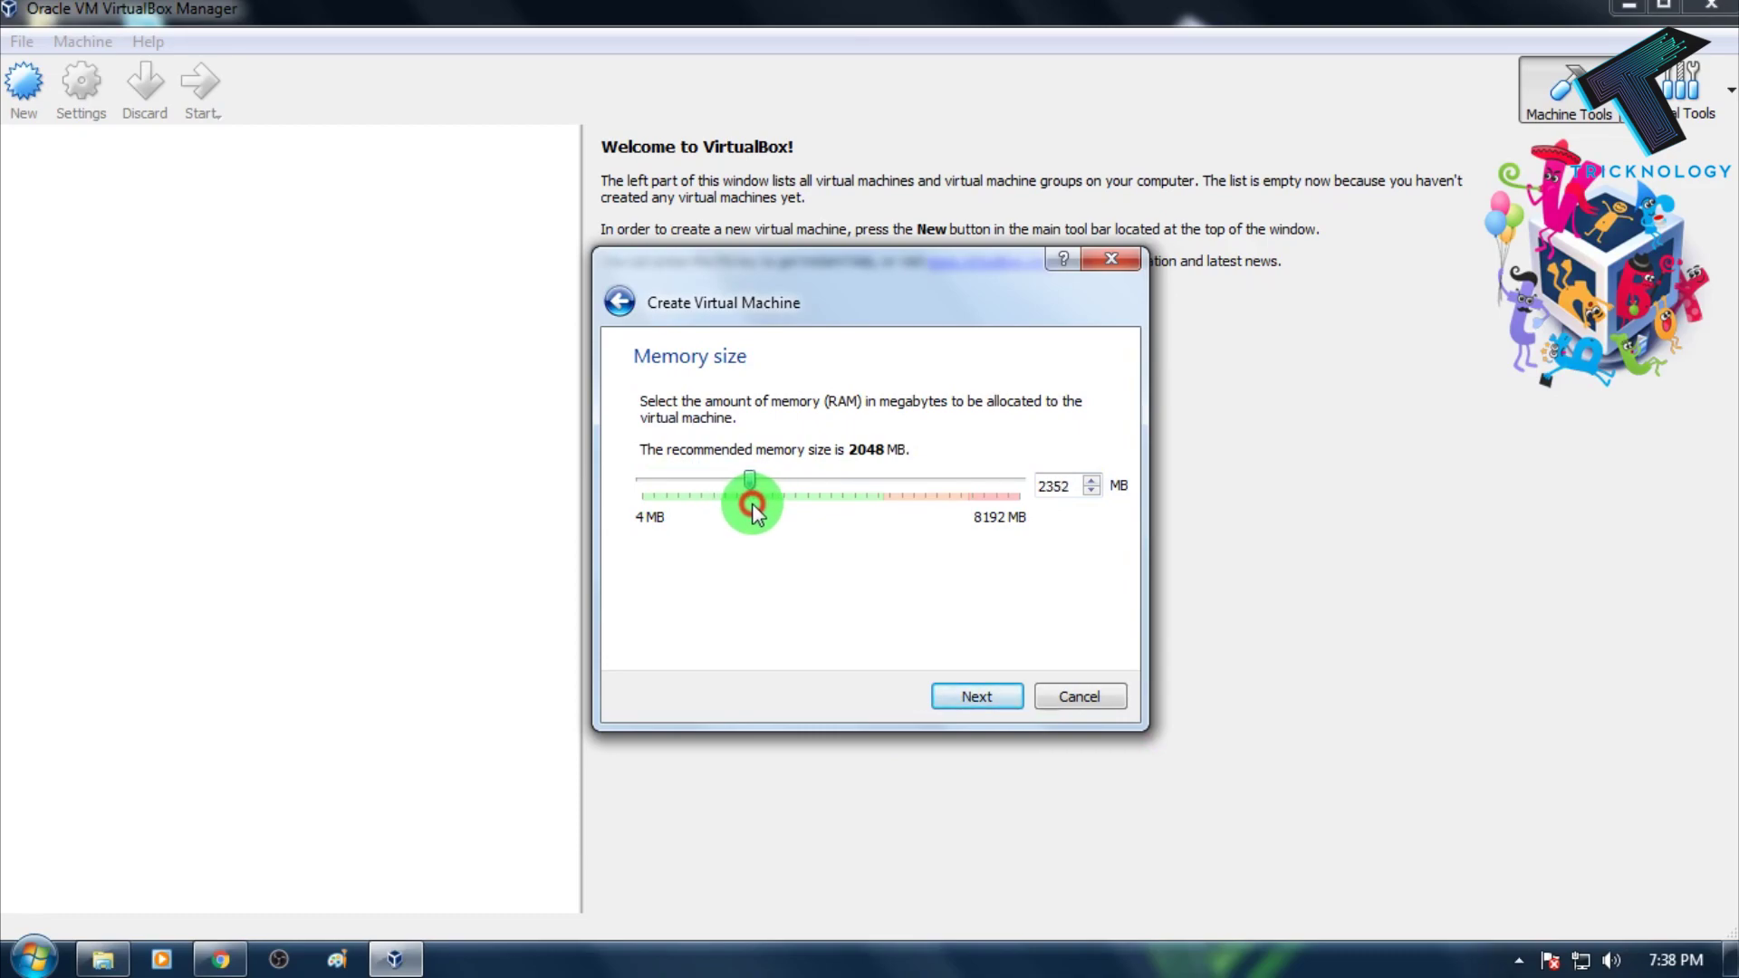
click(967, 688)
- Give the VM a new dynamically allocated VDI hard disk
click(968, 689)
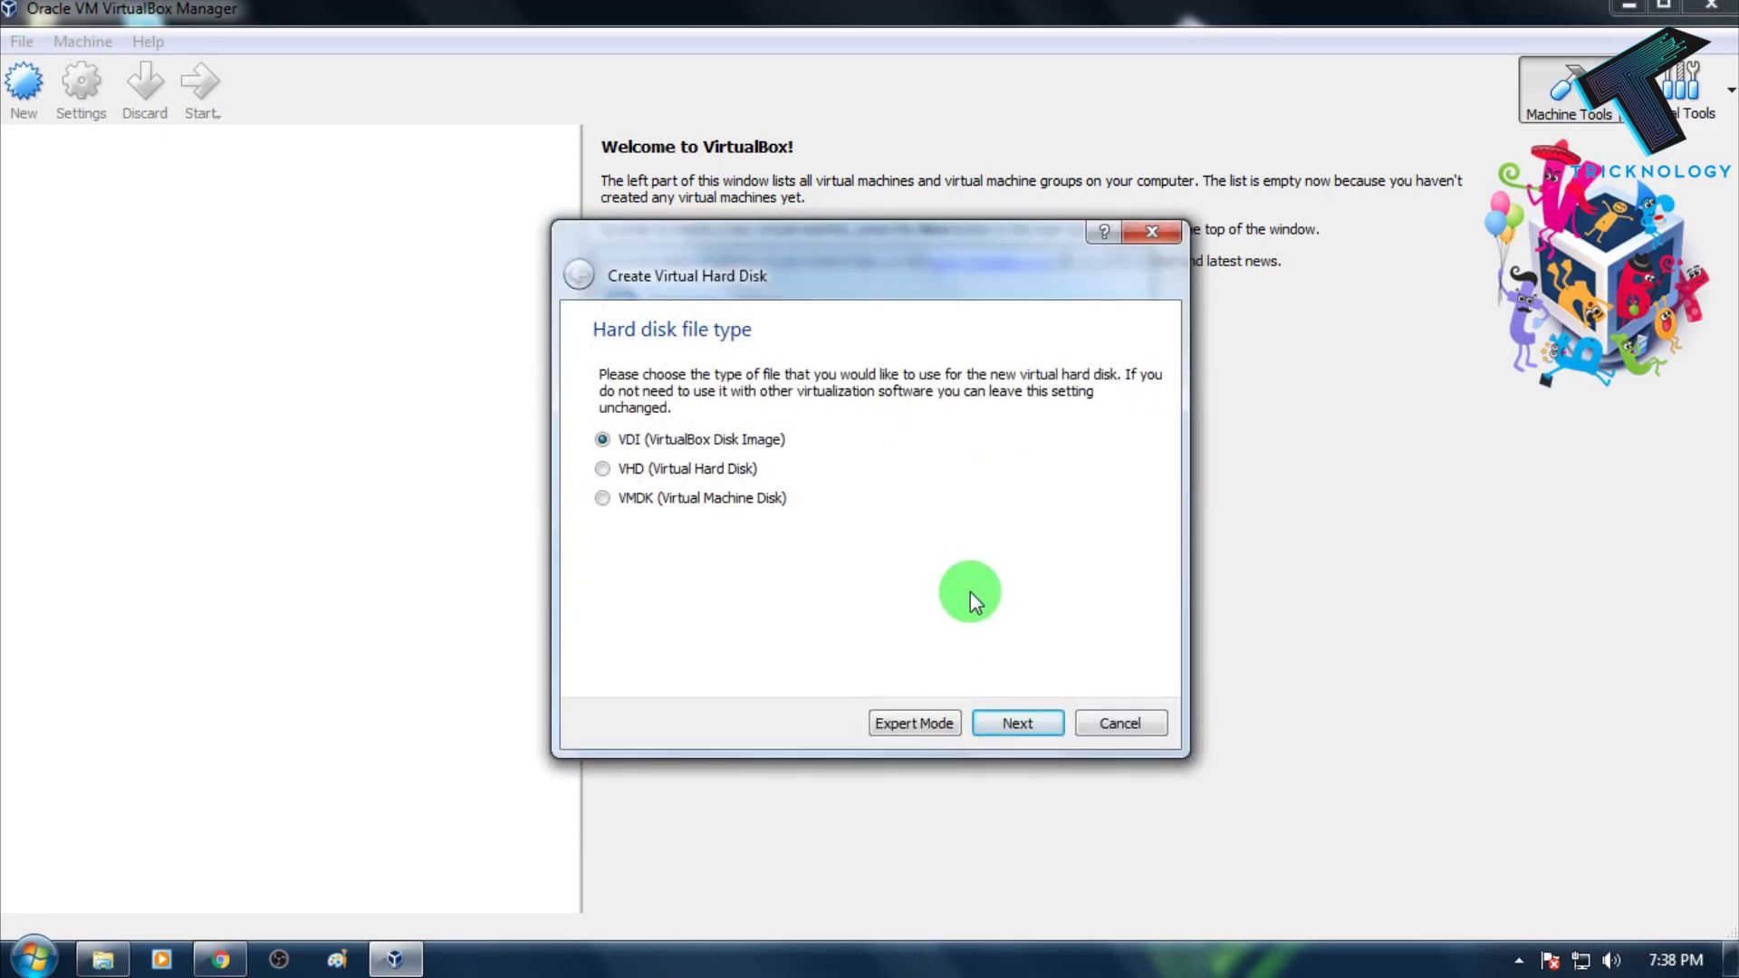
click(1028, 720)
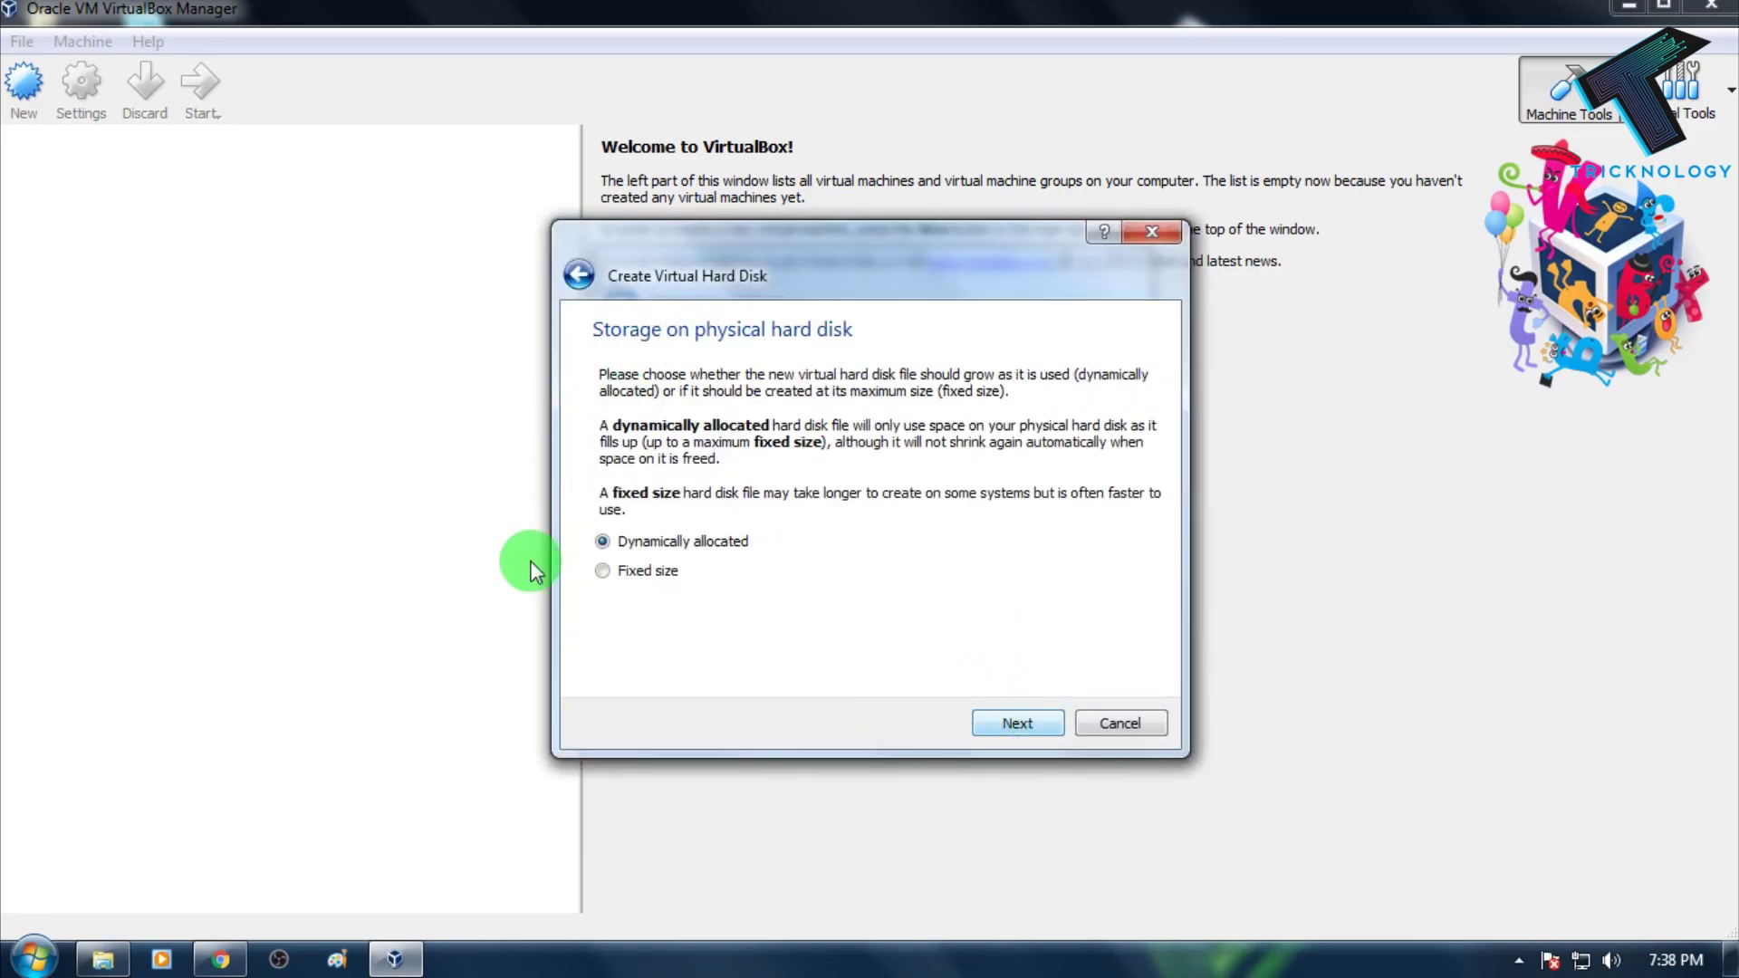
click(1018, 723)
click(1023, 724)
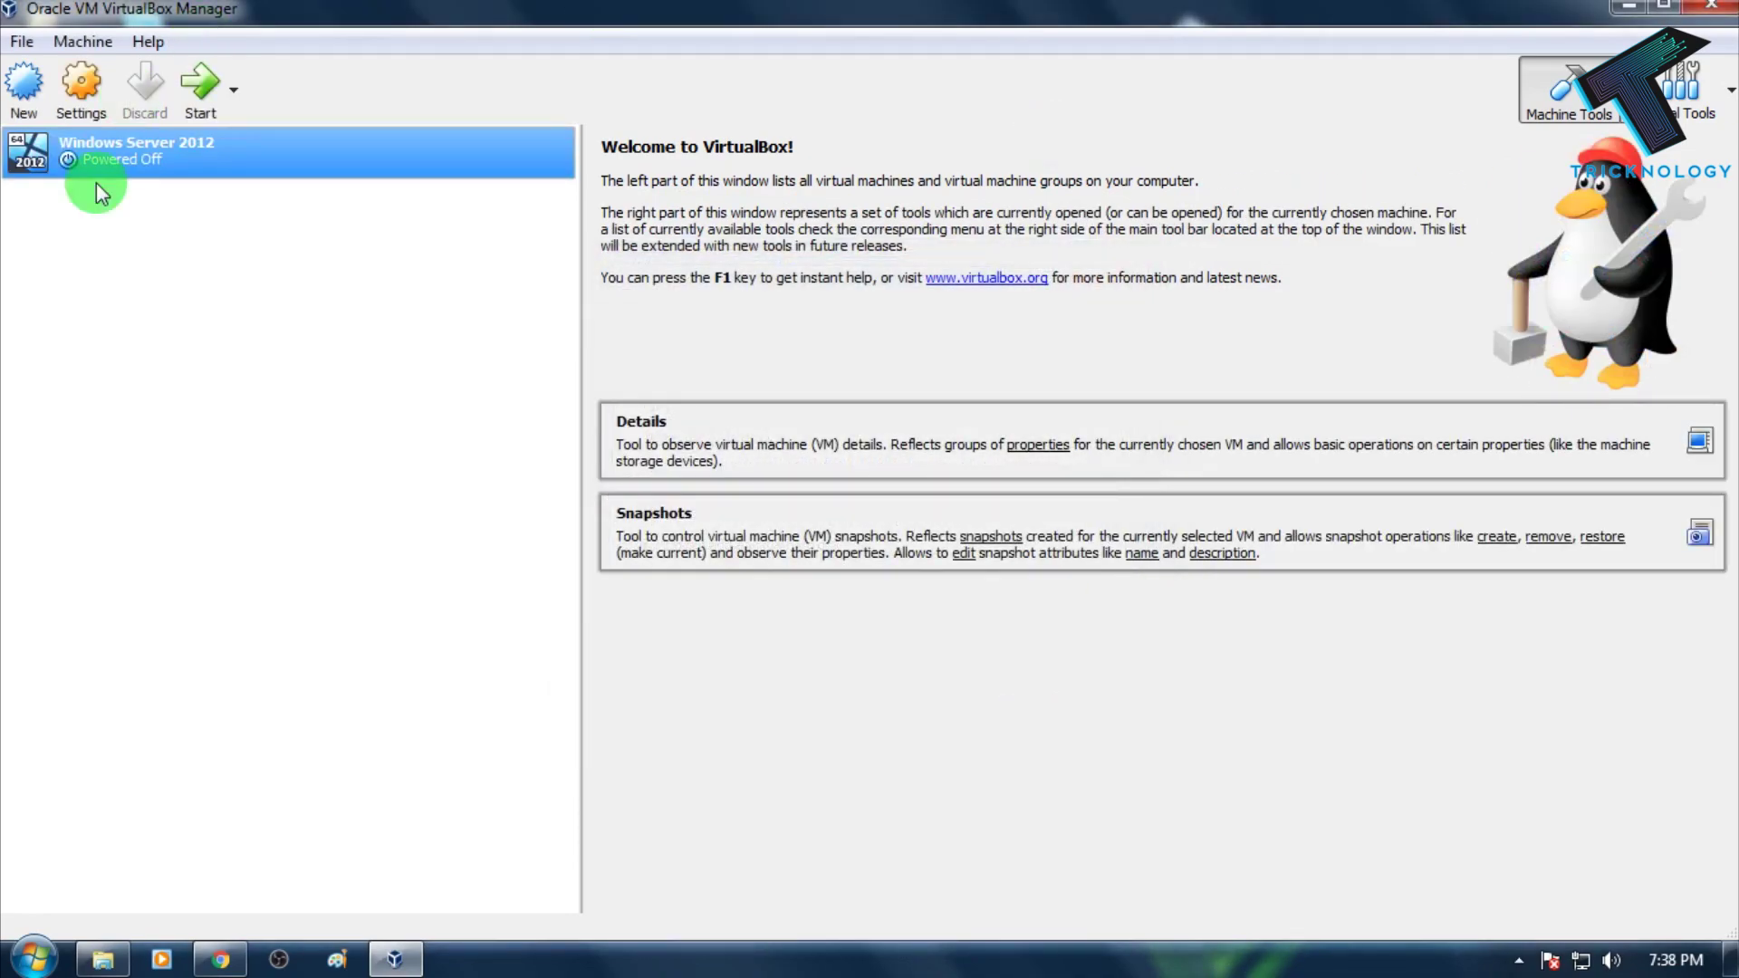
- Start the VM with Windows Server 2012 R2 x64.iso from the Desktop as start-up disk
click(203, 88)
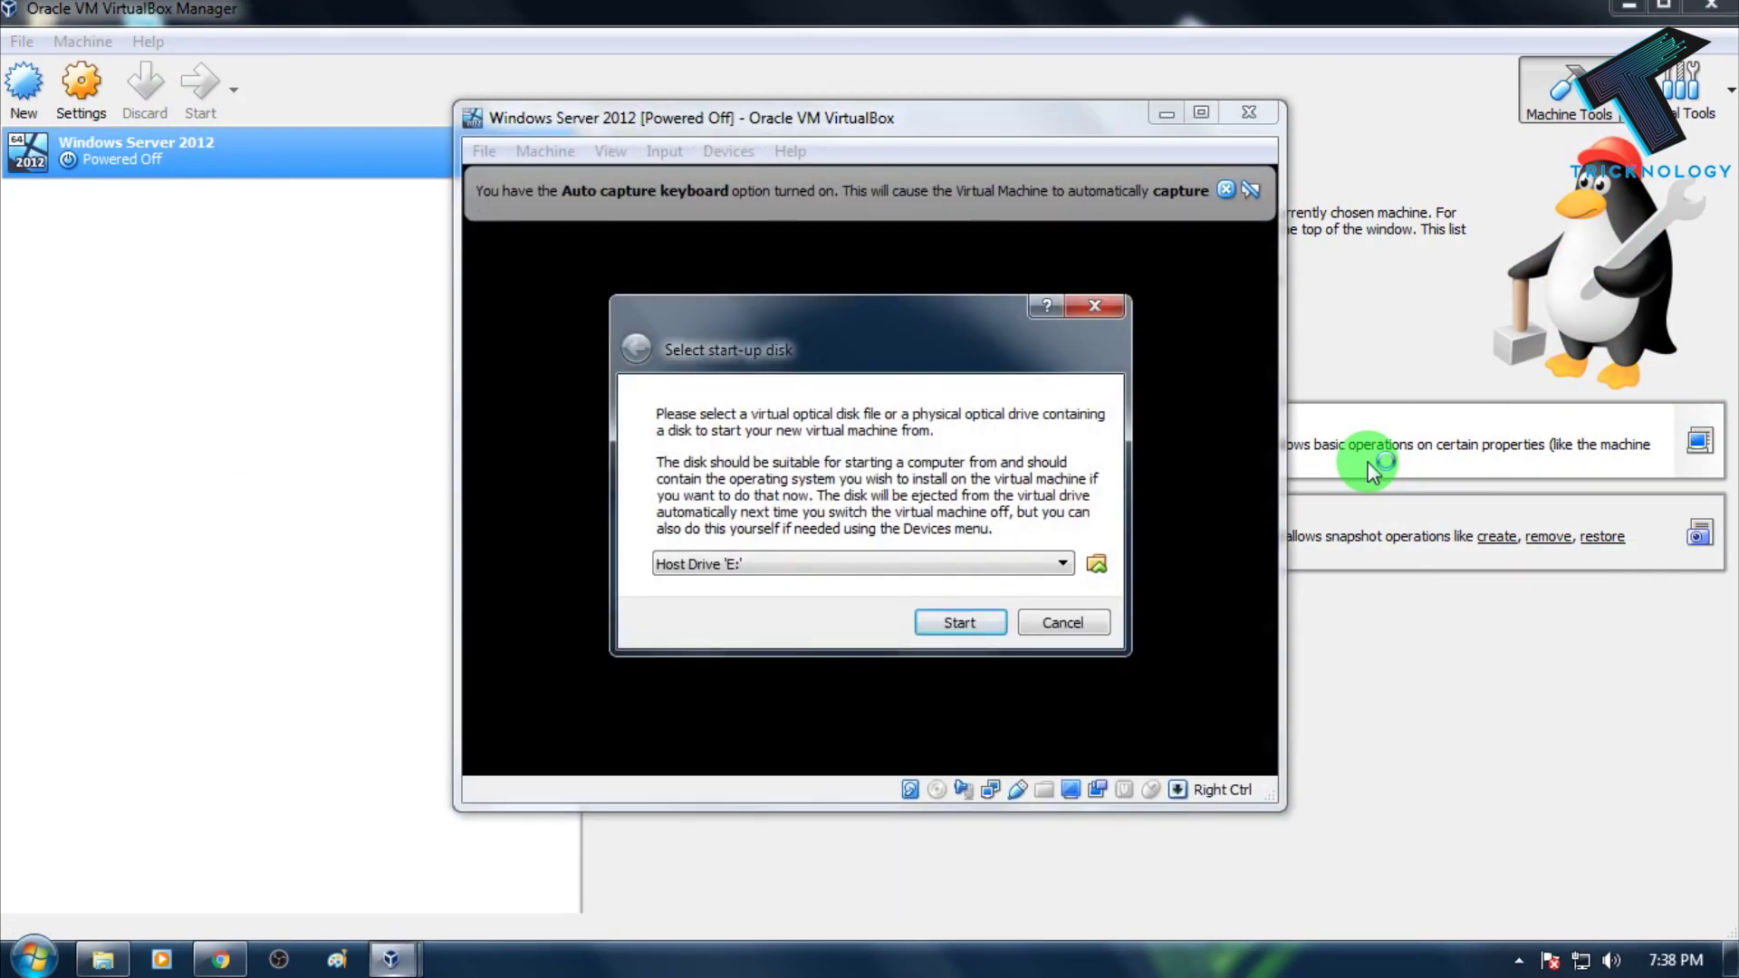
click(1098, 566)
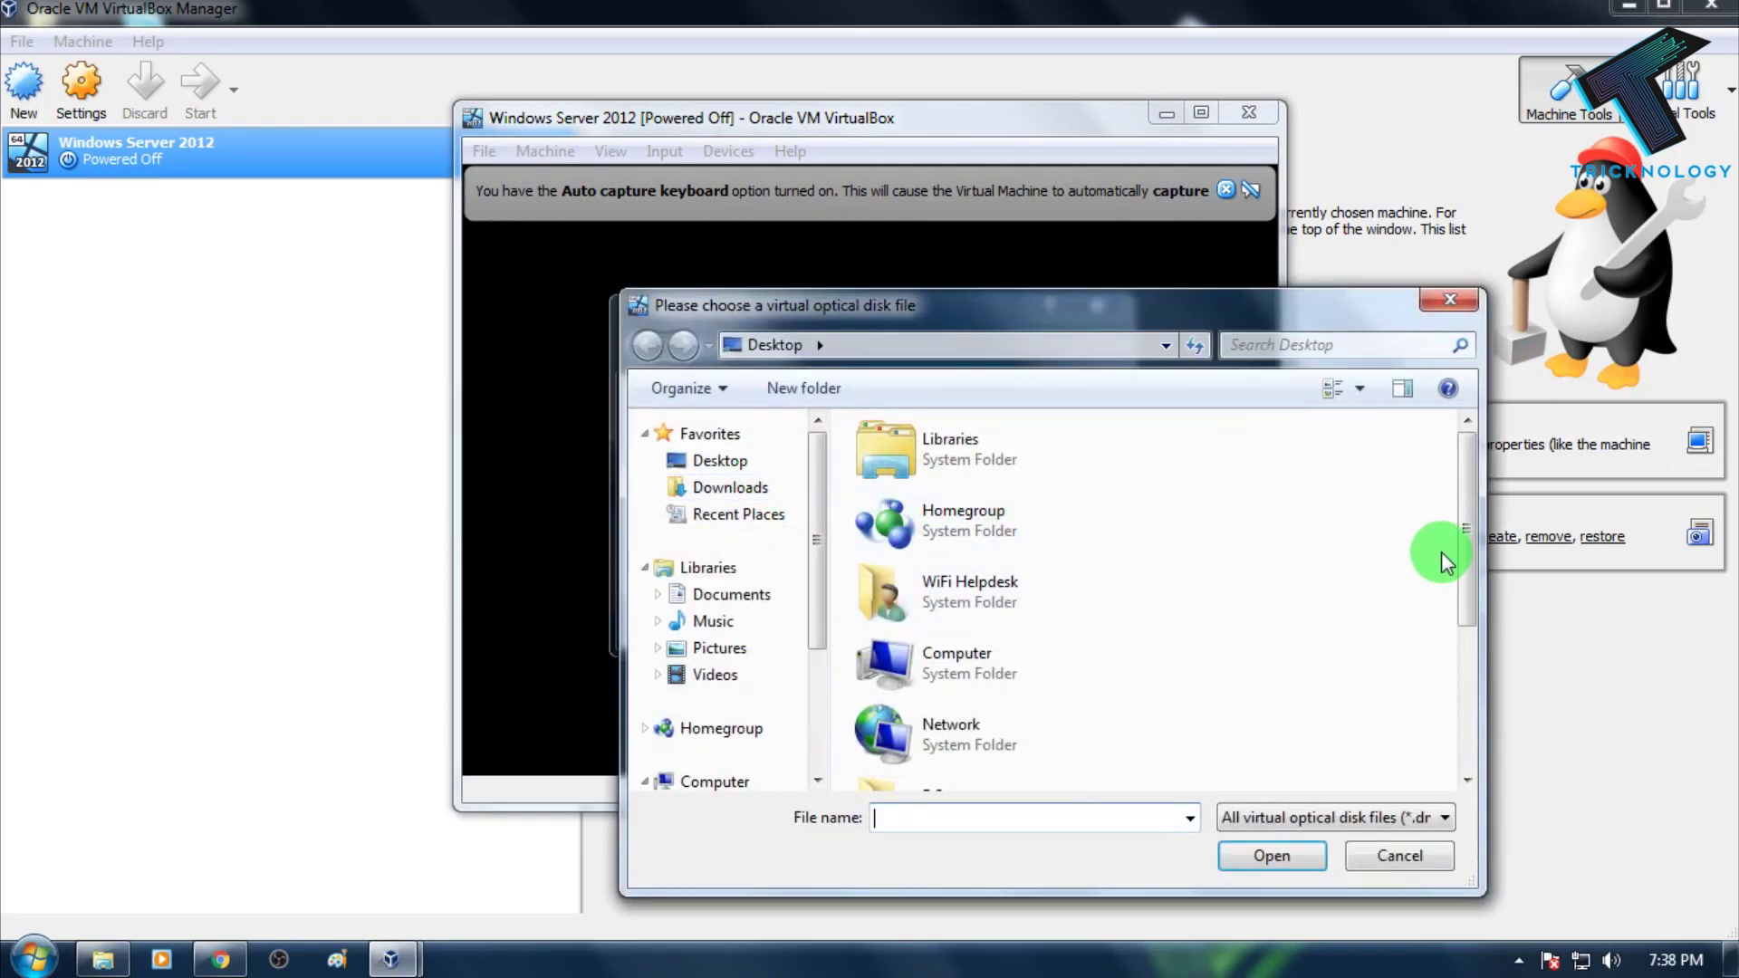
drag(1464, 594, 1471, 754)
click(1099, 750)
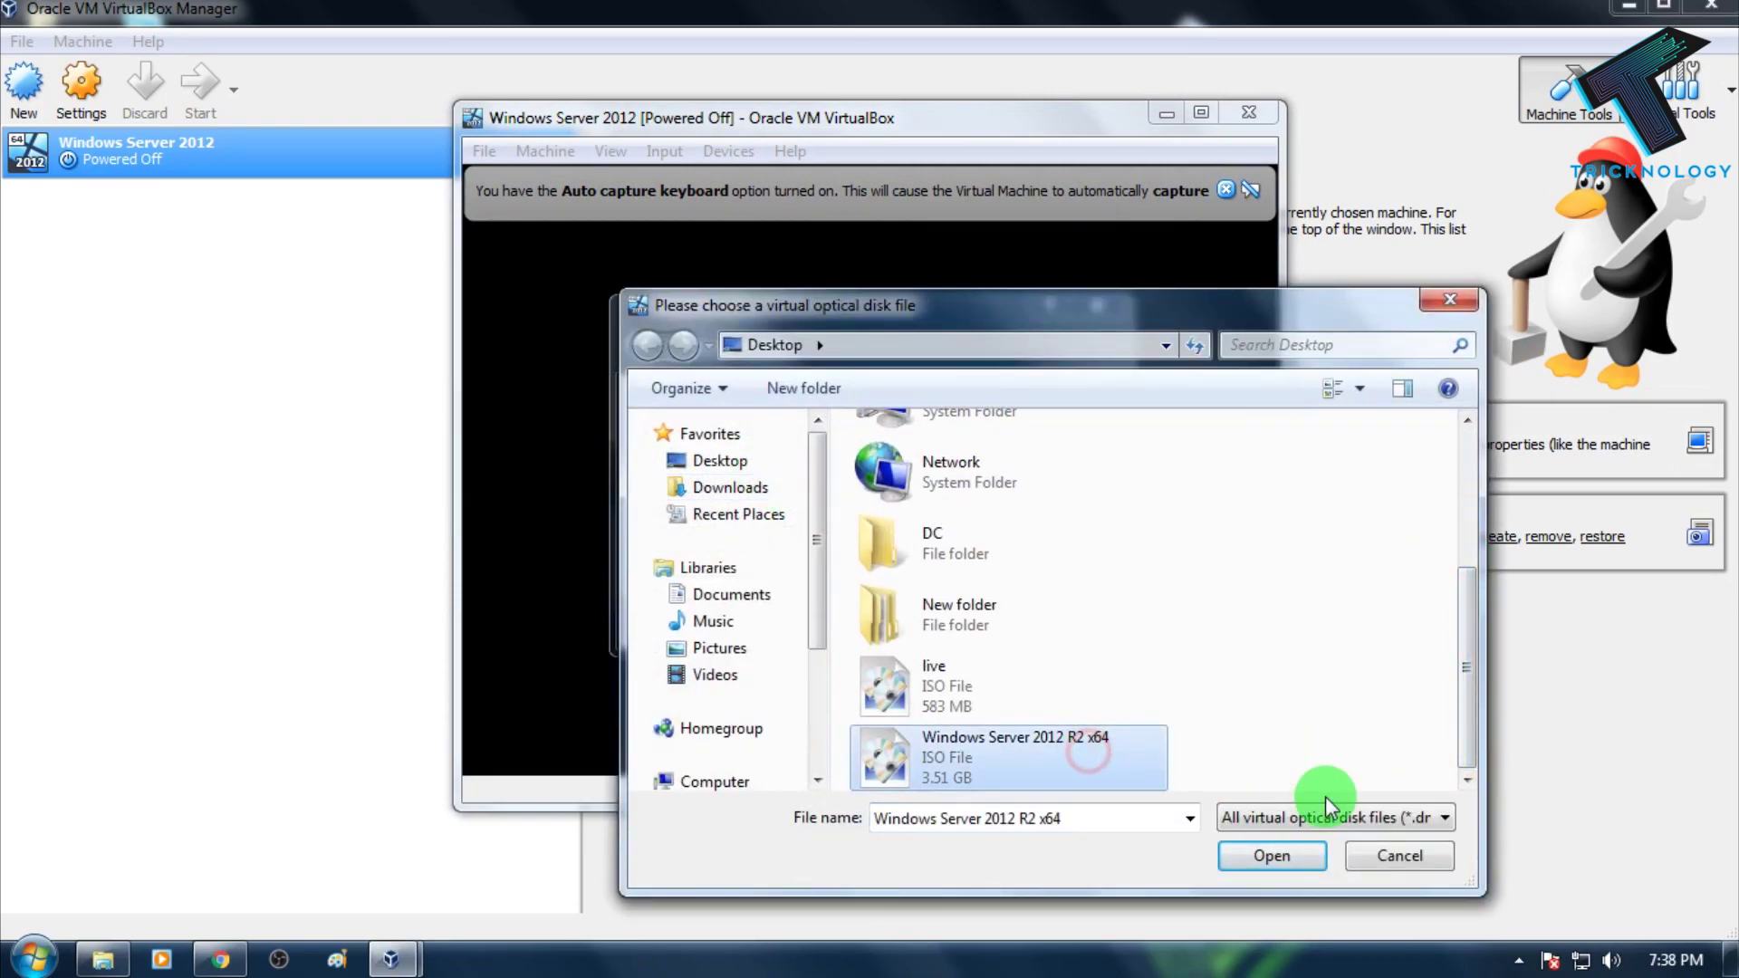
click(1263, 856)
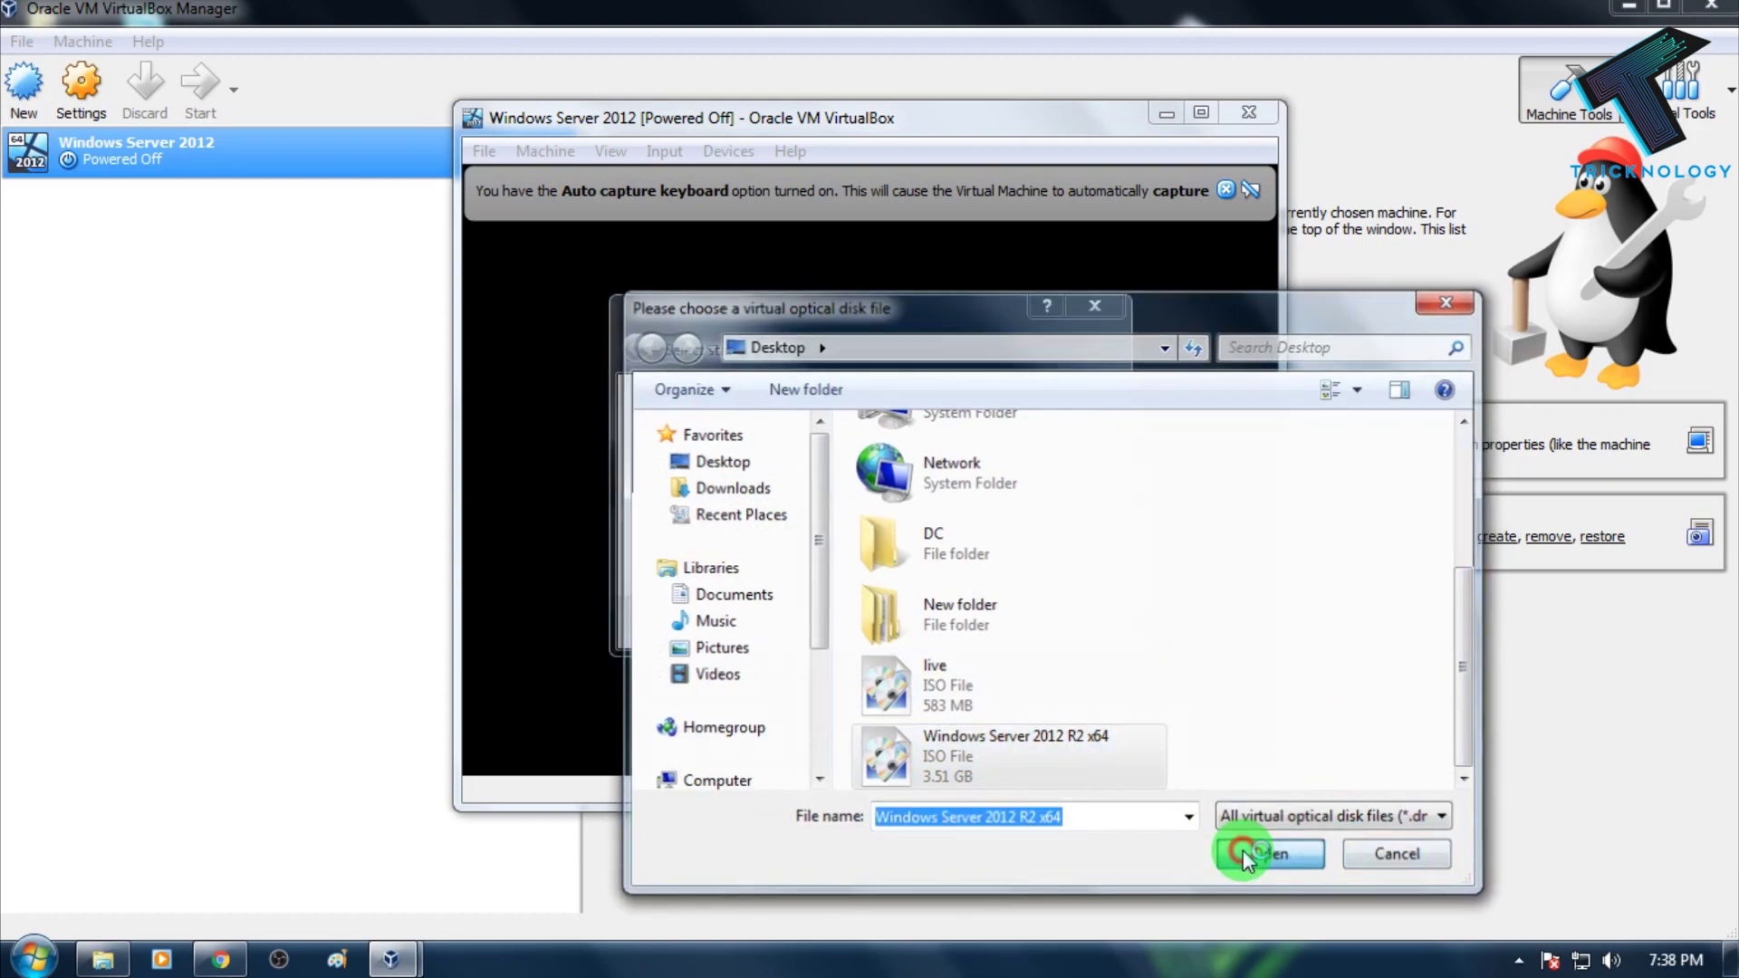
click(958, 625)
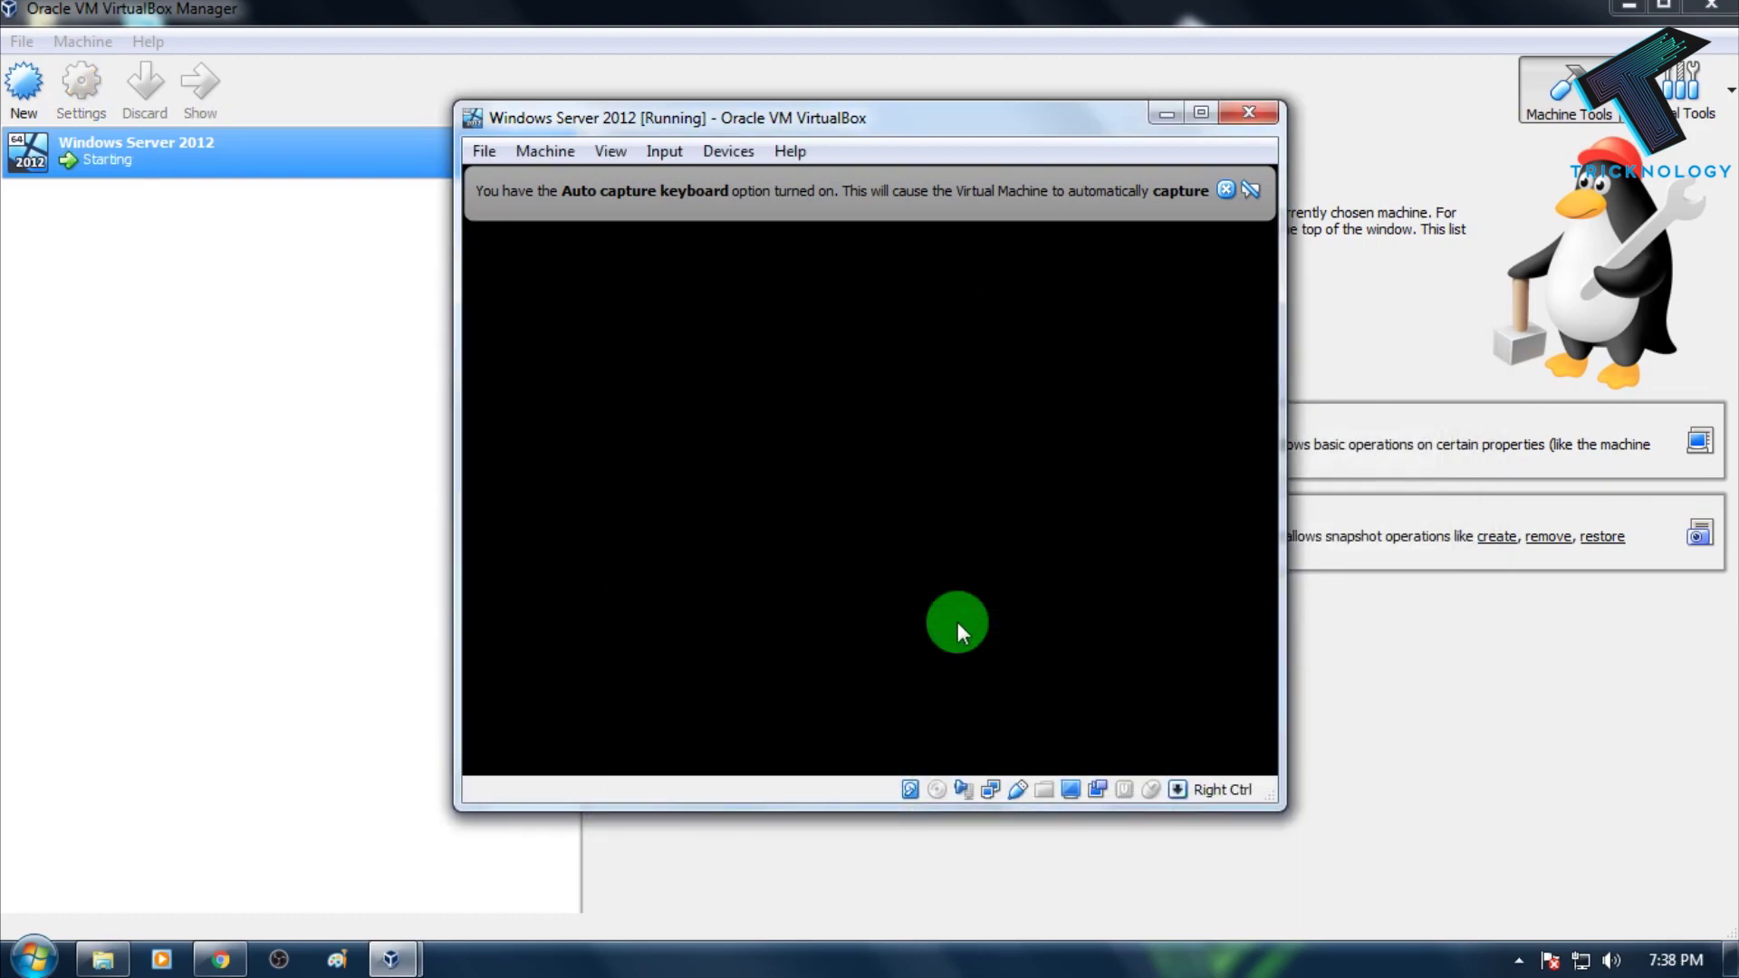
- Maximize the VM window and choose the Windows Server 2012 R2 Standard with GUI edition
click(1226, 190)
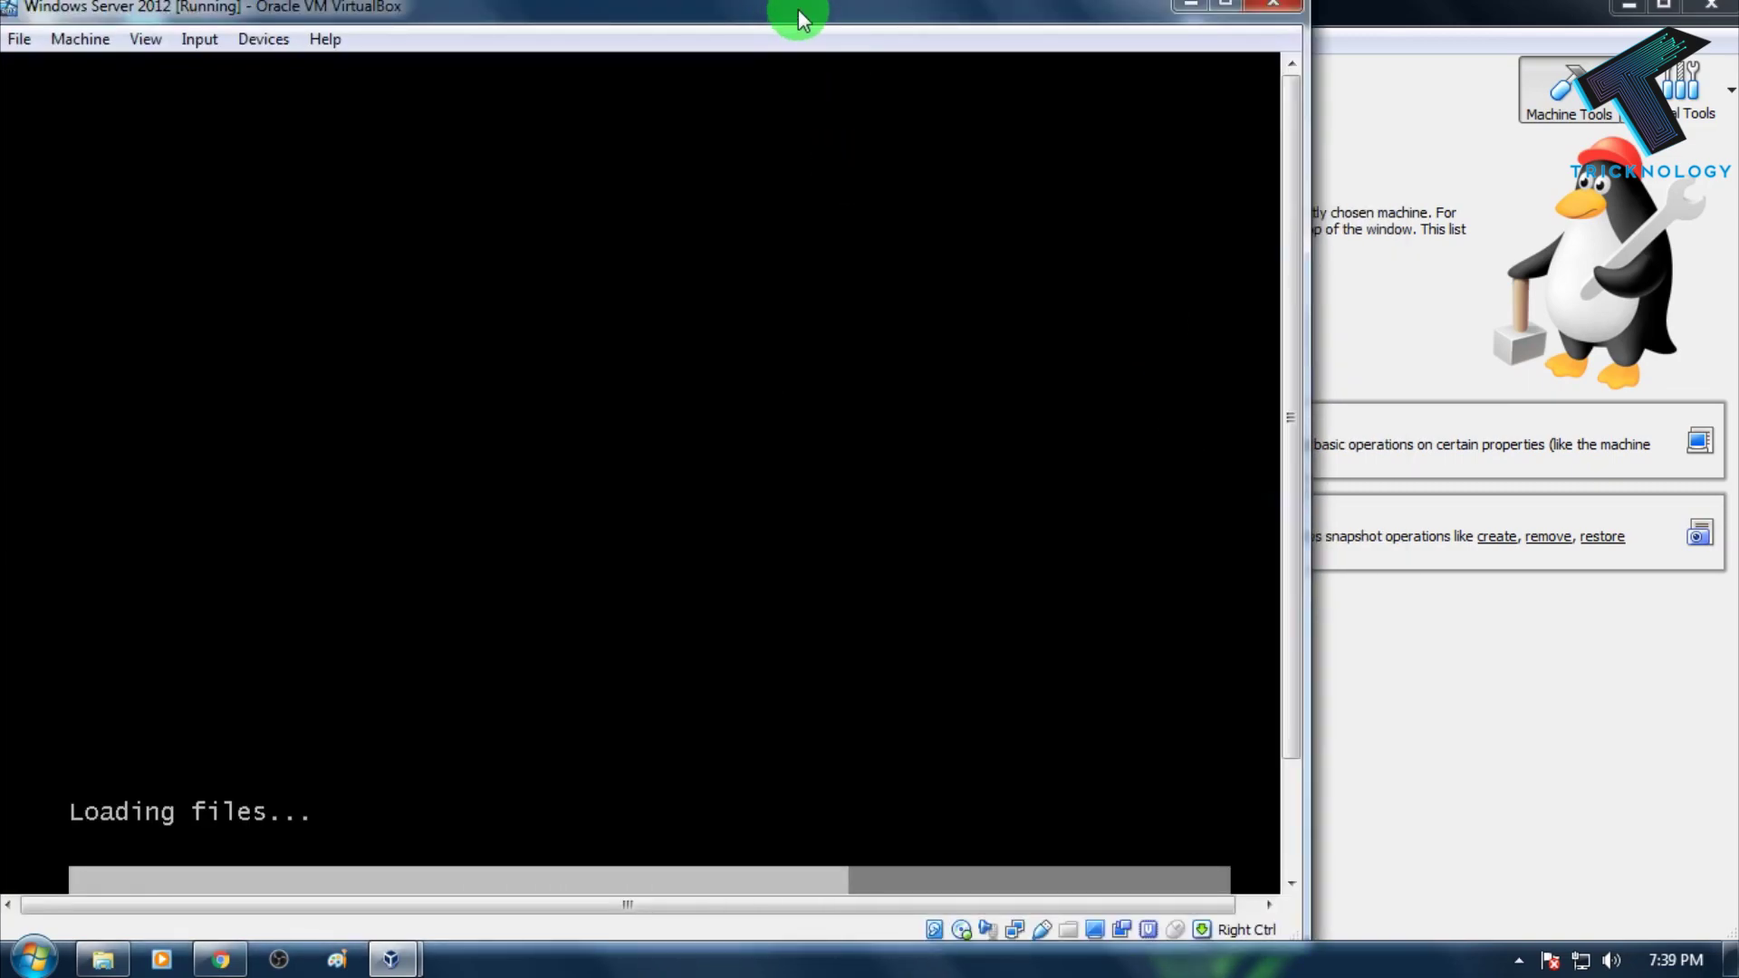
double_click(796, 12)
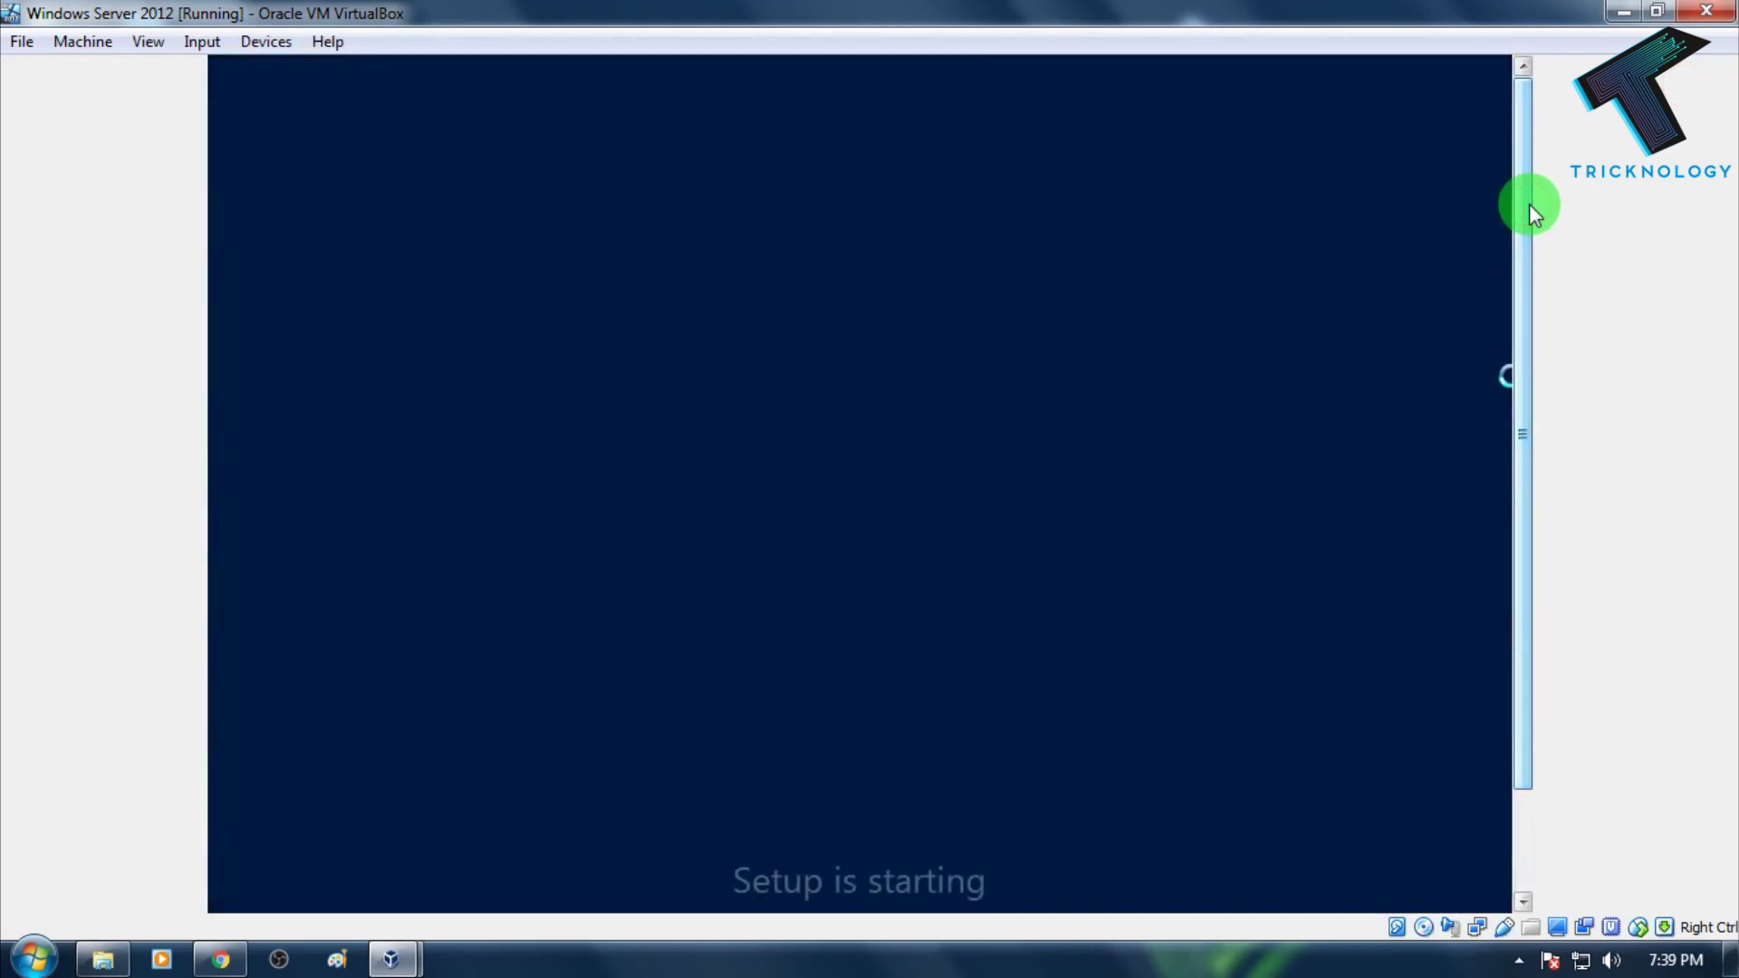
drag(1522, 264, 1522, 366)
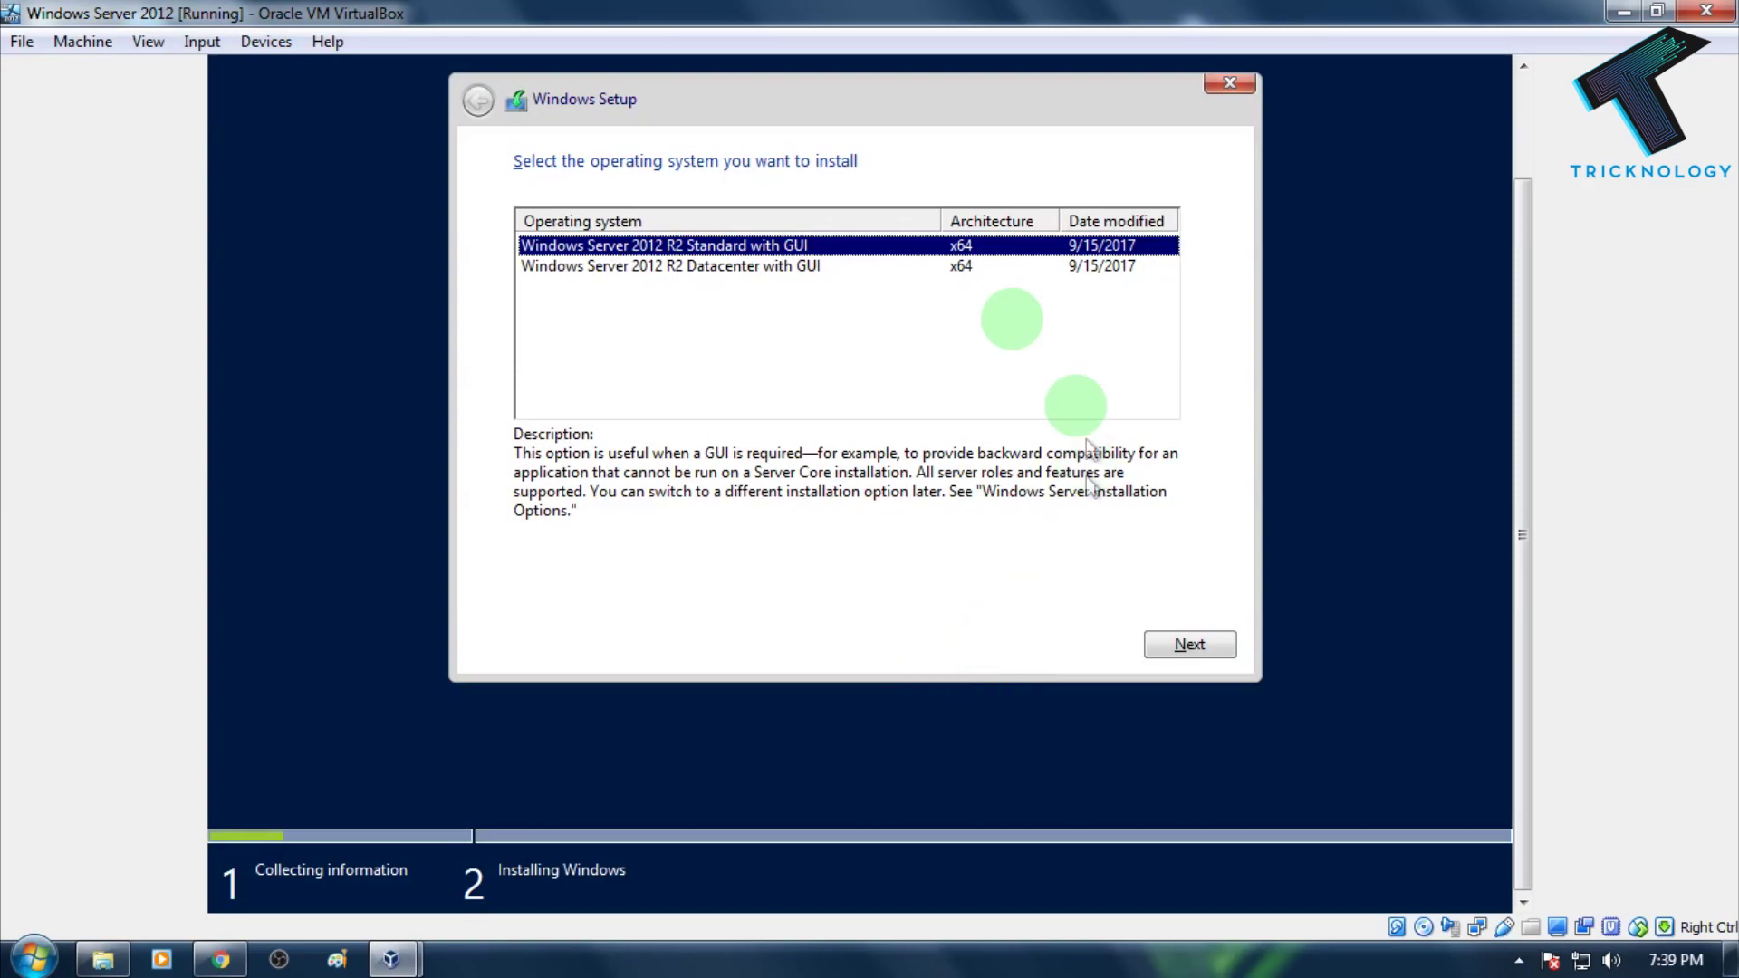
click(727, 253)
click(734, 267)
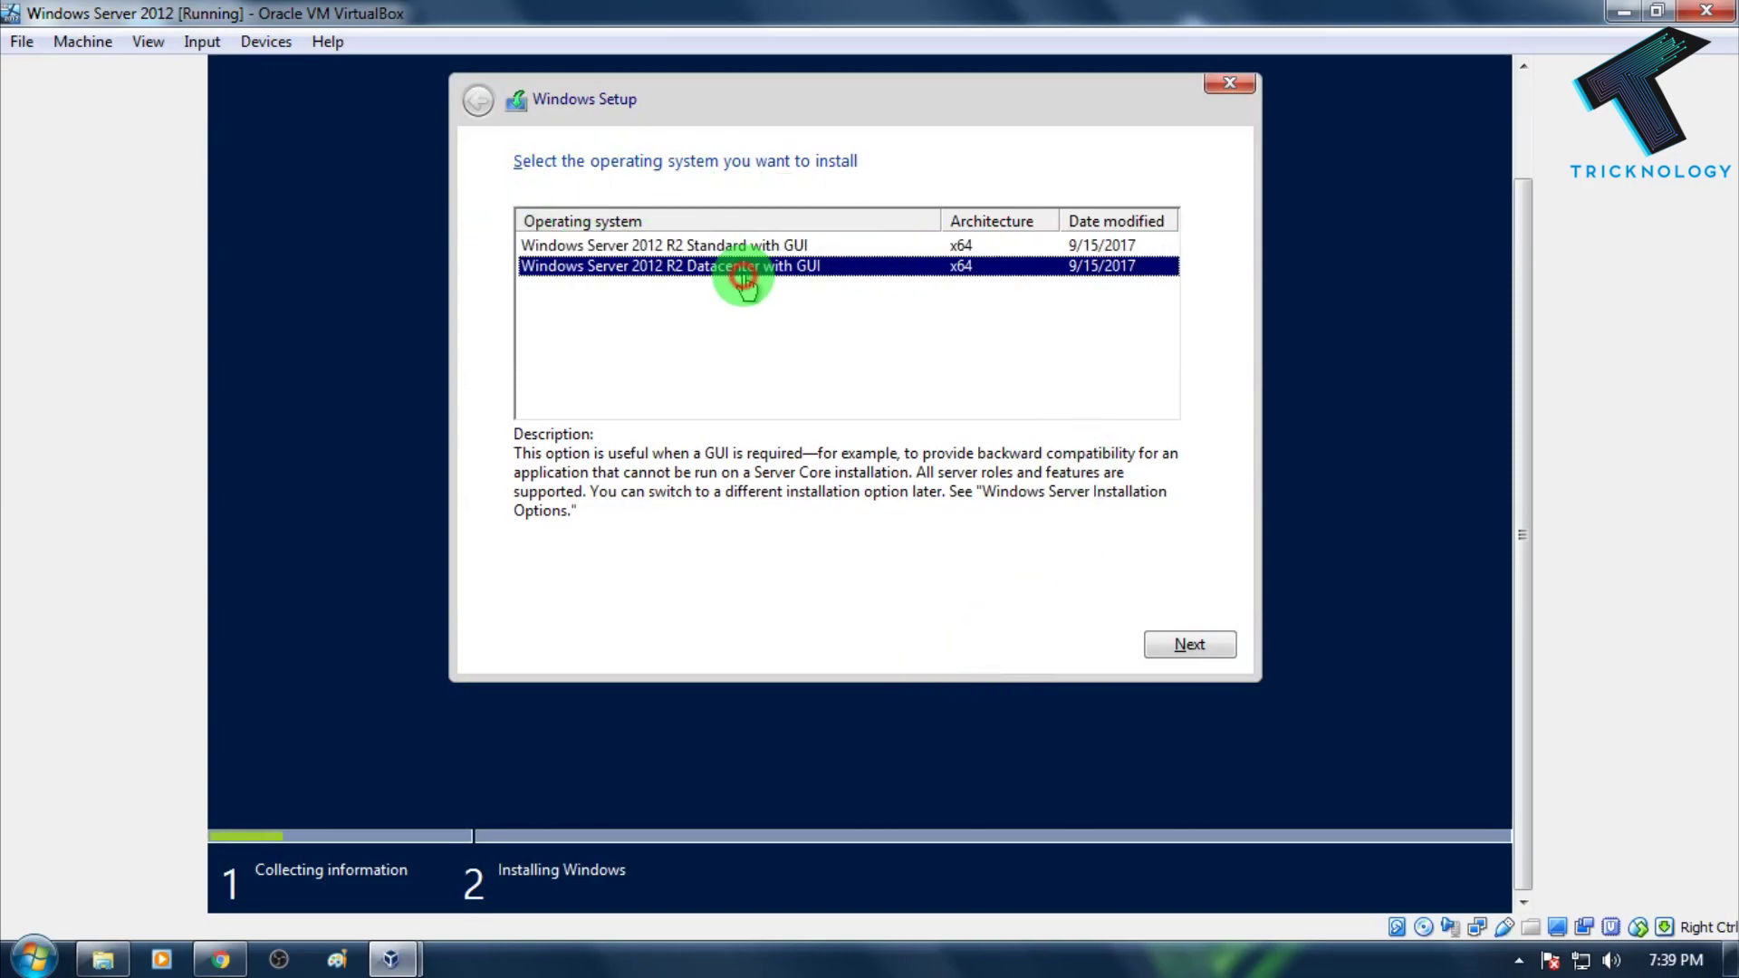
click(748, 248)
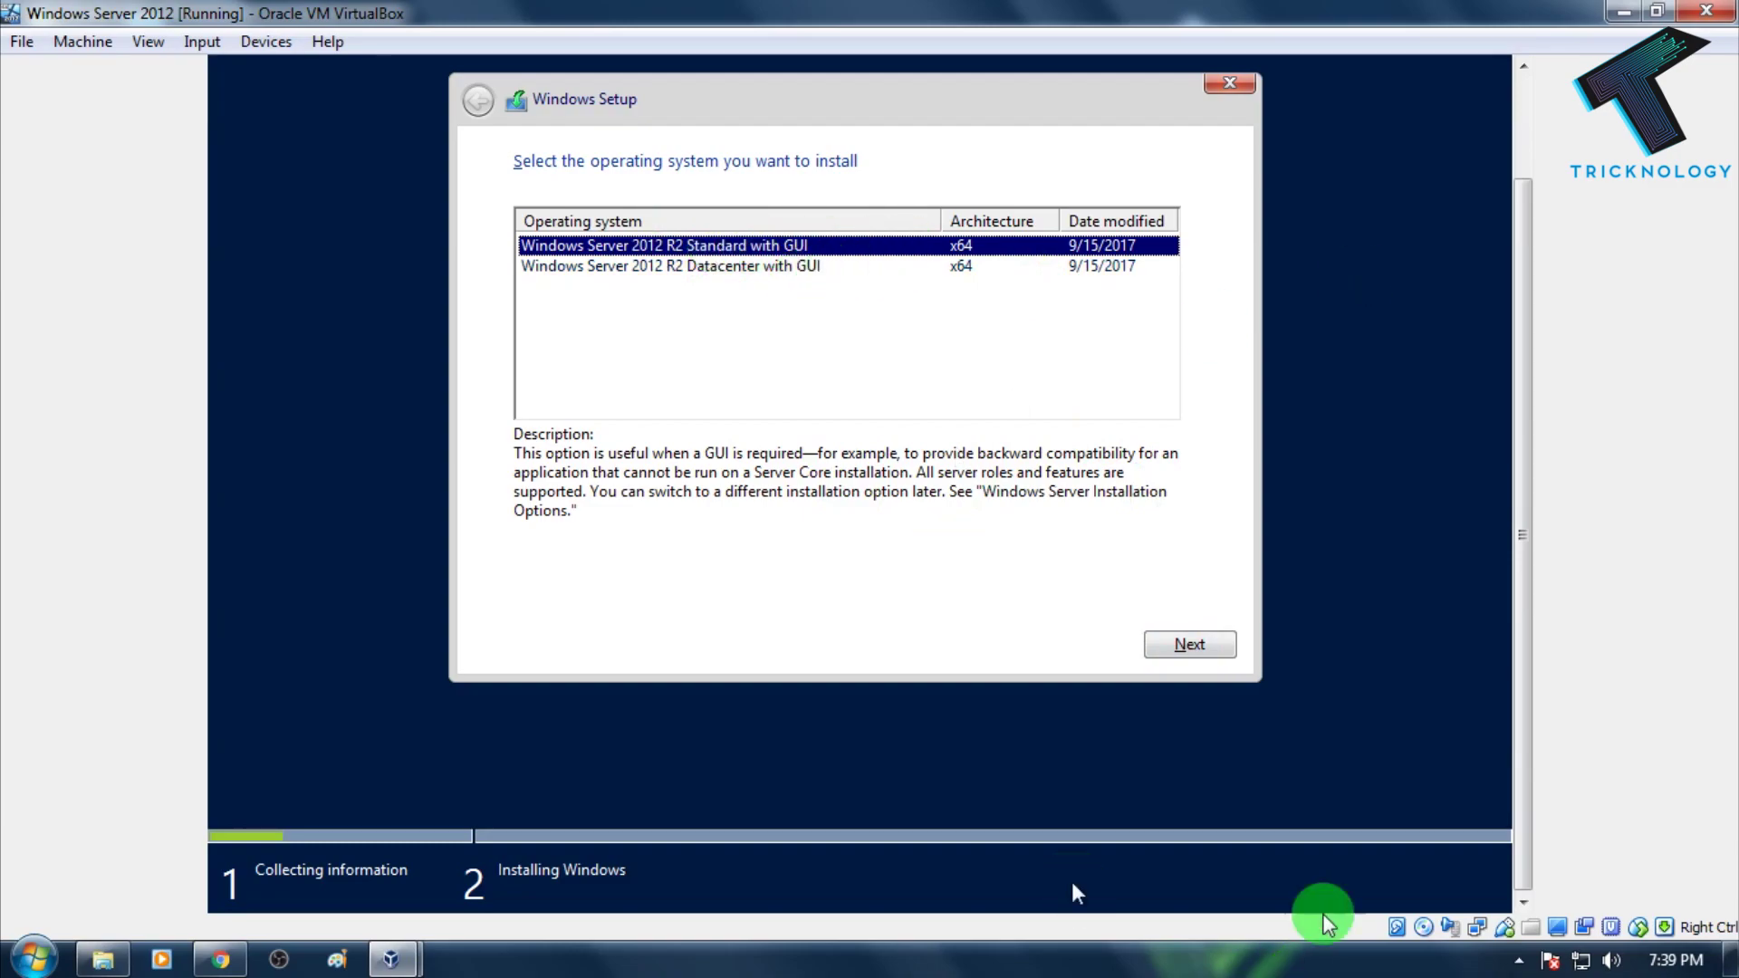
click(1225, 643)
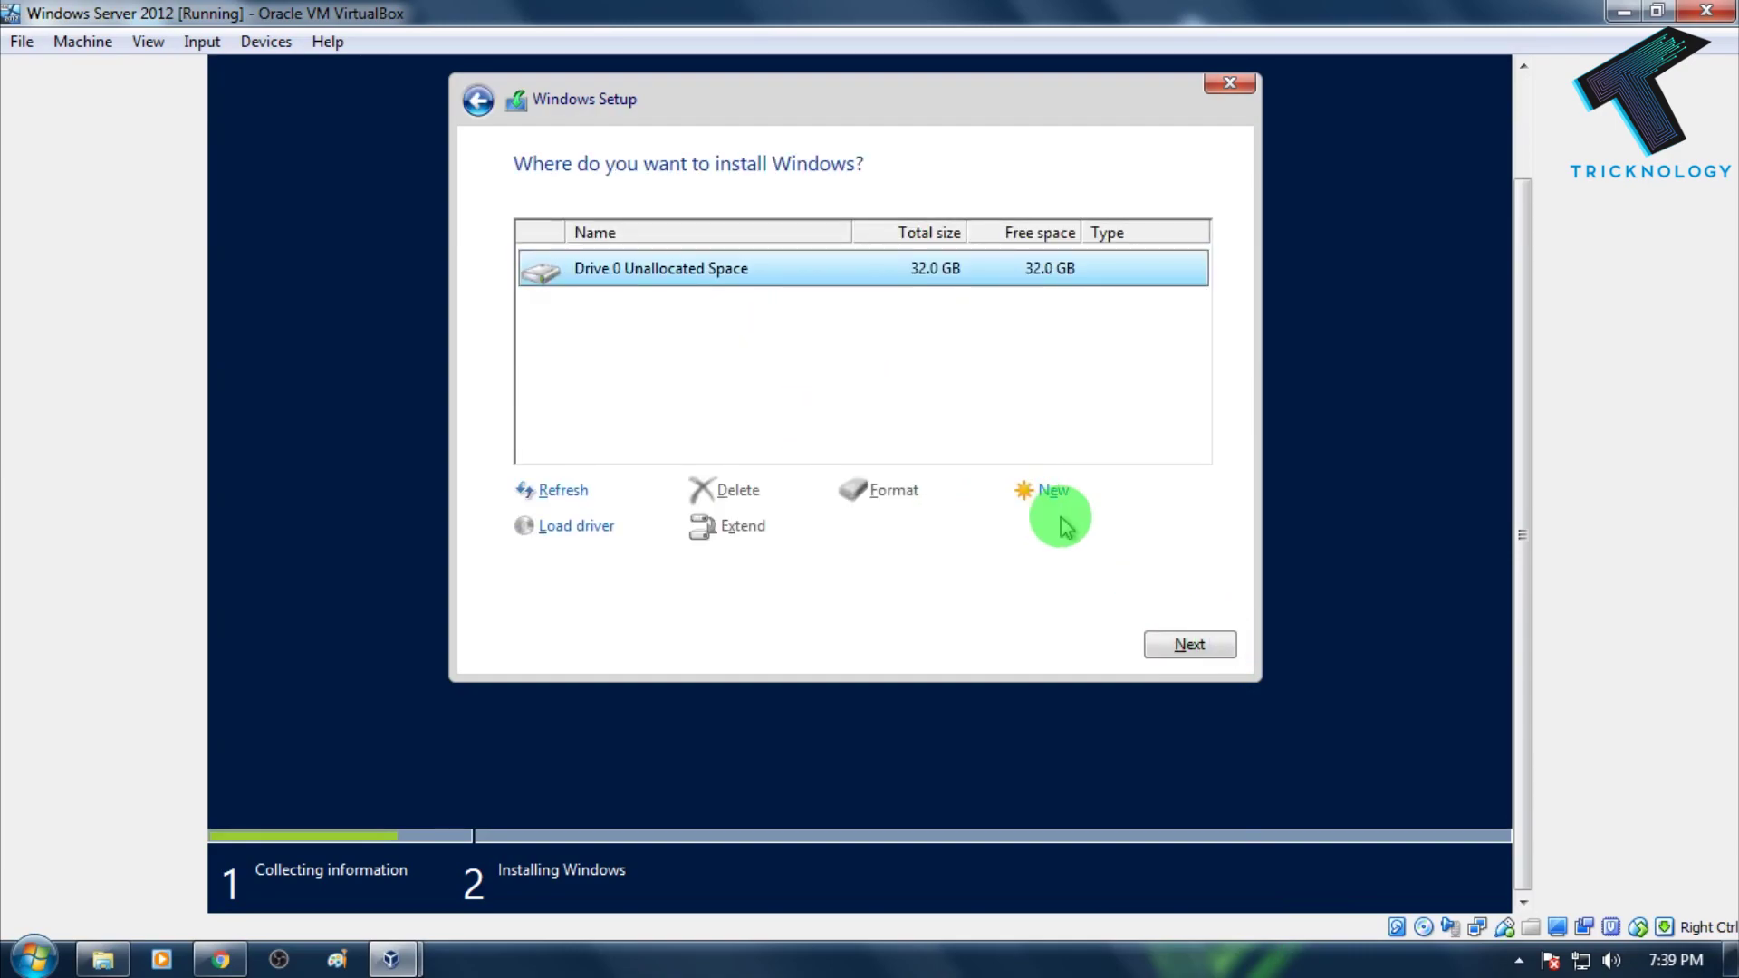
- Create partitions on the 32 GB unallocated drive and install onto Drive 0 Partition 2
click(1050, 489)
click(1098, 524)
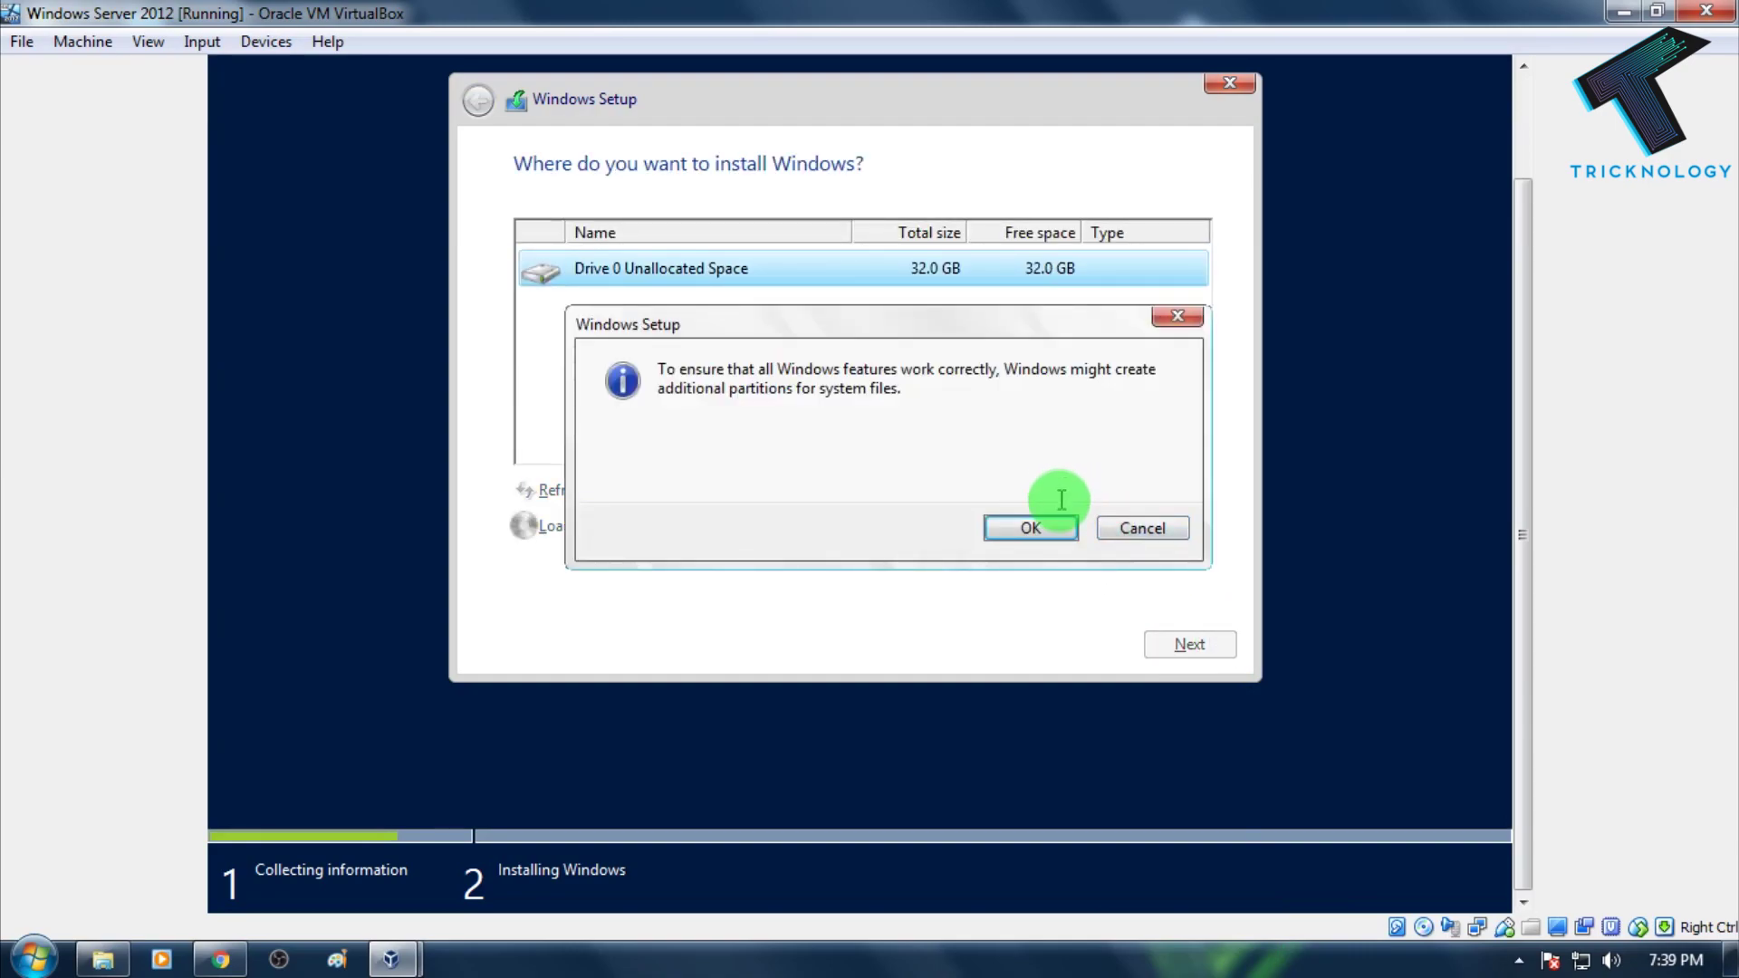
click(1046, 523)
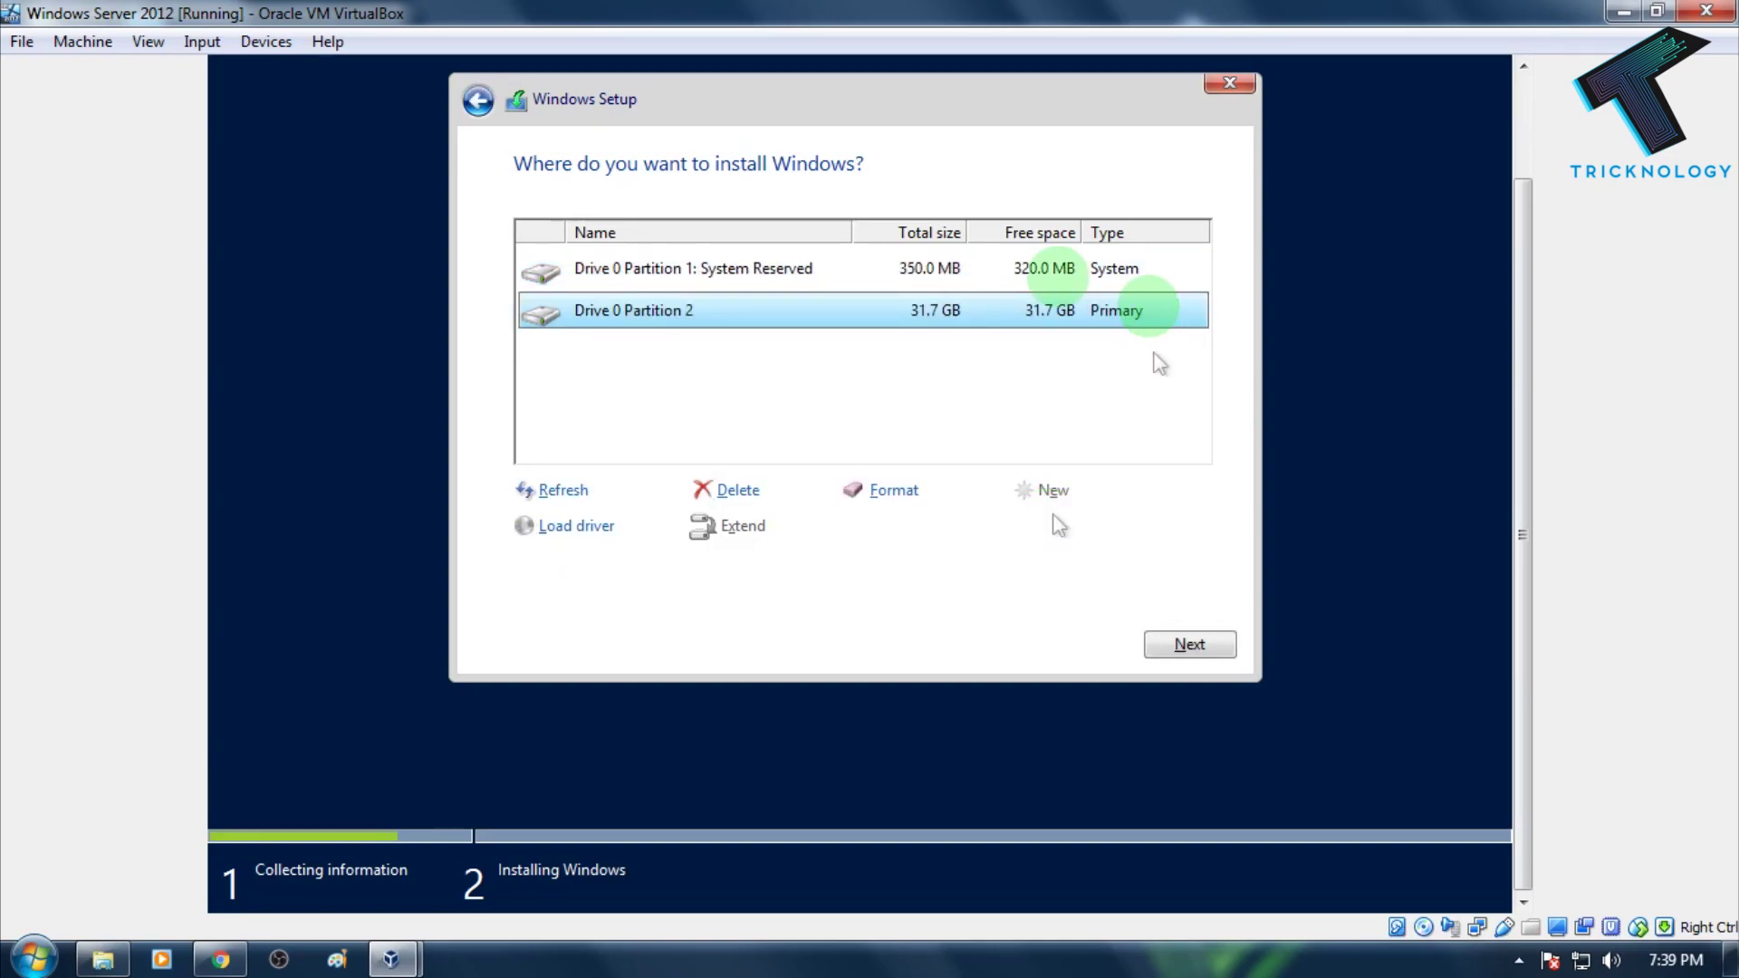
click(856, 268)
click(930, 313)
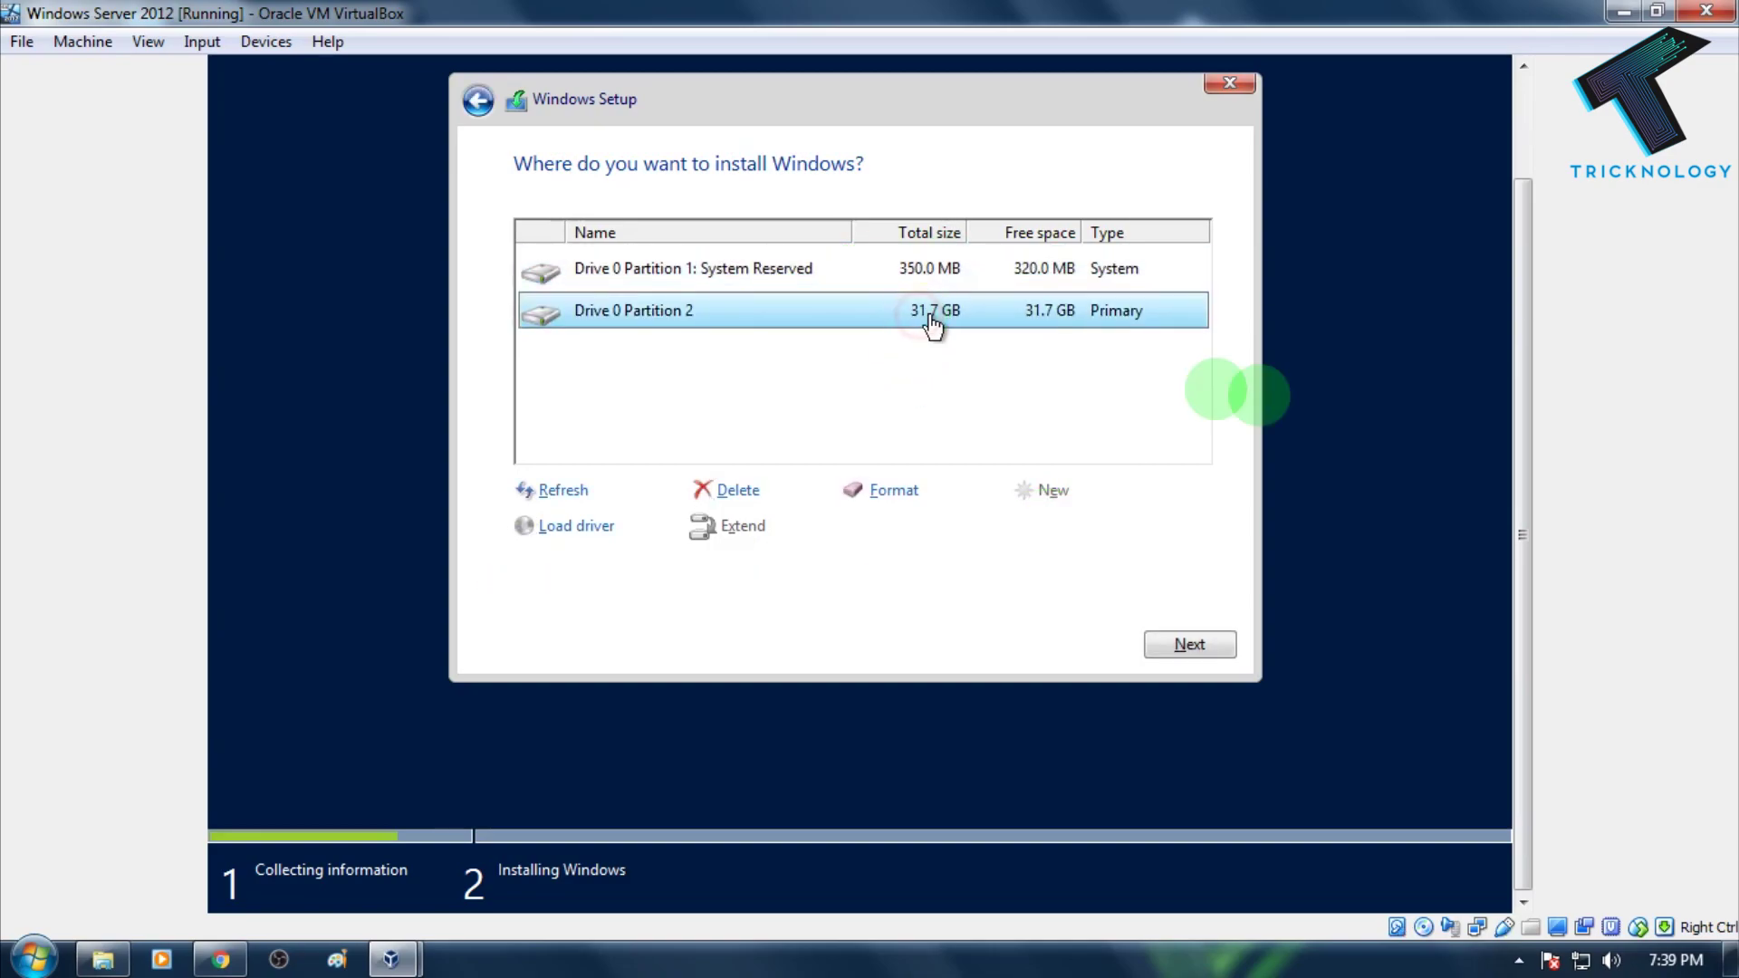
click(1190, 645)
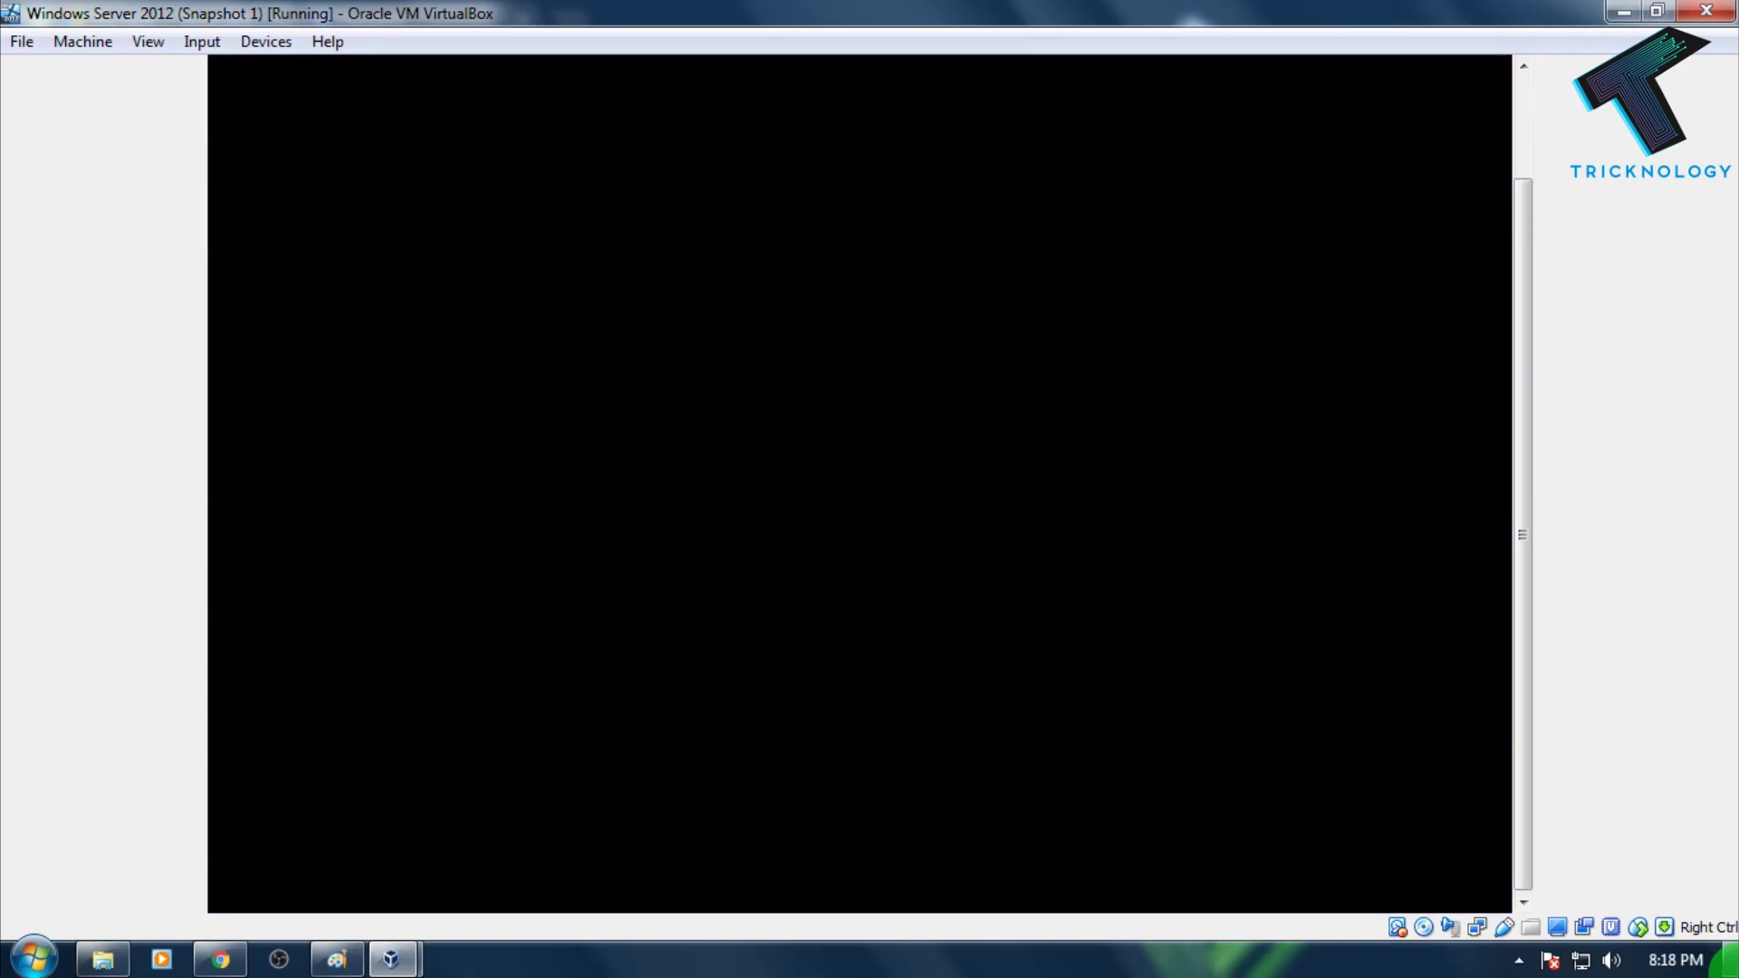
- Switch the VM display to Full-screen Mode
click(148, 40)
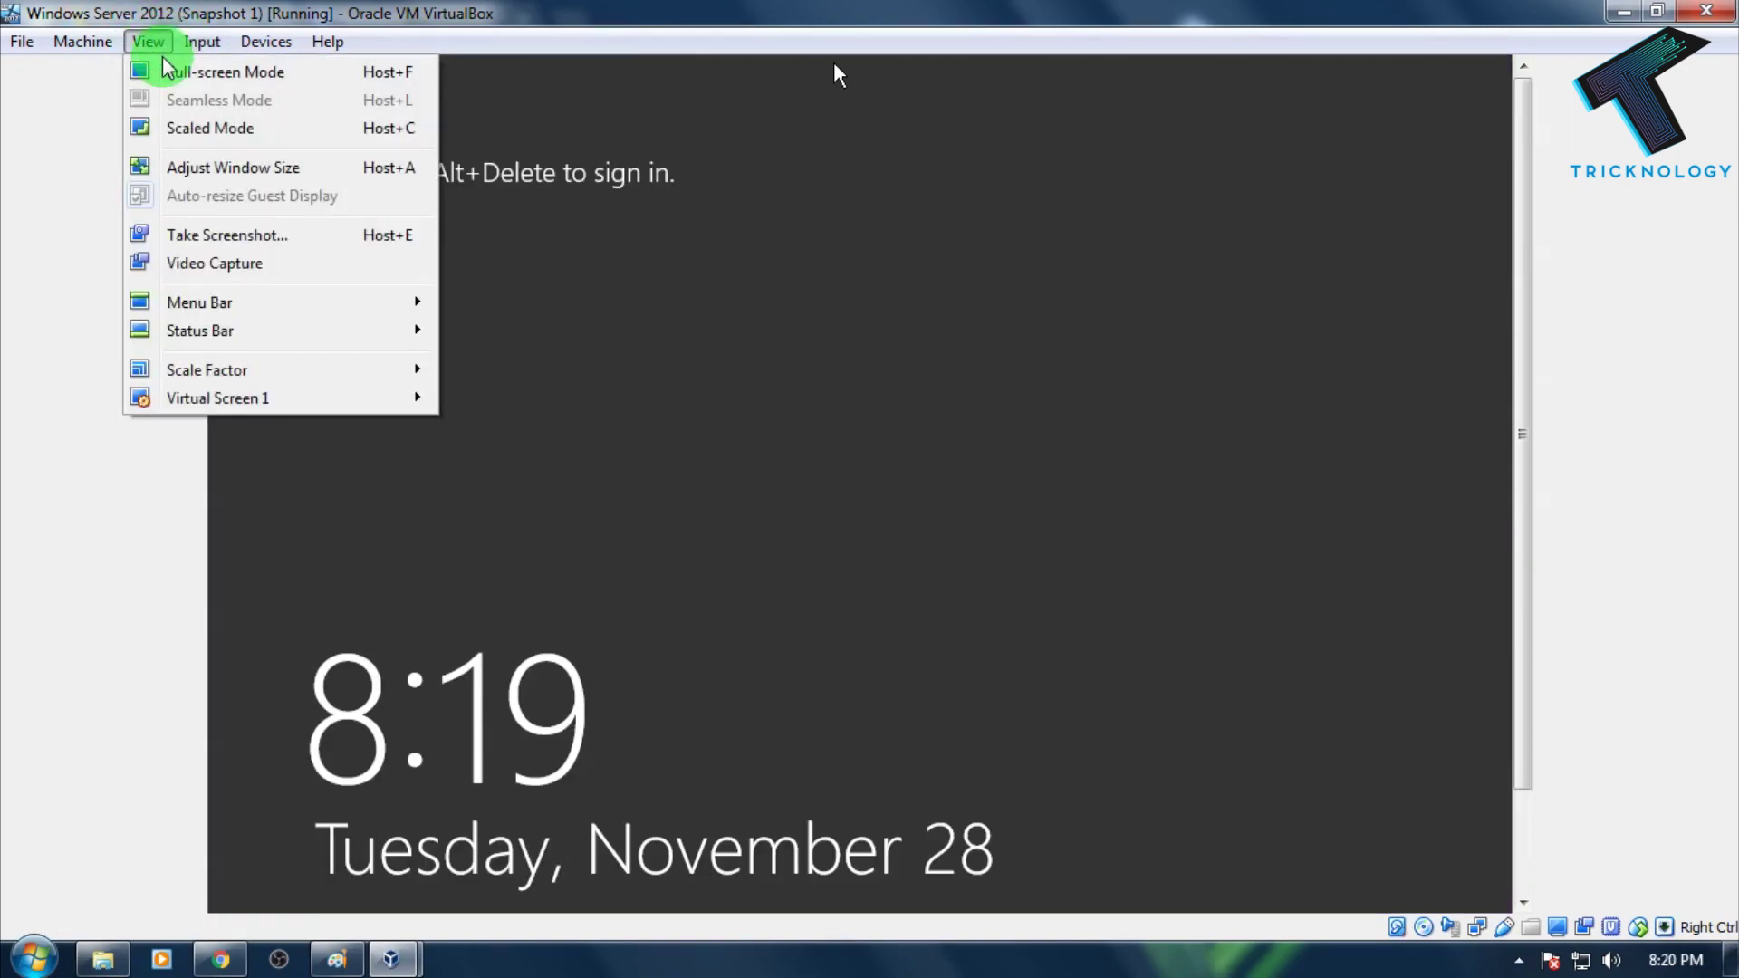
click(164, 71)
click(807, 575)
- Send Ctrl+Alt+Del with the On-Screen Keyboard and sign in with the Administrator password
click(352, 890)
click(367, 563)
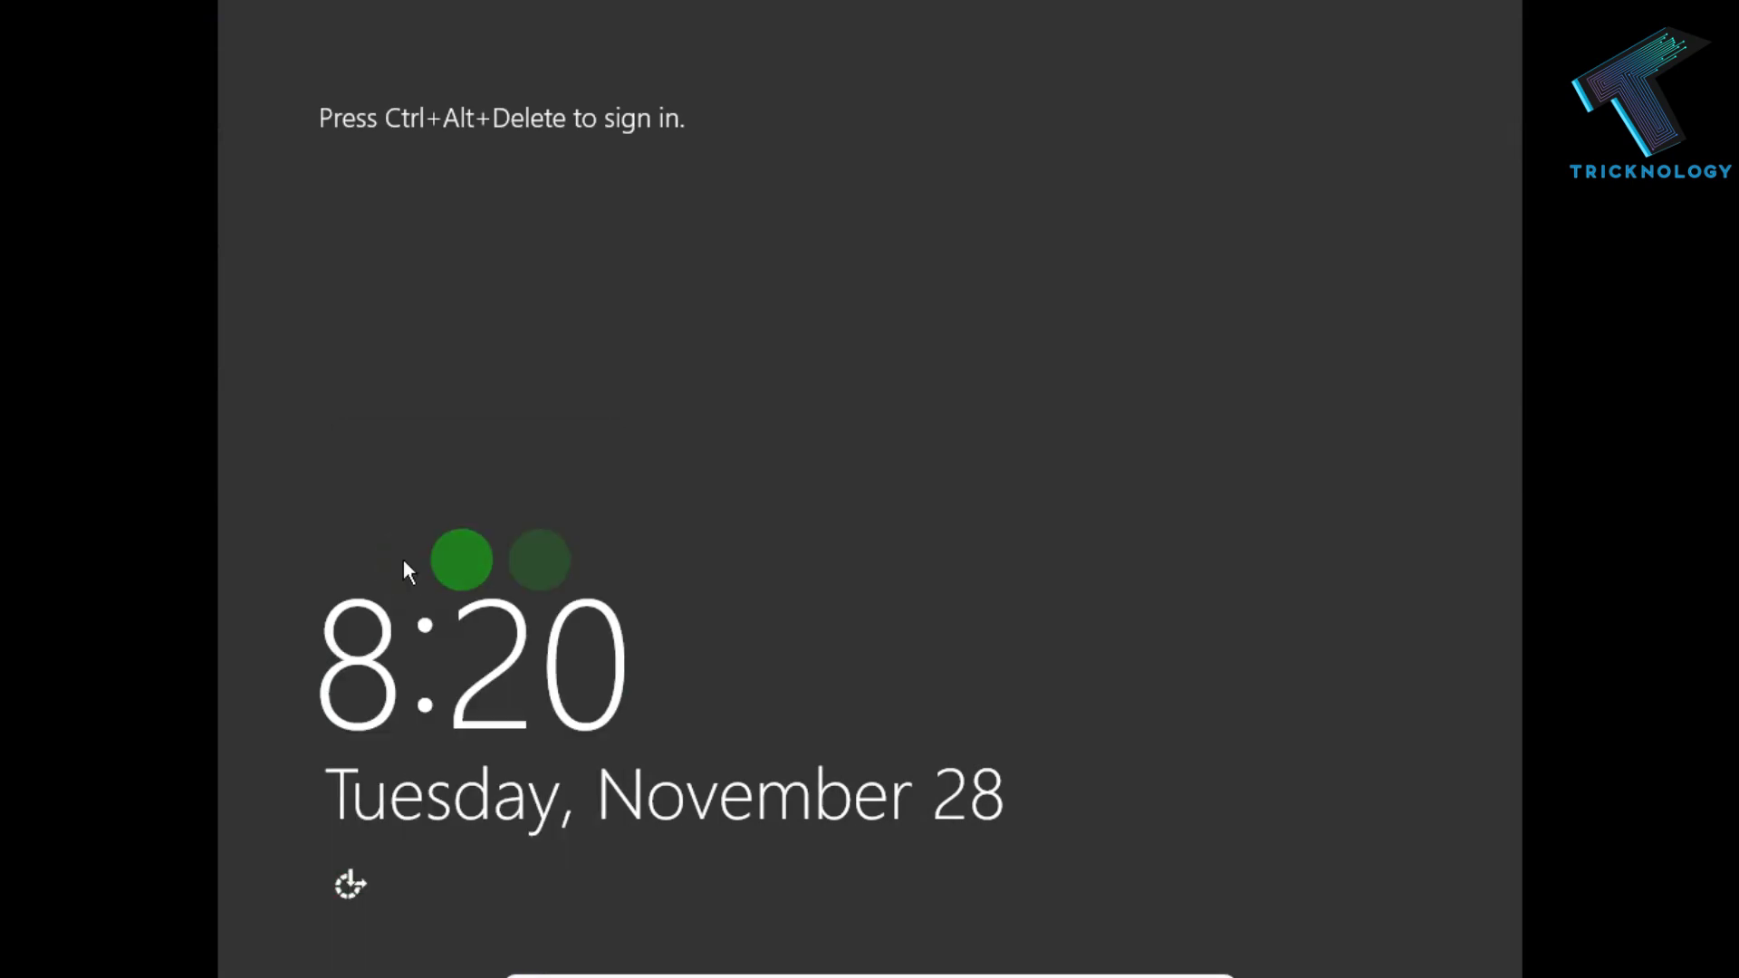
click(891, 316)
click(839, 316)
click(1080, 218)
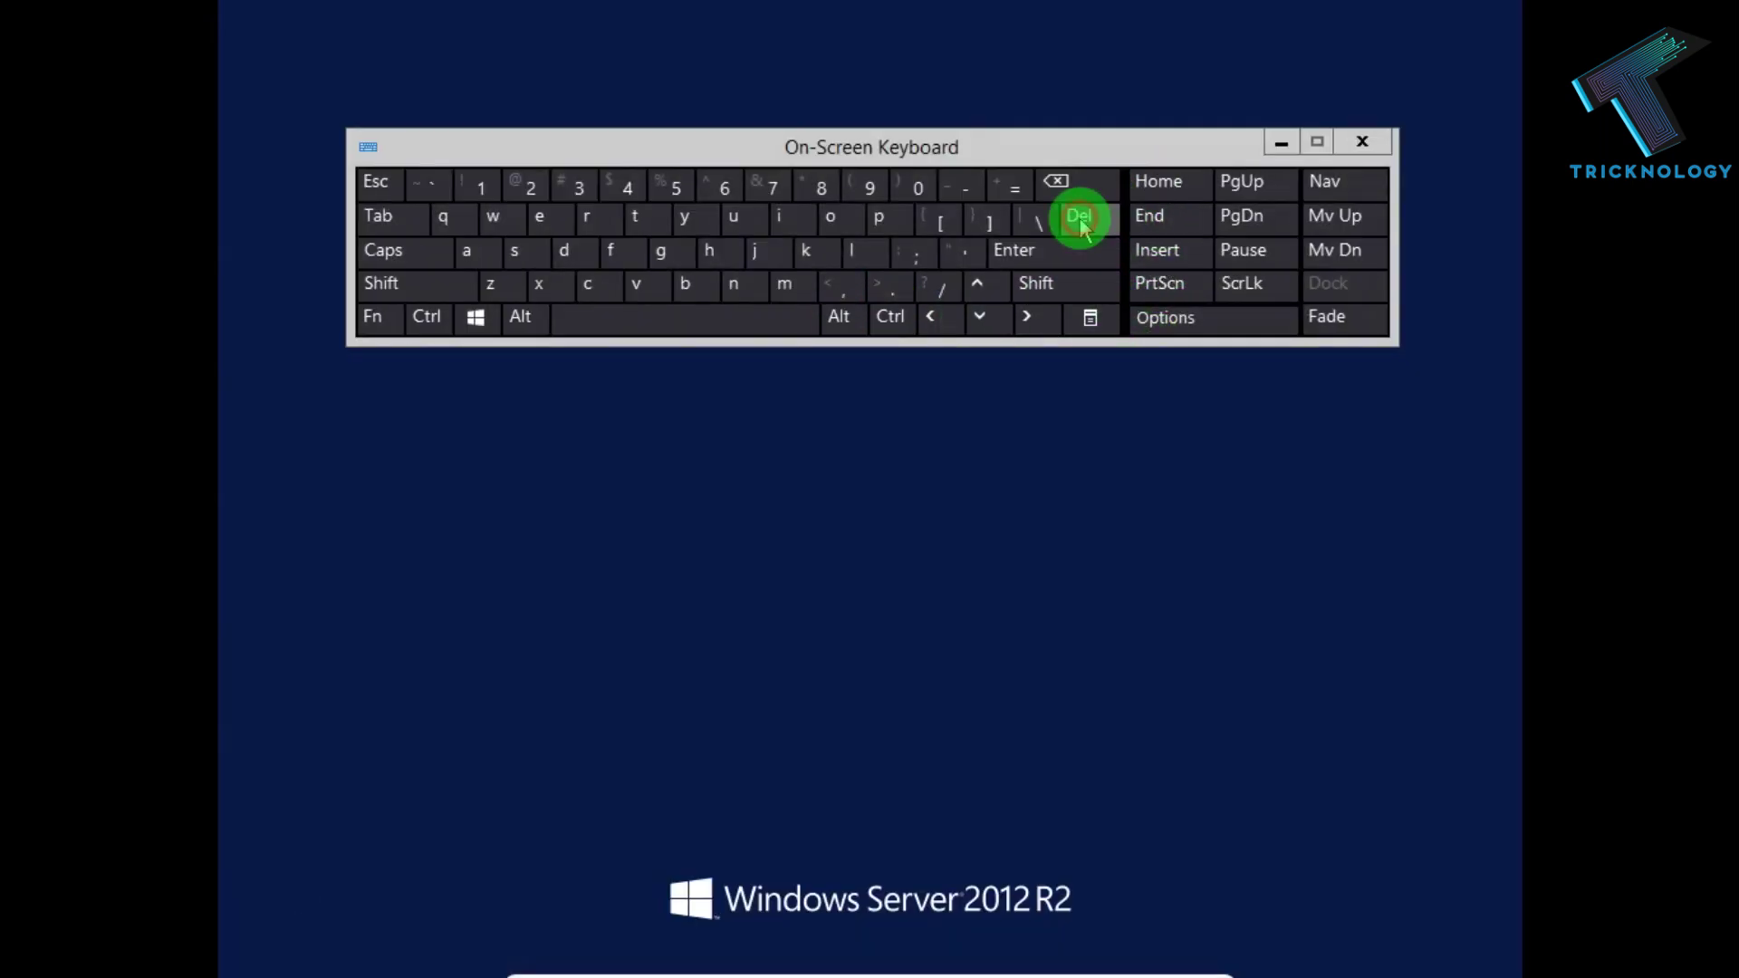
click(1362, 142)
text(P@)
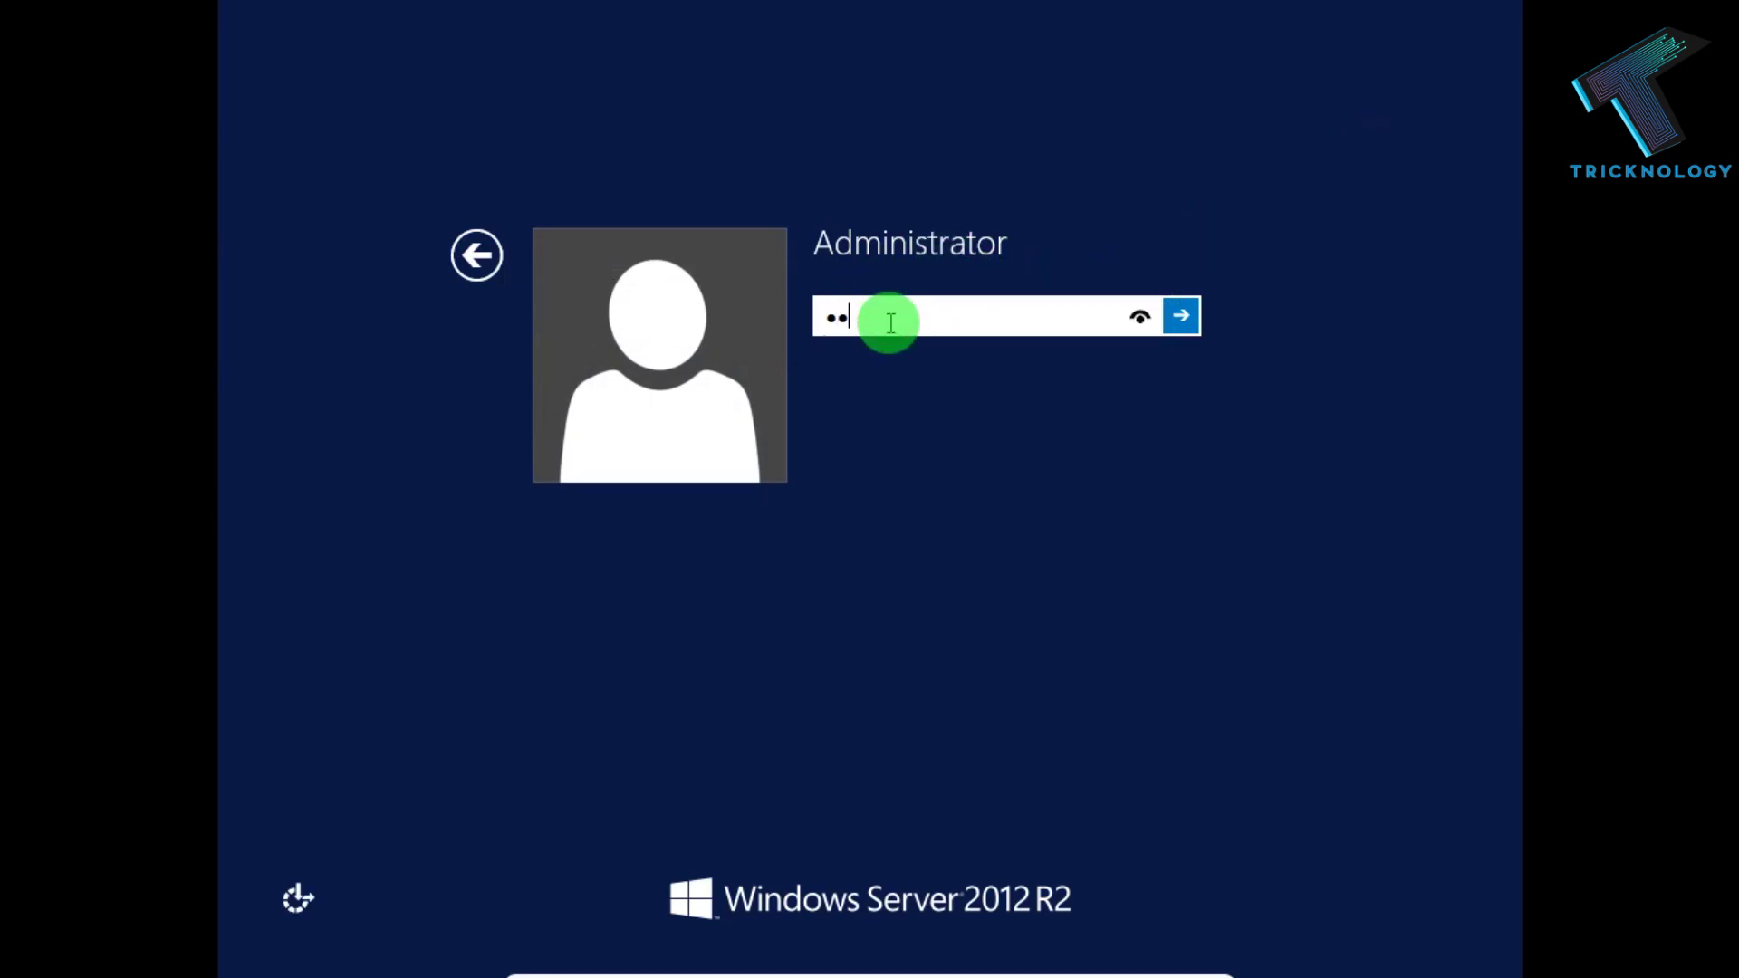
key(Return)
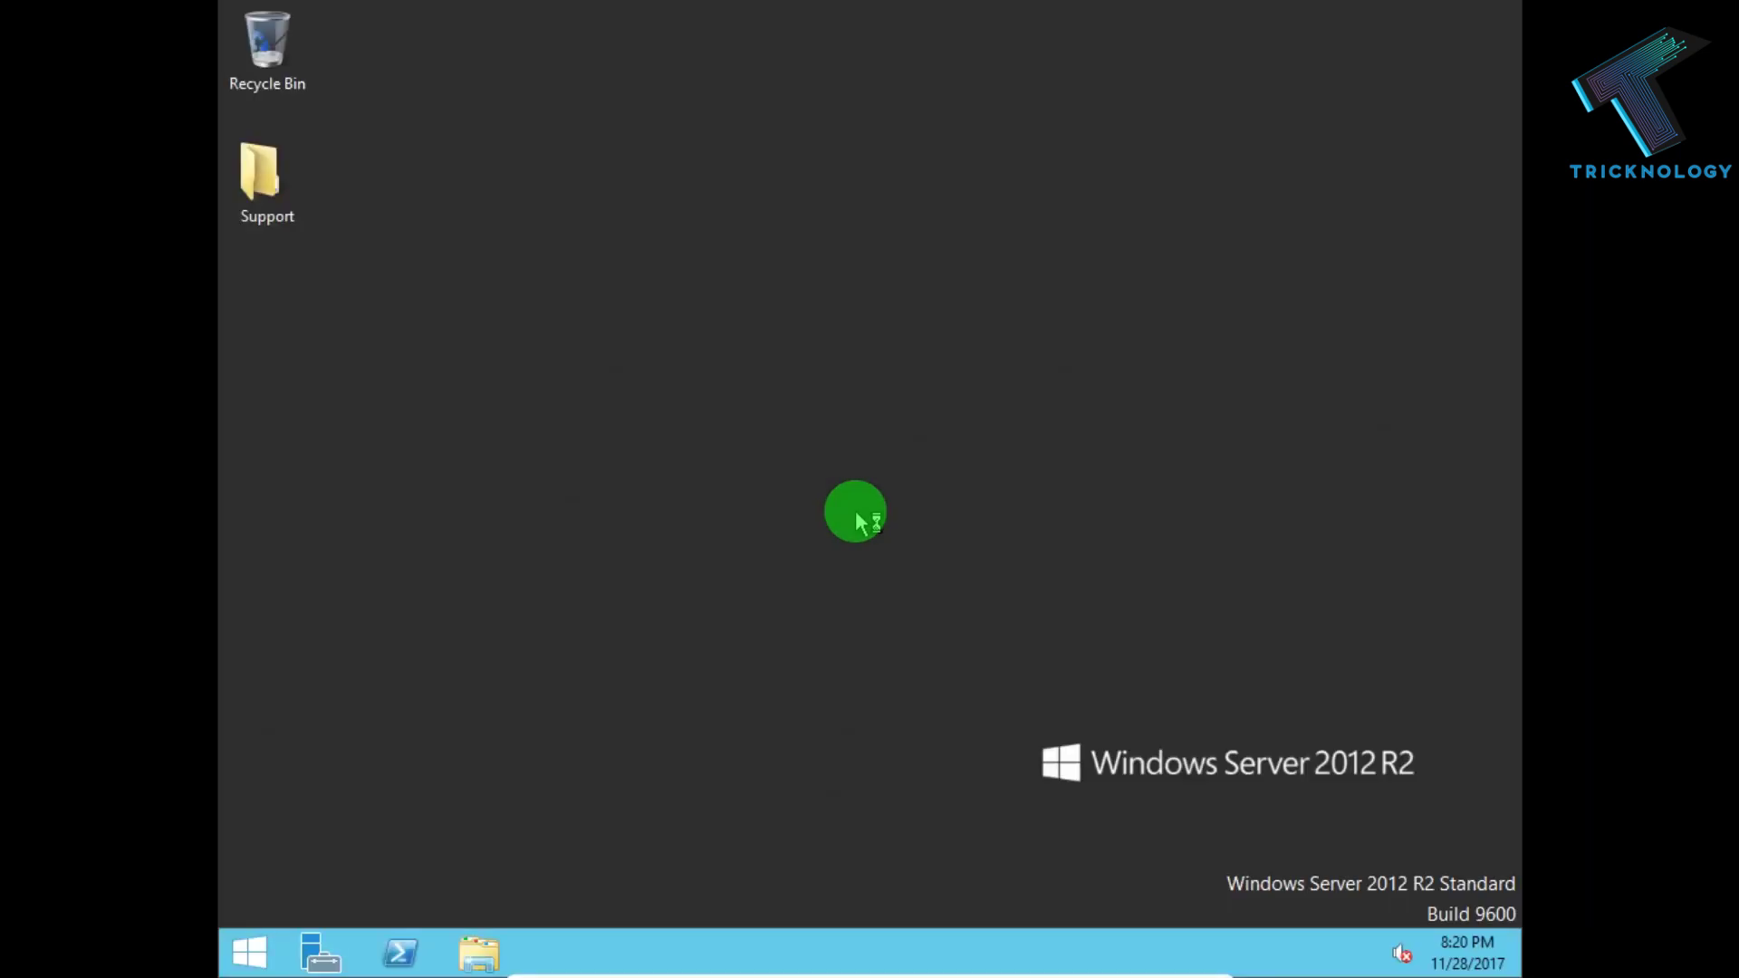
- Dismiss the network discovery prompt and close the Network window to reveal Server Manager's Dashboard
click(1386, 472)
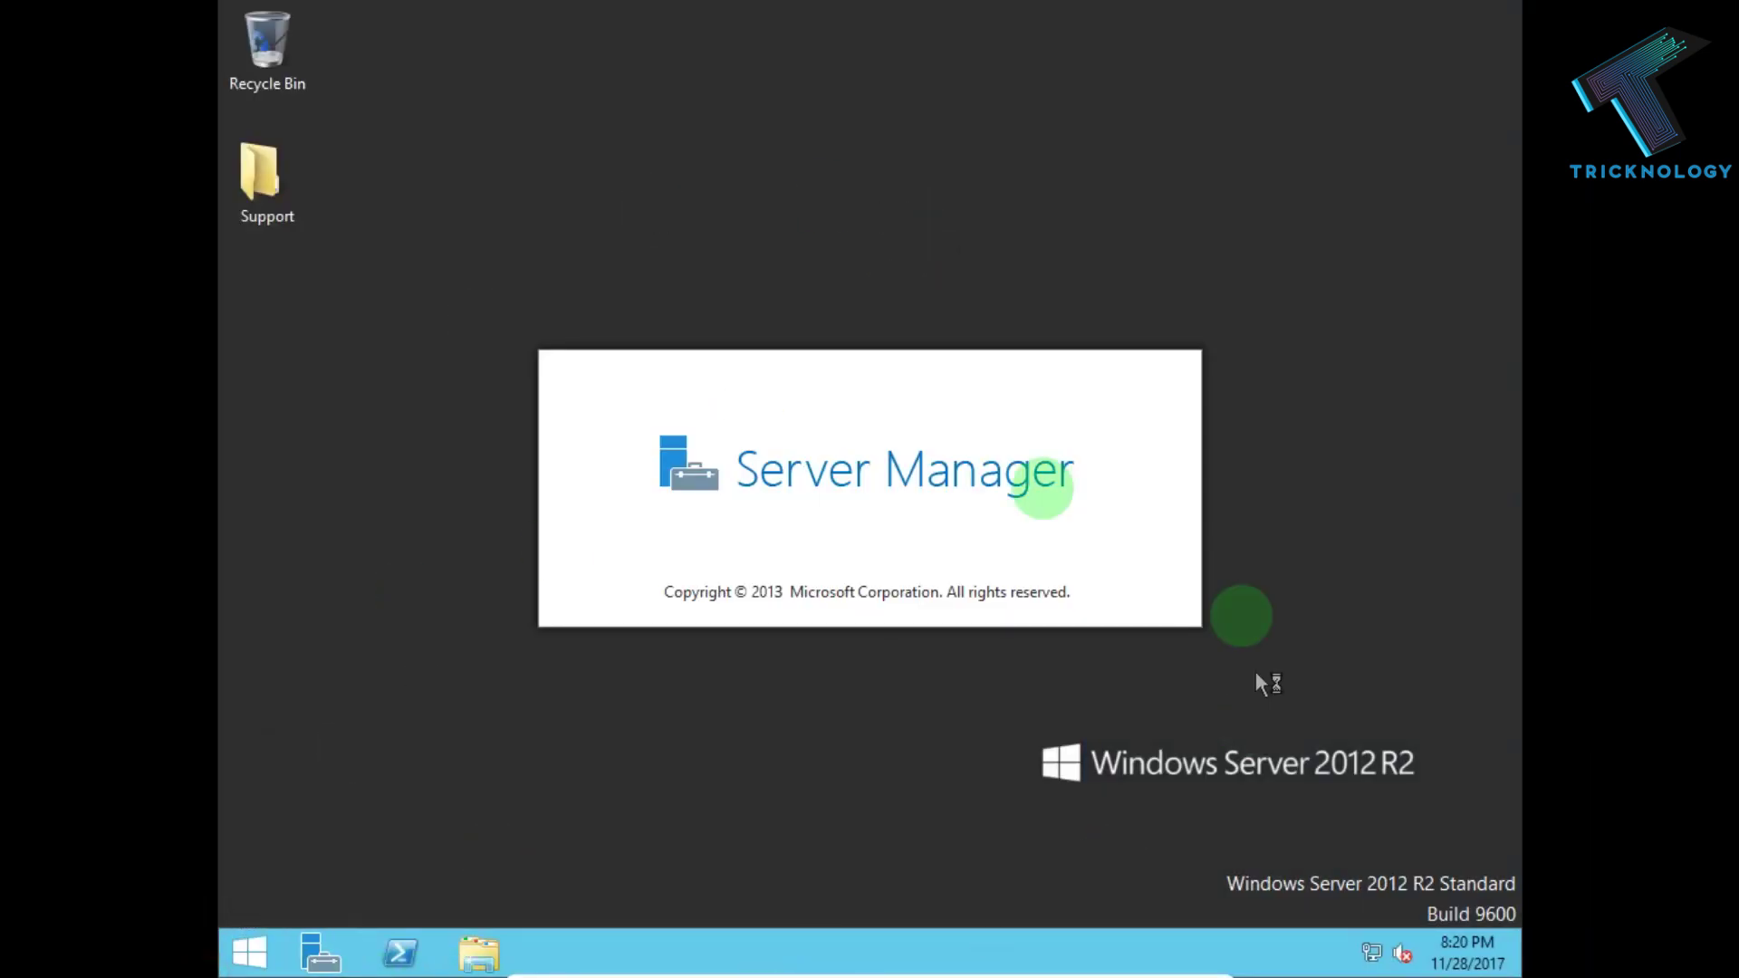
double_click(281, 22)
click(457, 423)
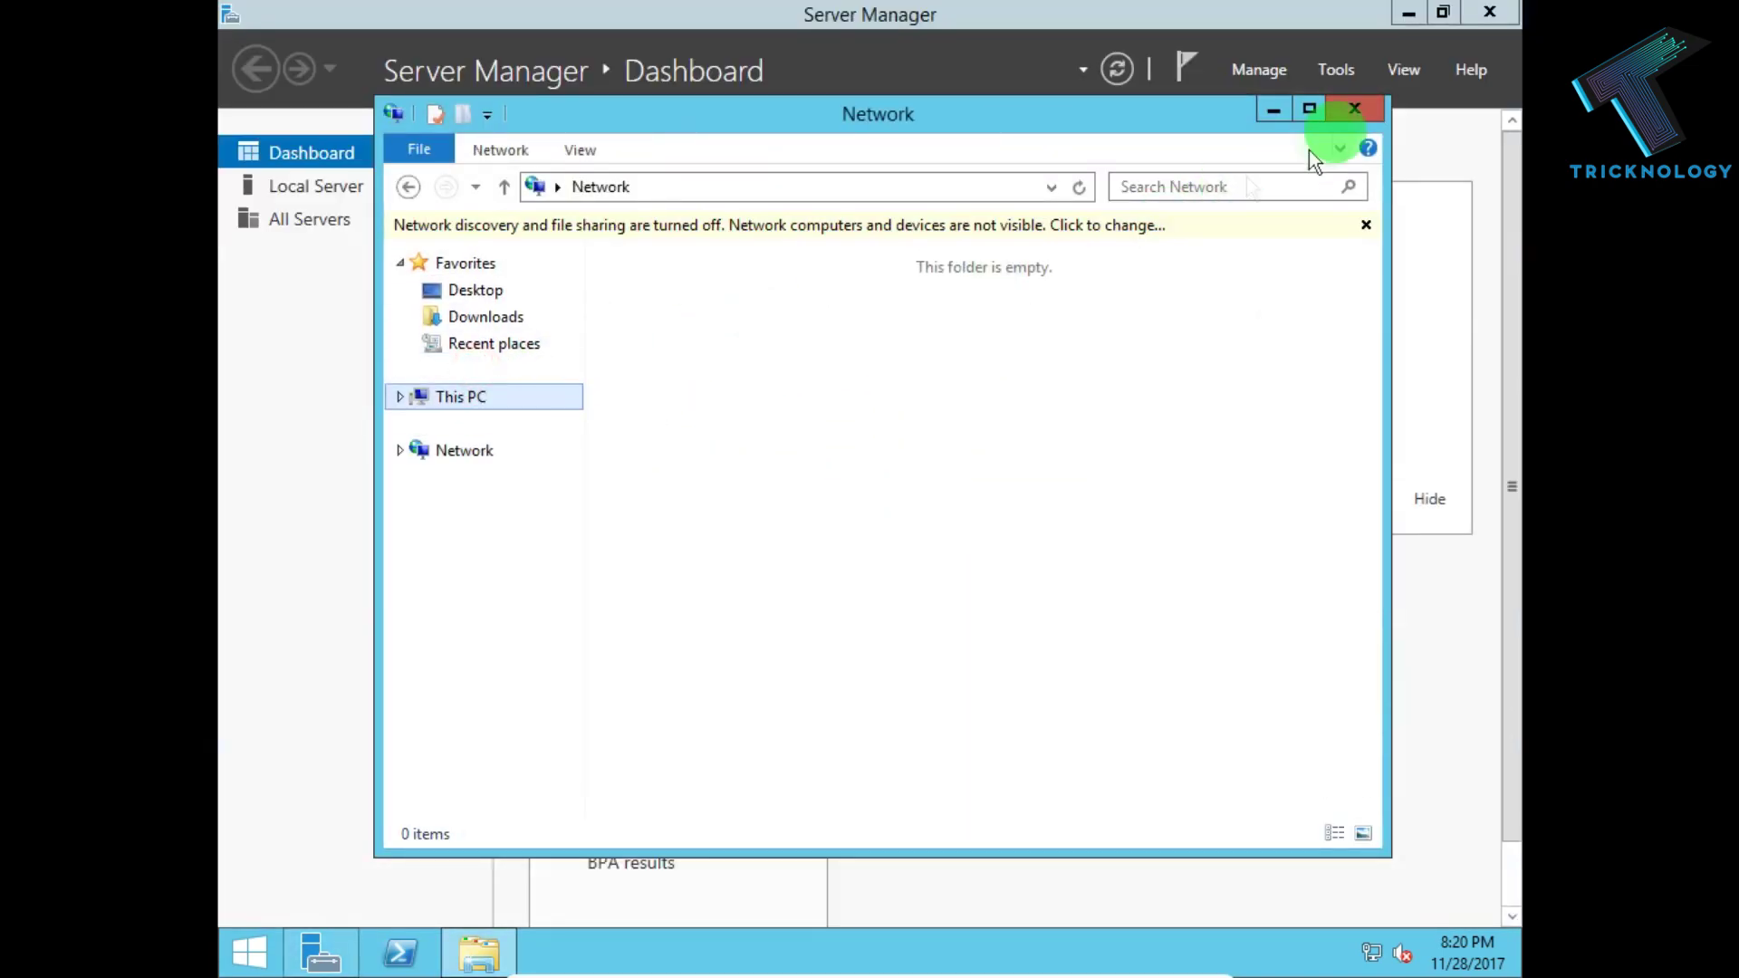
click(1353, 111)
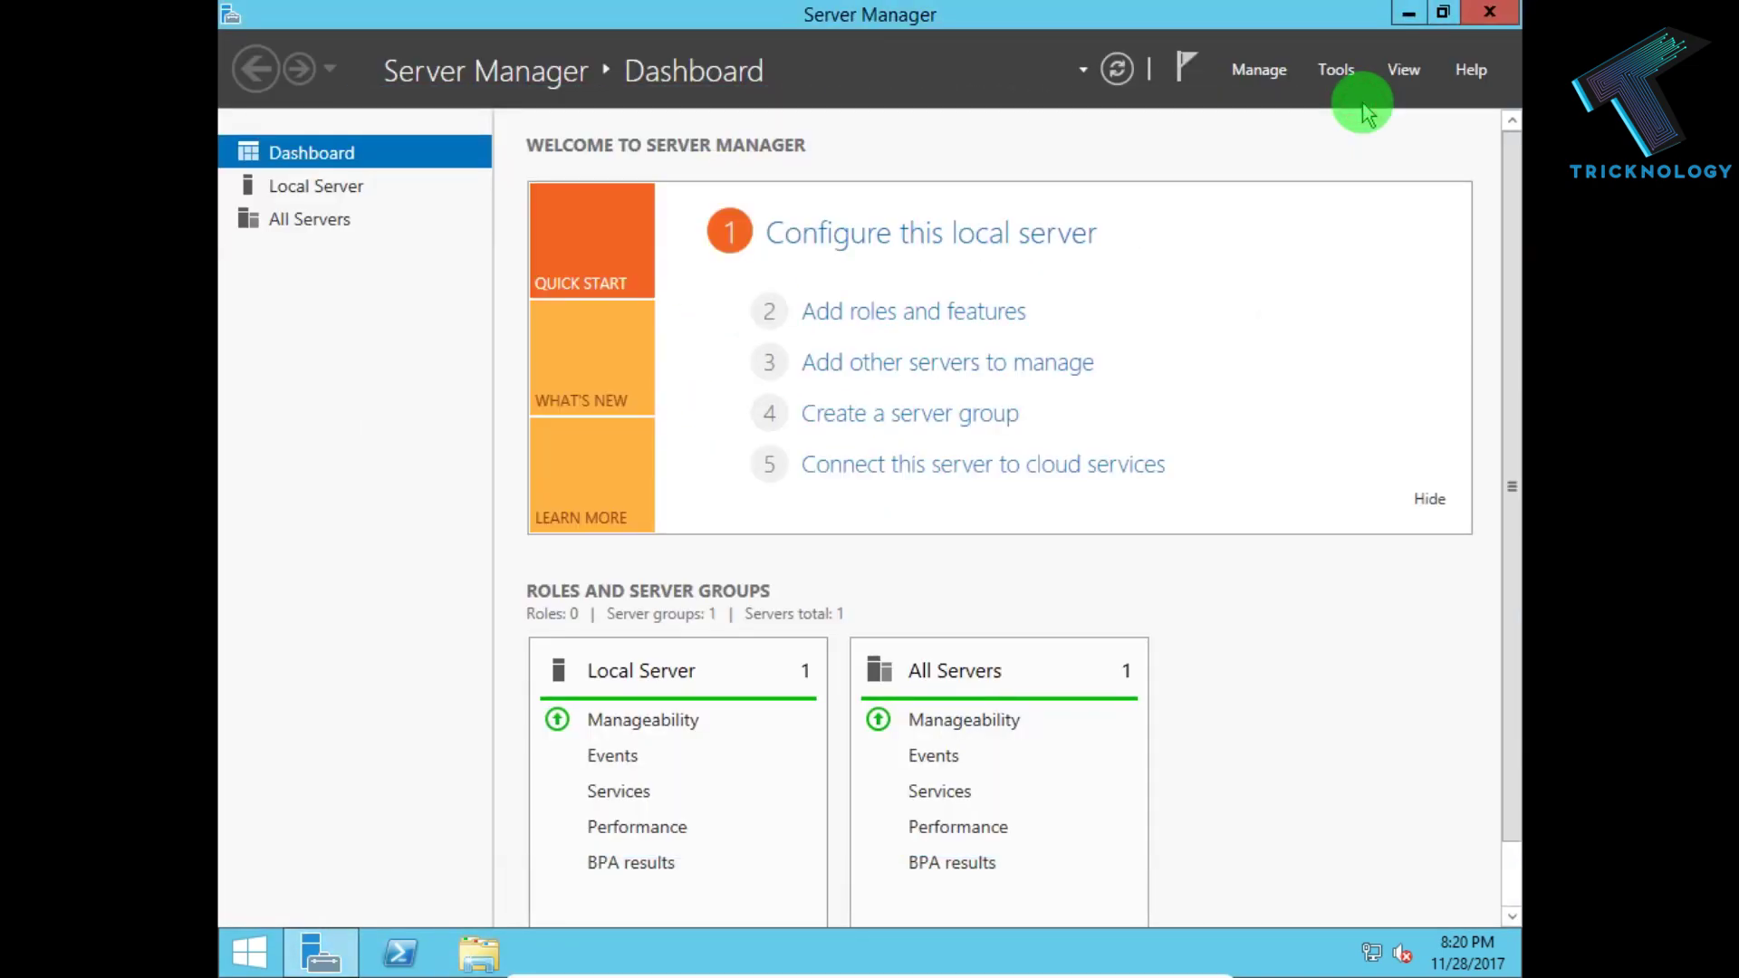